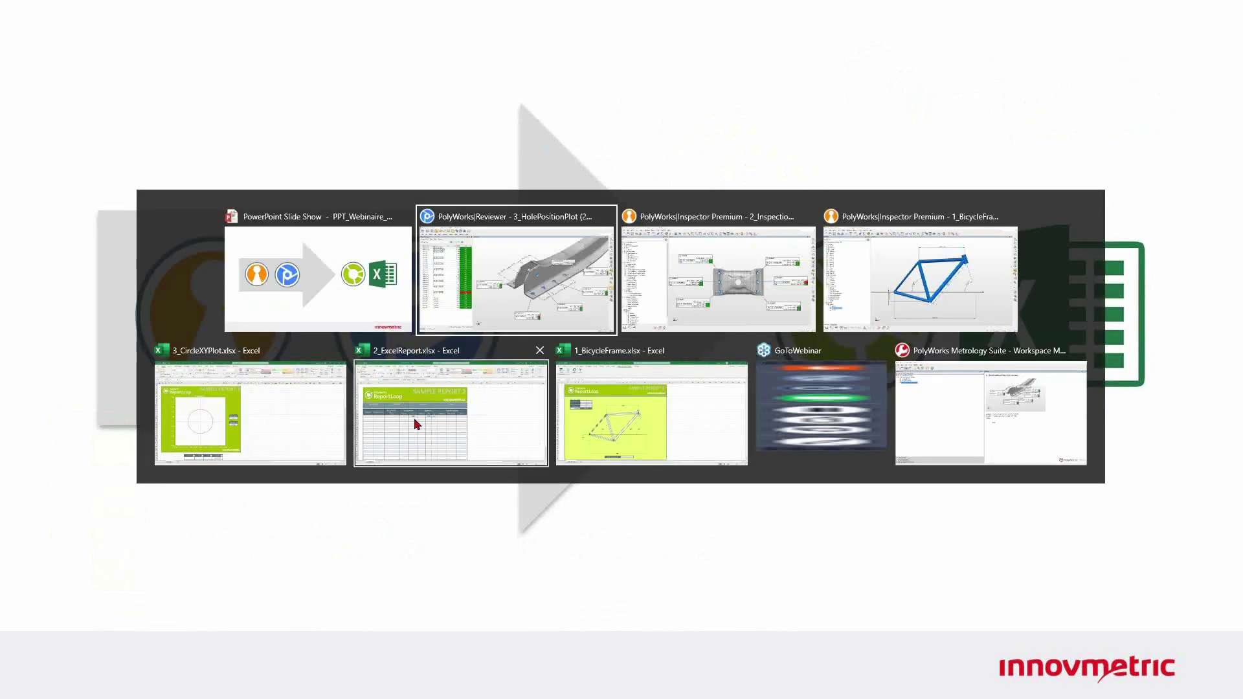
- View the 1_BicycleFrame, 2_ExcelReport and 3_CircleXYPlot workbooks, then bring up Inspector's bicycle frame project
left_click(572, 420)
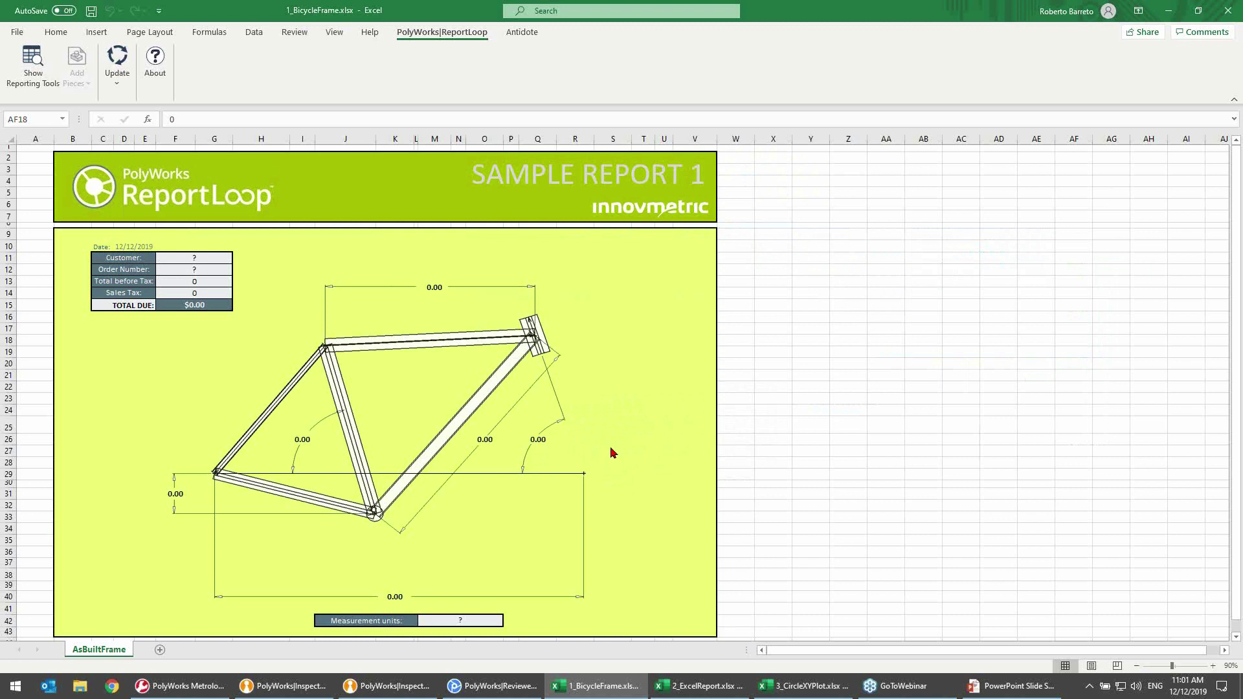
left_click(690, 685)
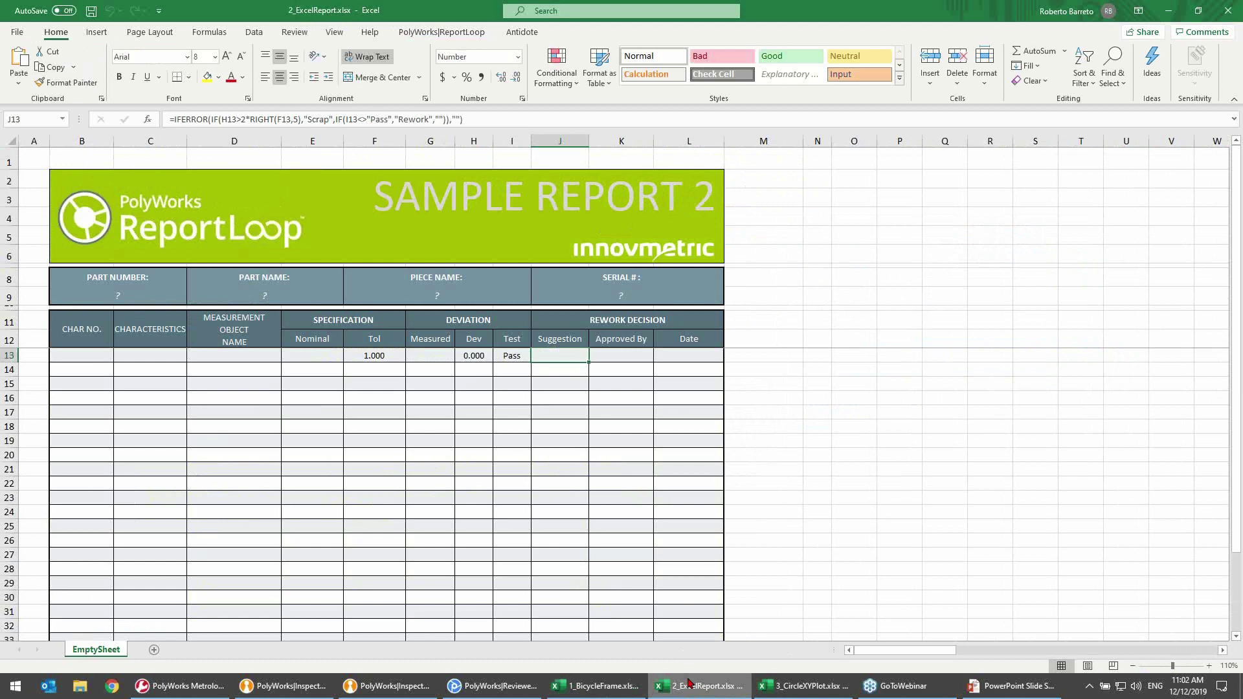
left_click(781, 685)
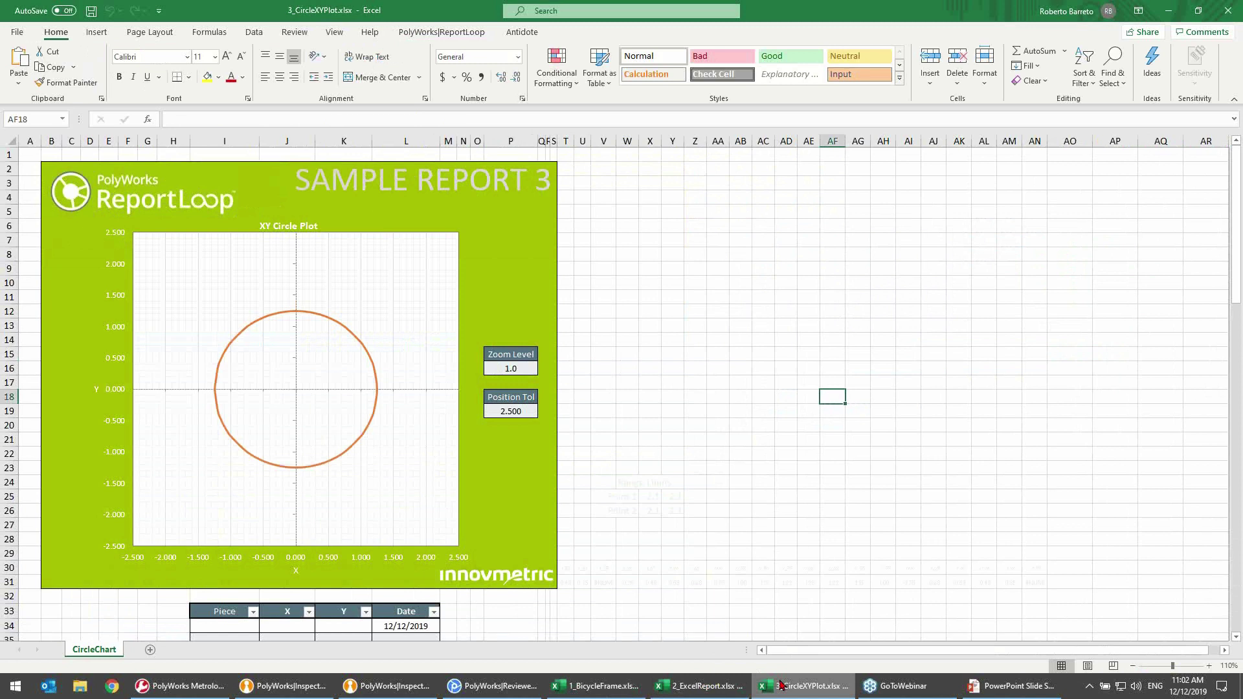
left_click(287, 686)
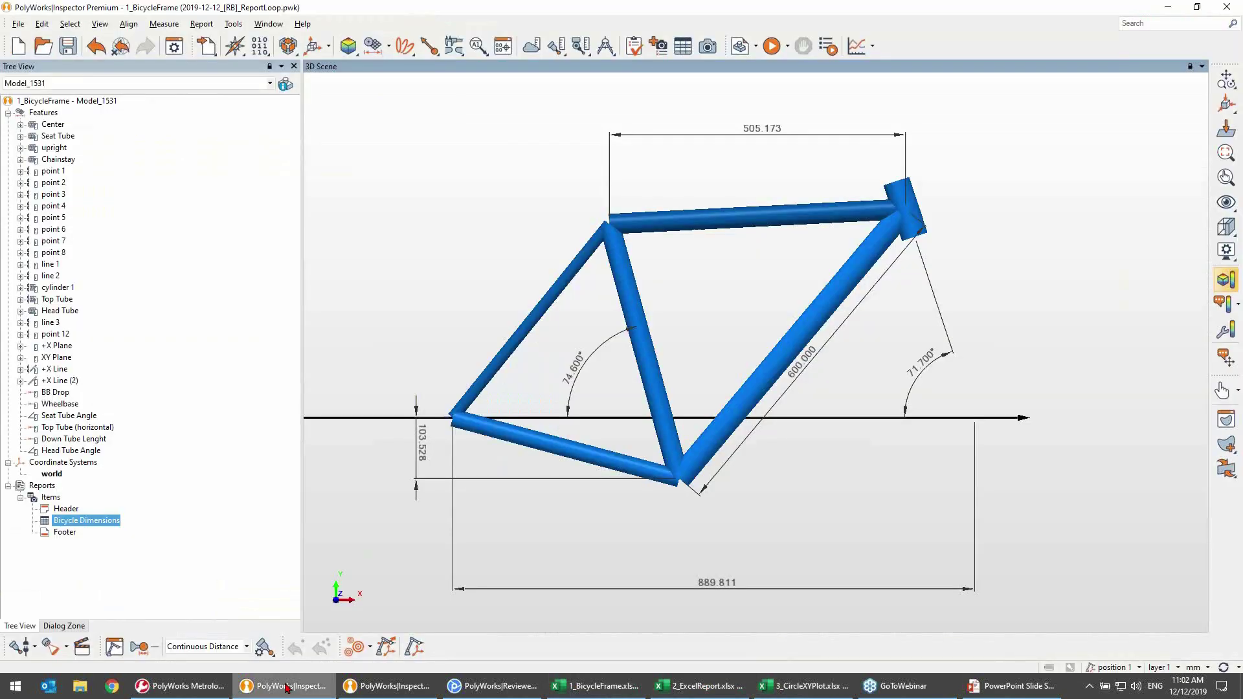
- Open the Bicycle Dimensions report table in Inspector, then go back to the 1_BicycleFrame workbook
left_click_drag(639, 436, 638, 450)
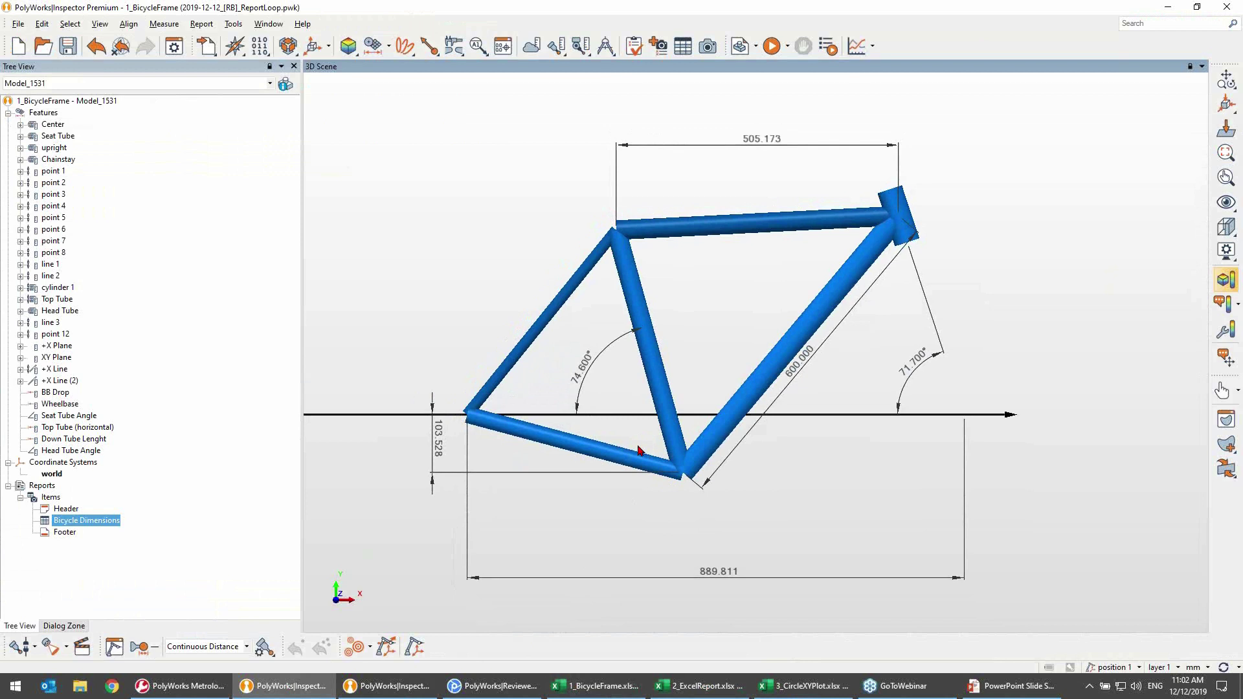
double_click(88, 522)
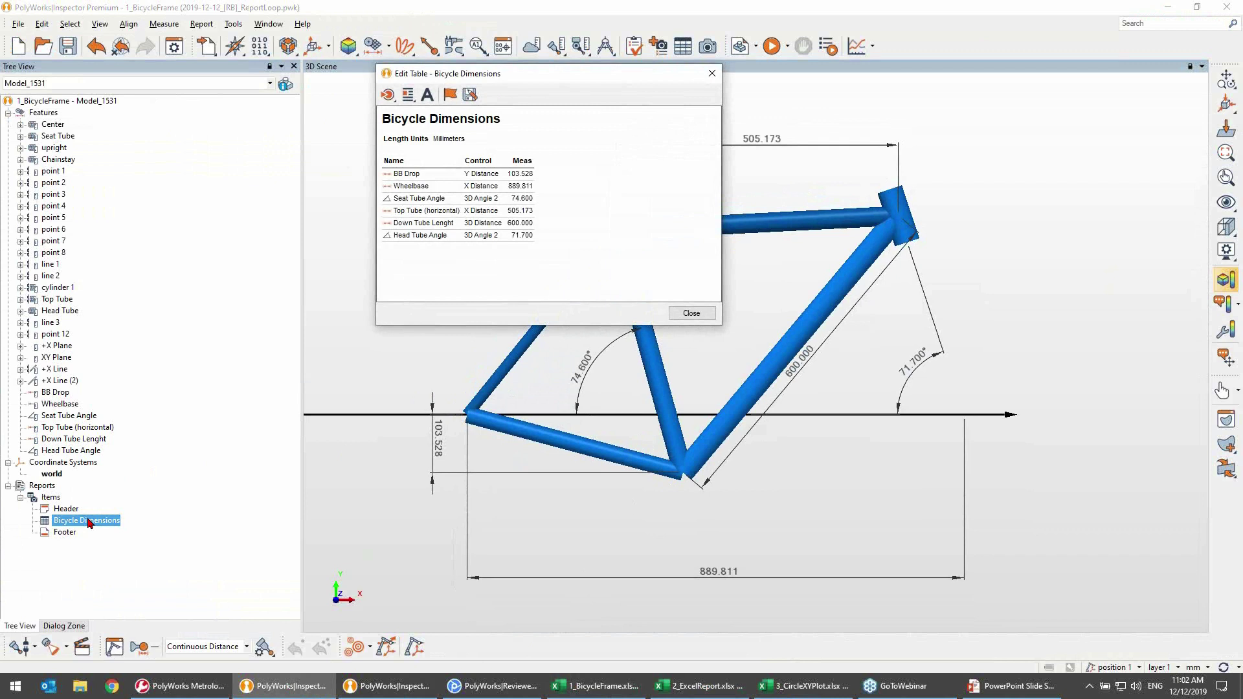
left_click_drag(515, 77, 496, 140)
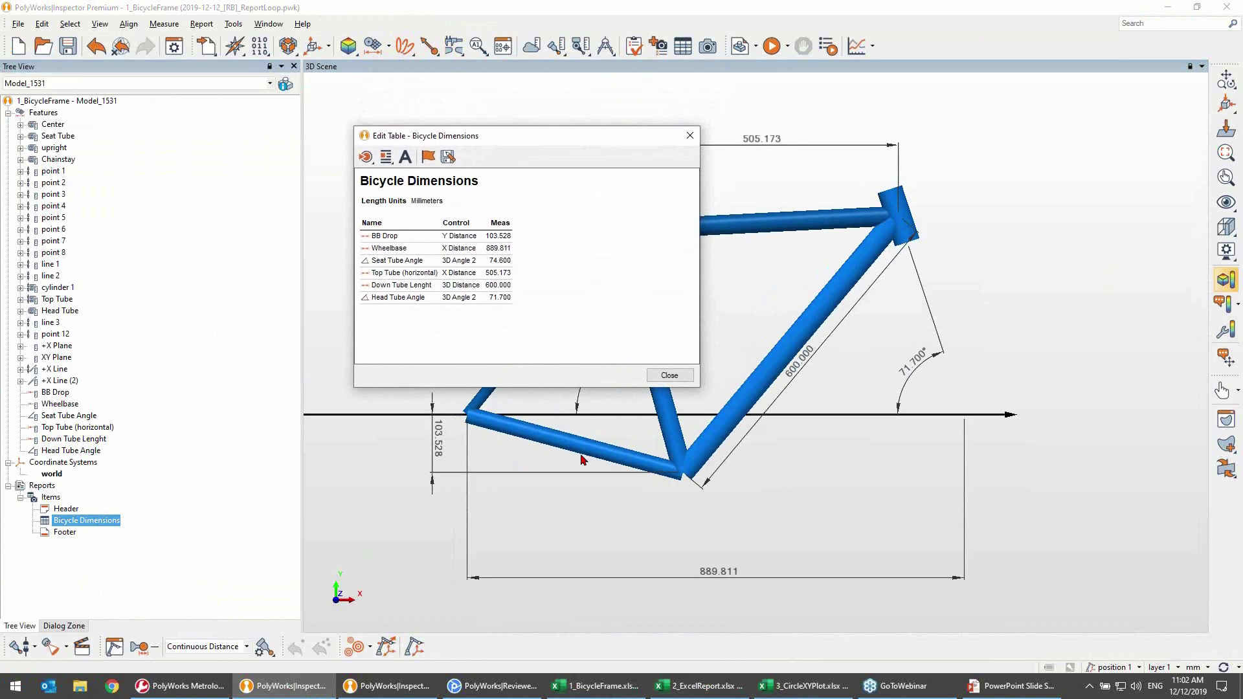
left_click(582, 687)
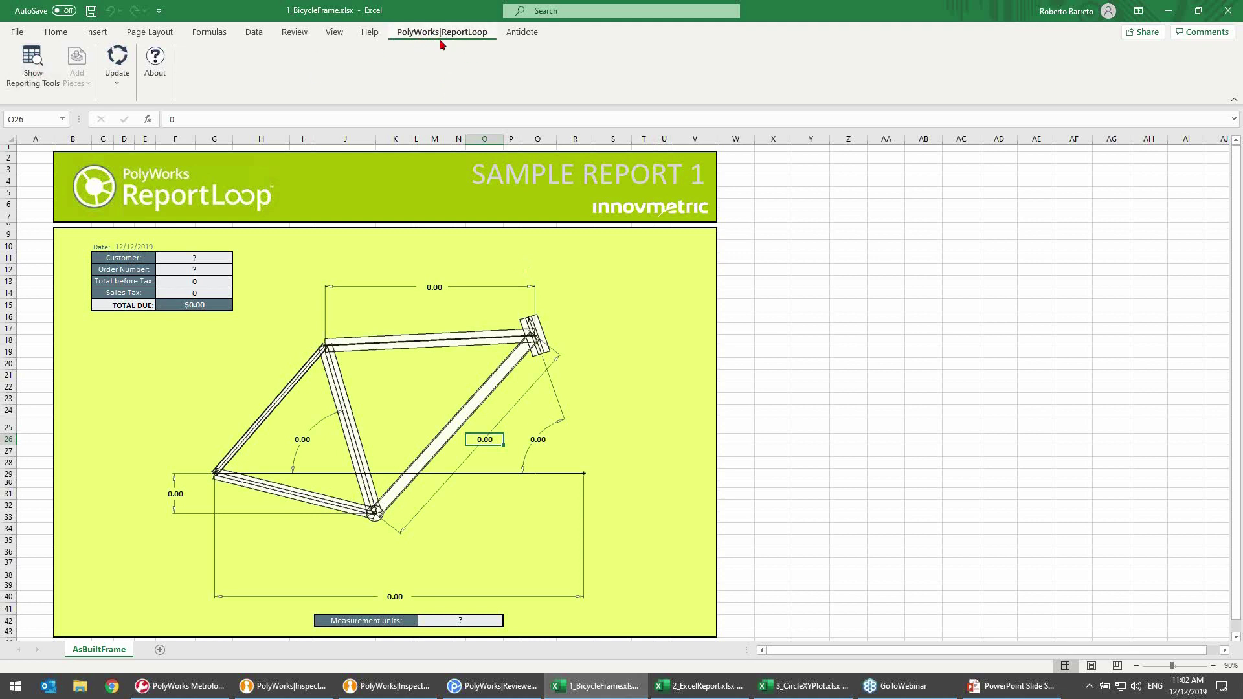
- Connect the workbook to the 1_BicycleFrame PolyWorks project from the reporting tools pane
left_click(31, 69)
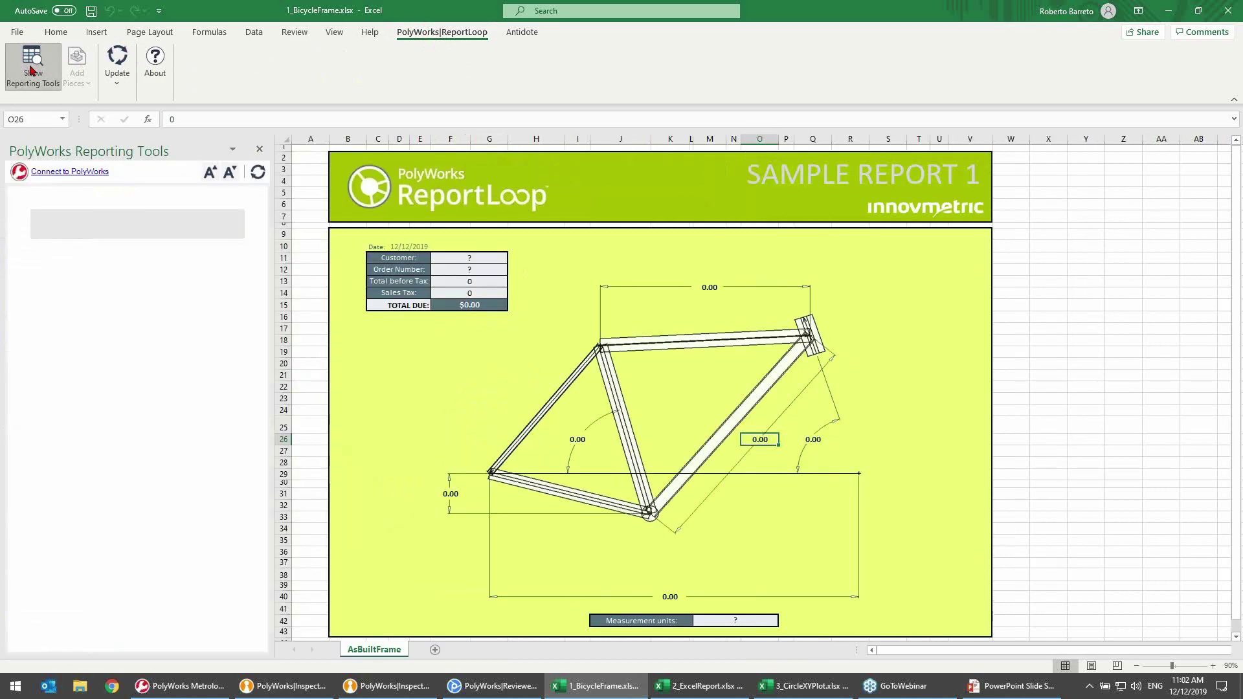
left_click(66, 172)
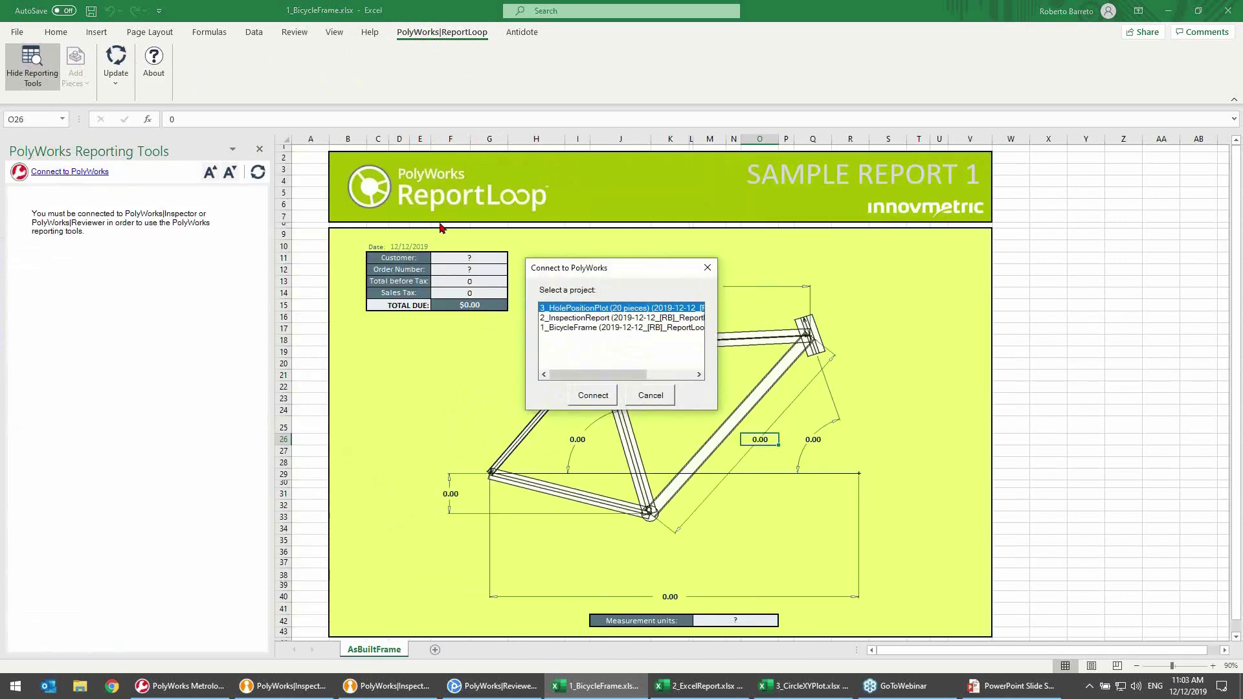
left_click(603, 328)
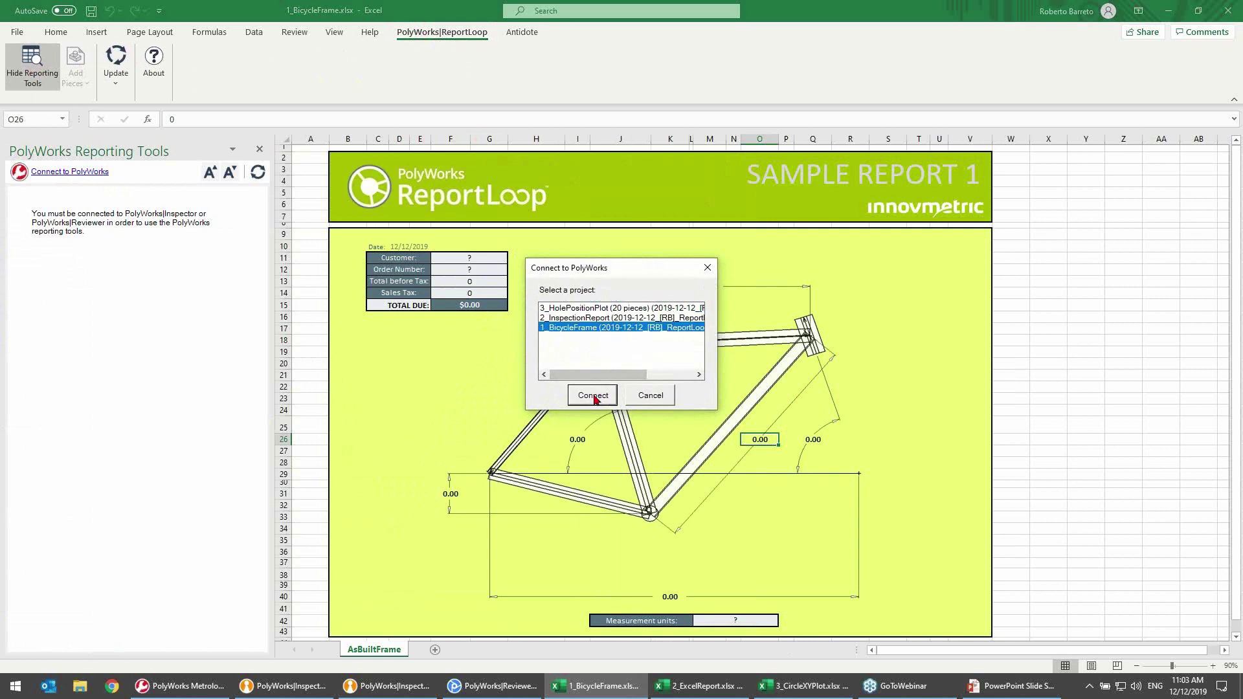
left_click(592, 395)
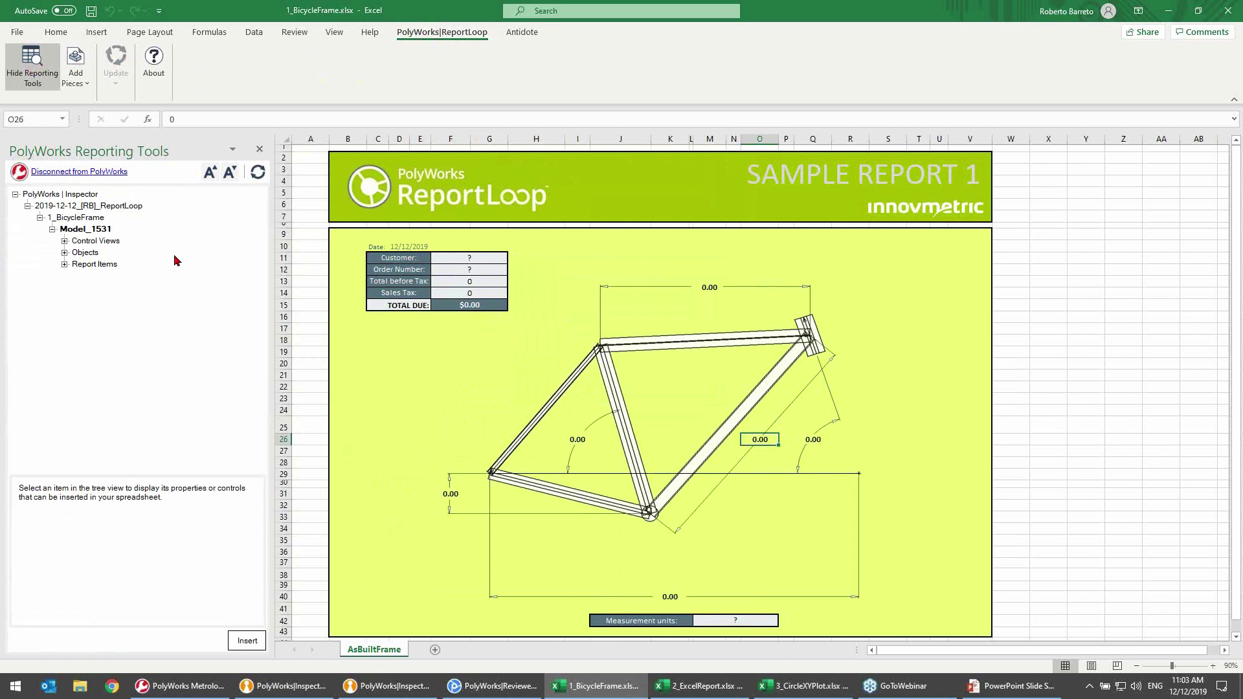
- Expand Control Views, Objects and Report Items, and show piece Model_1531's properties
left_click(64, 241)
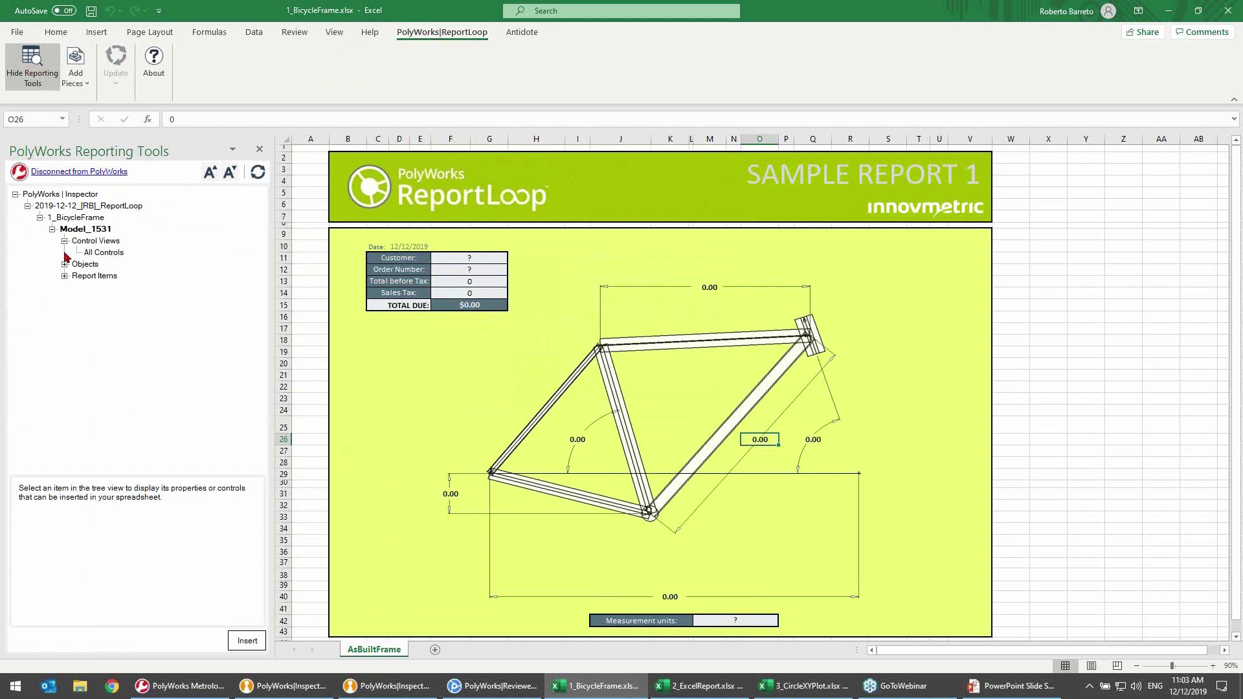
left_click(64, 264)
left_click(65, 287)
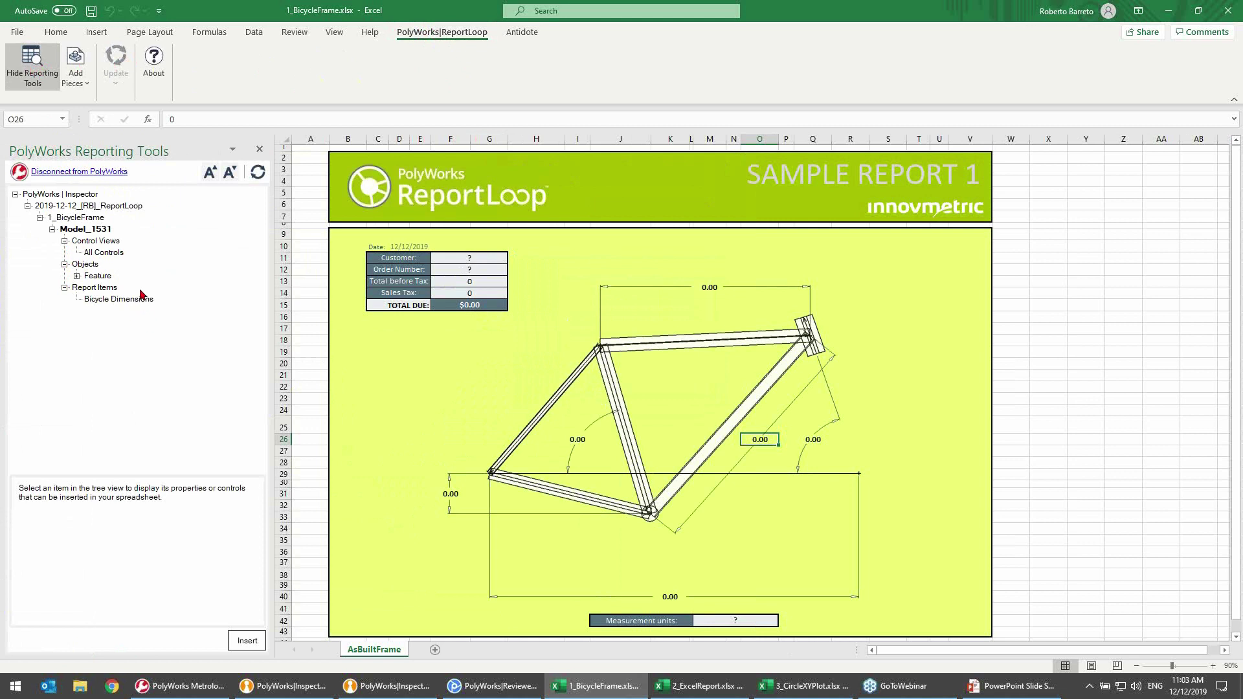
left_click(97, 230)
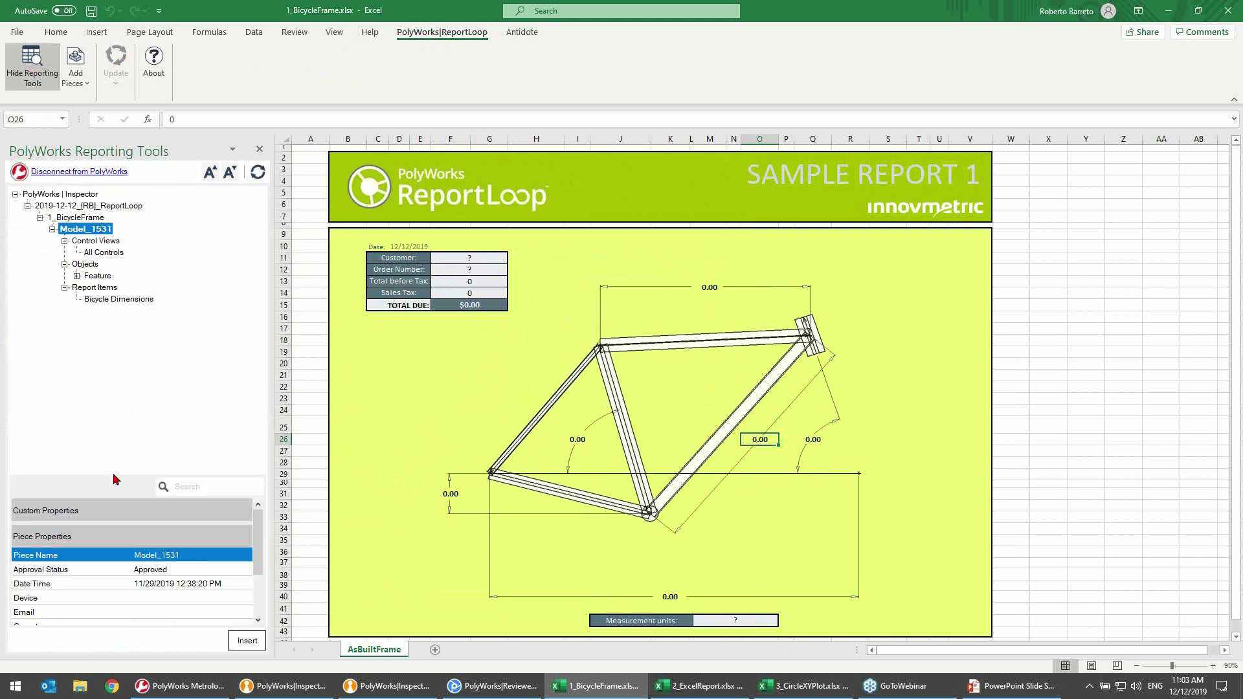
- Link the piece's Order Number property into cell F12
left_click_drag(114, 471, 116, 419)
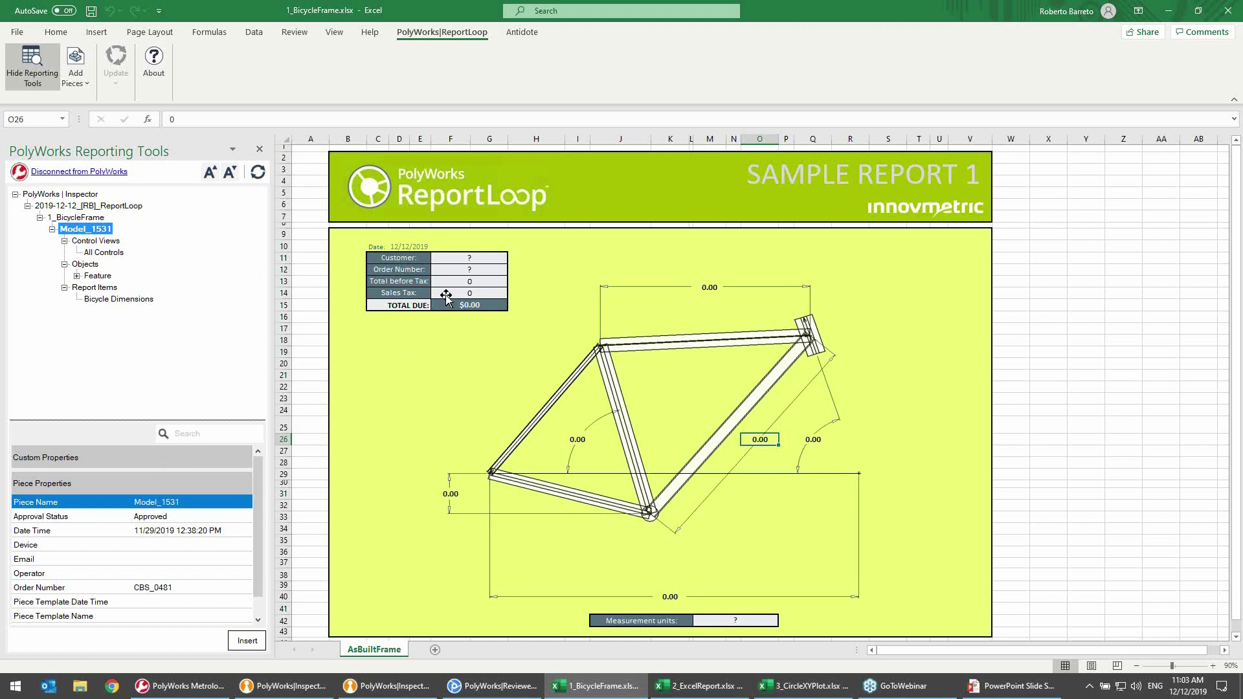
left_click(462, 257)
key("Down")
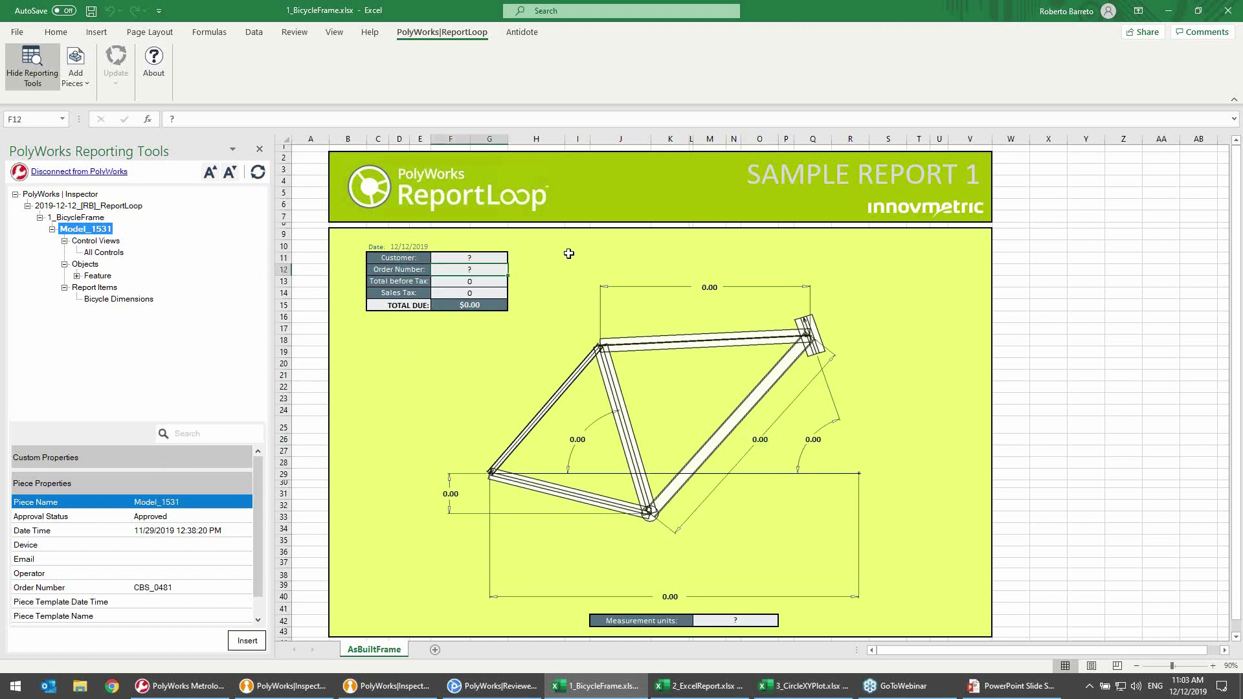
left_click(181, 588)
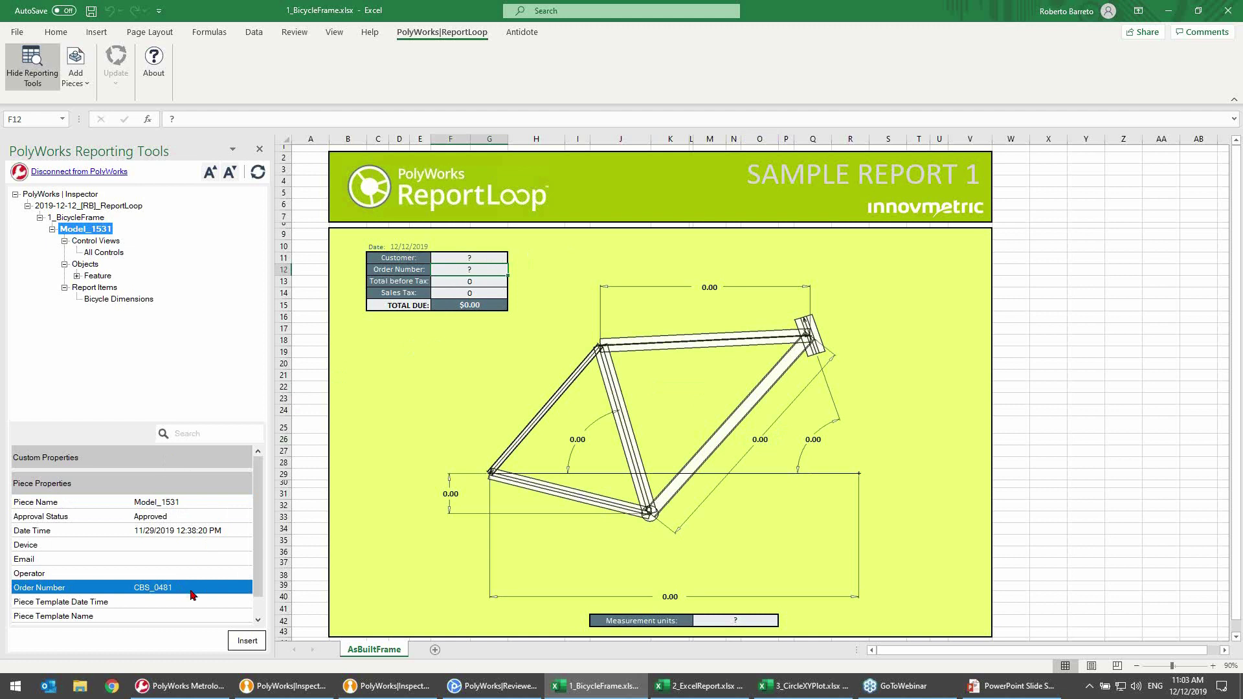
left_click(246, 642)
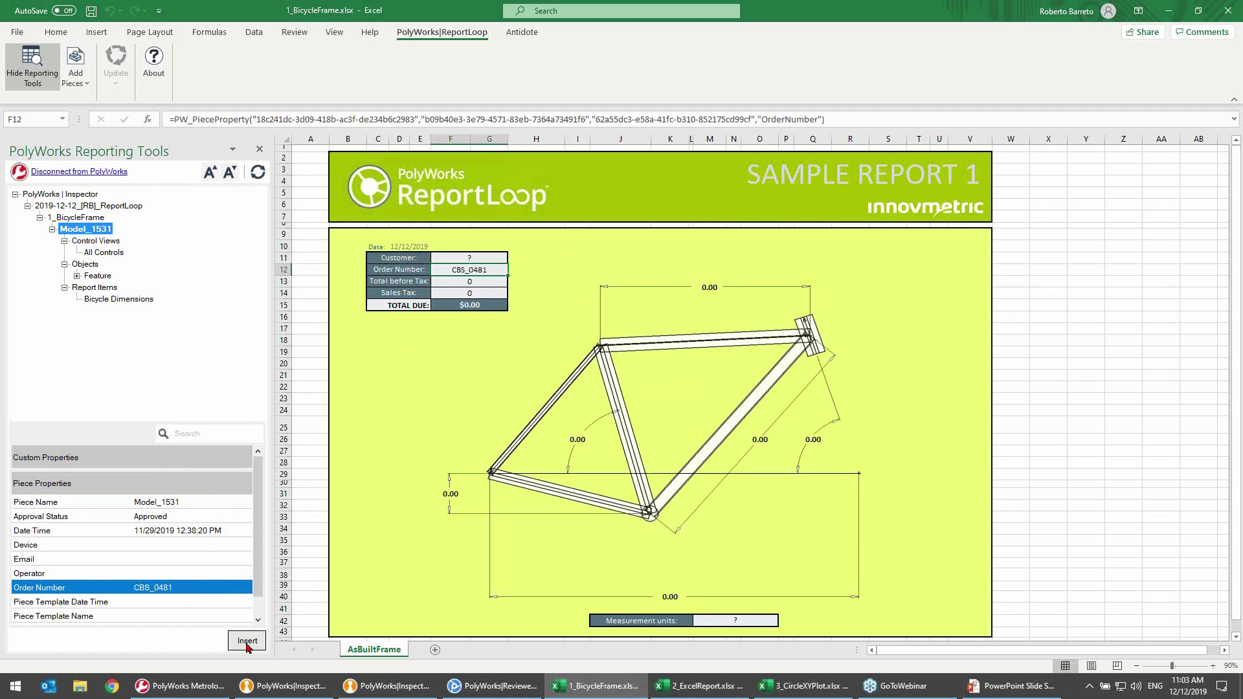
- Link the Final Customer custom property into F11 and Frame Cost (3250) into F13
left_click(458, 257)
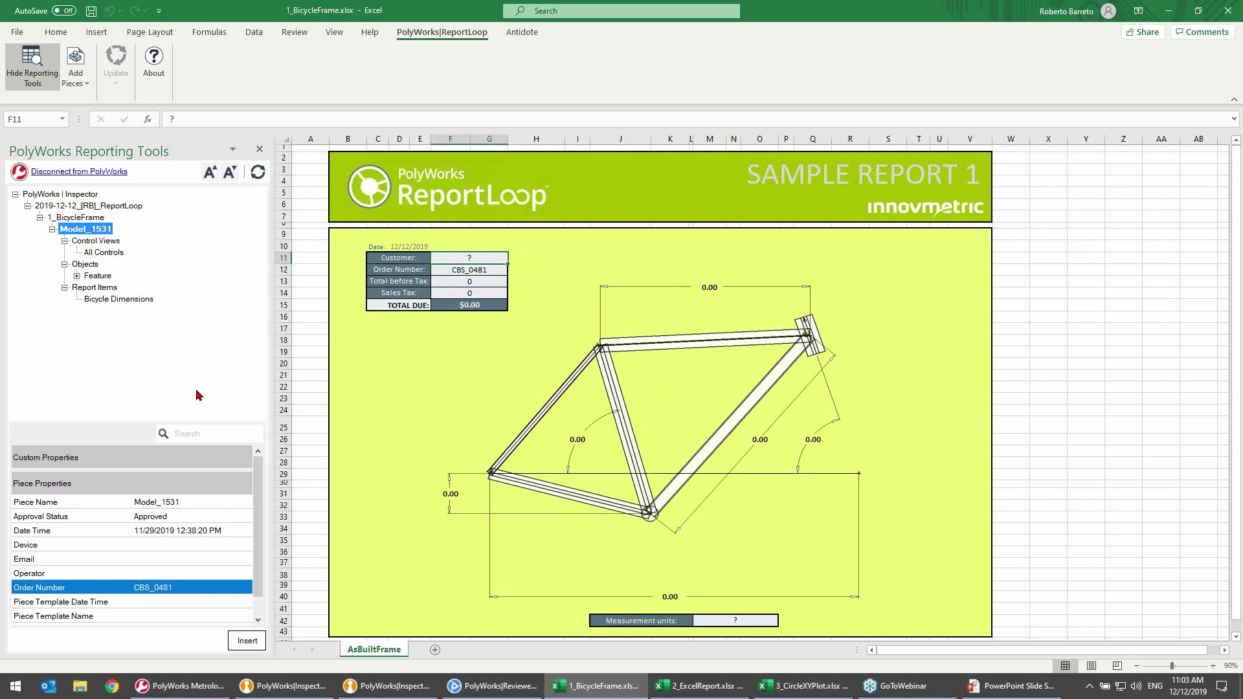
left_click(132, 458)
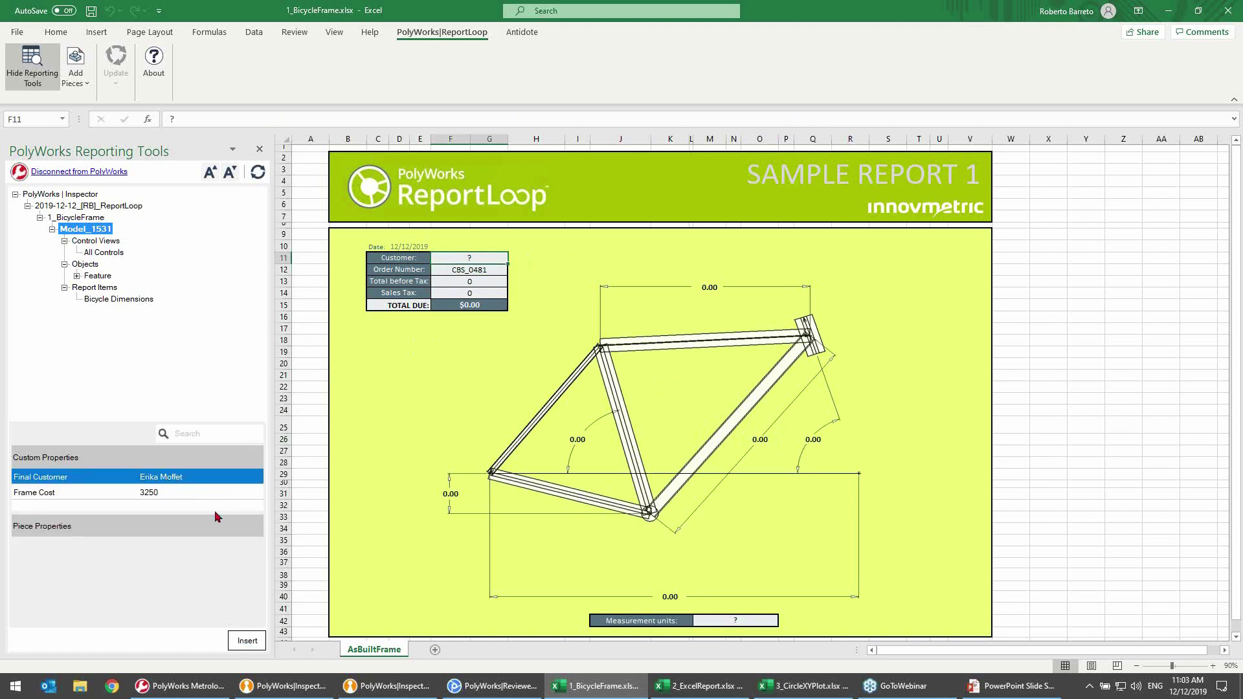
left_click(250, 642)
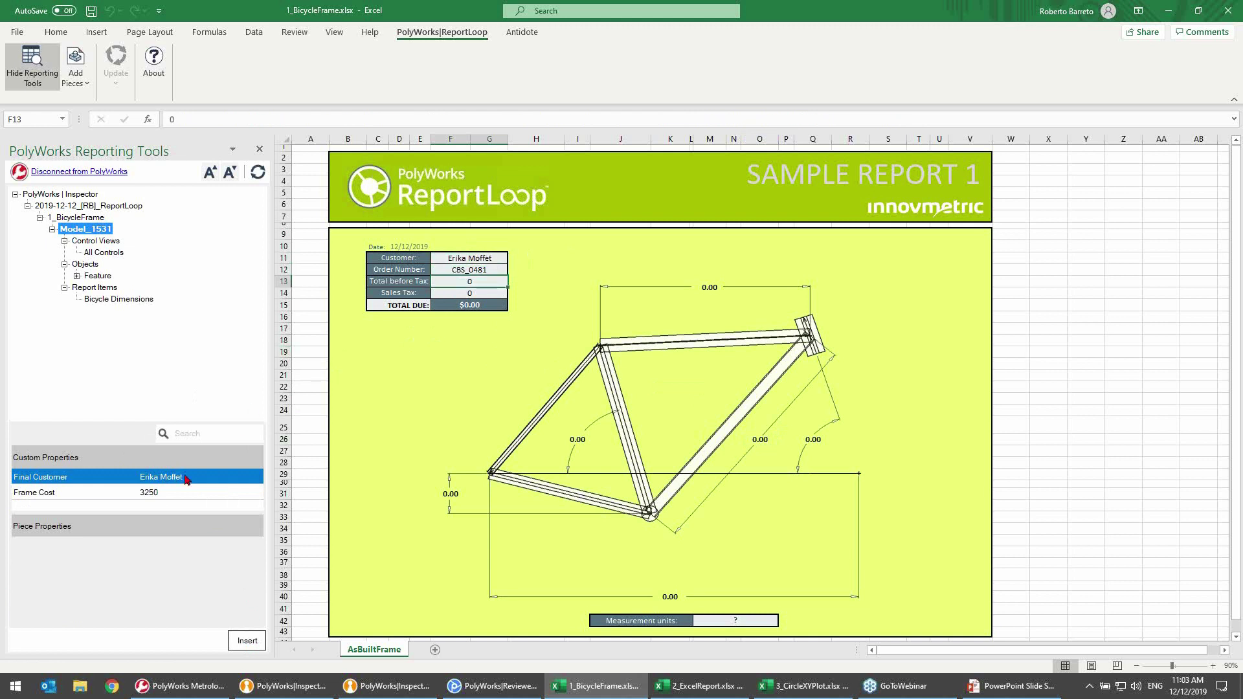
left_click(167, 492)
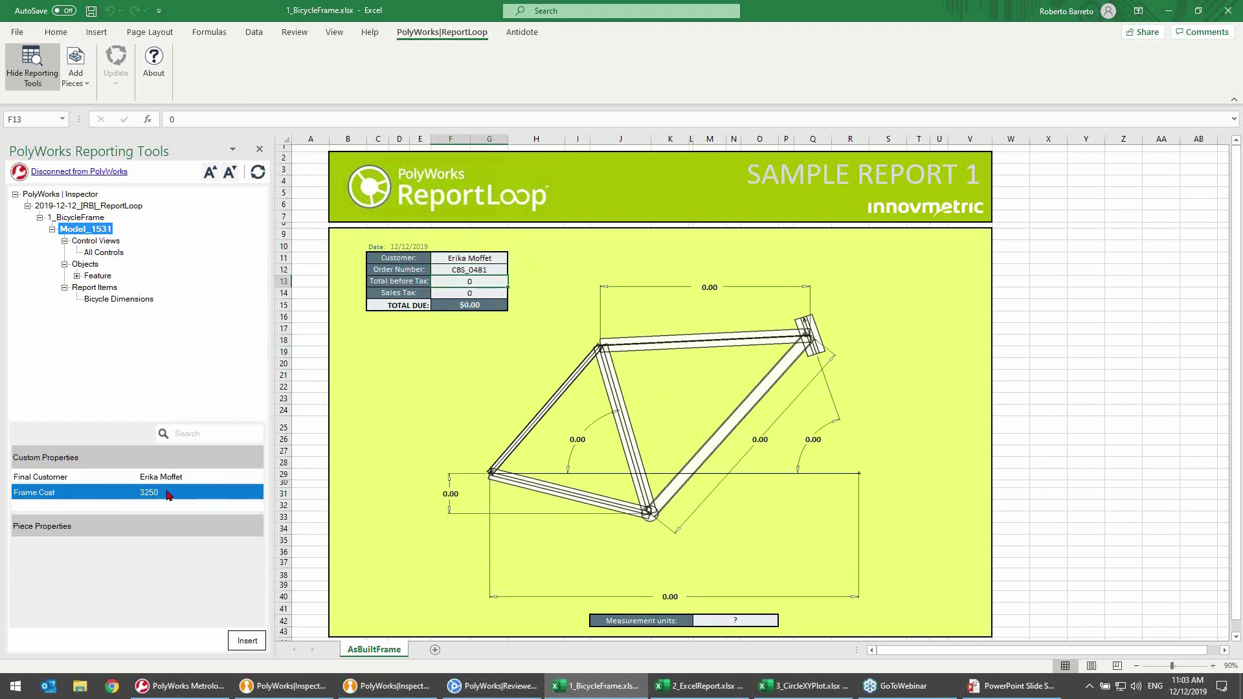
double_click(166, 493)
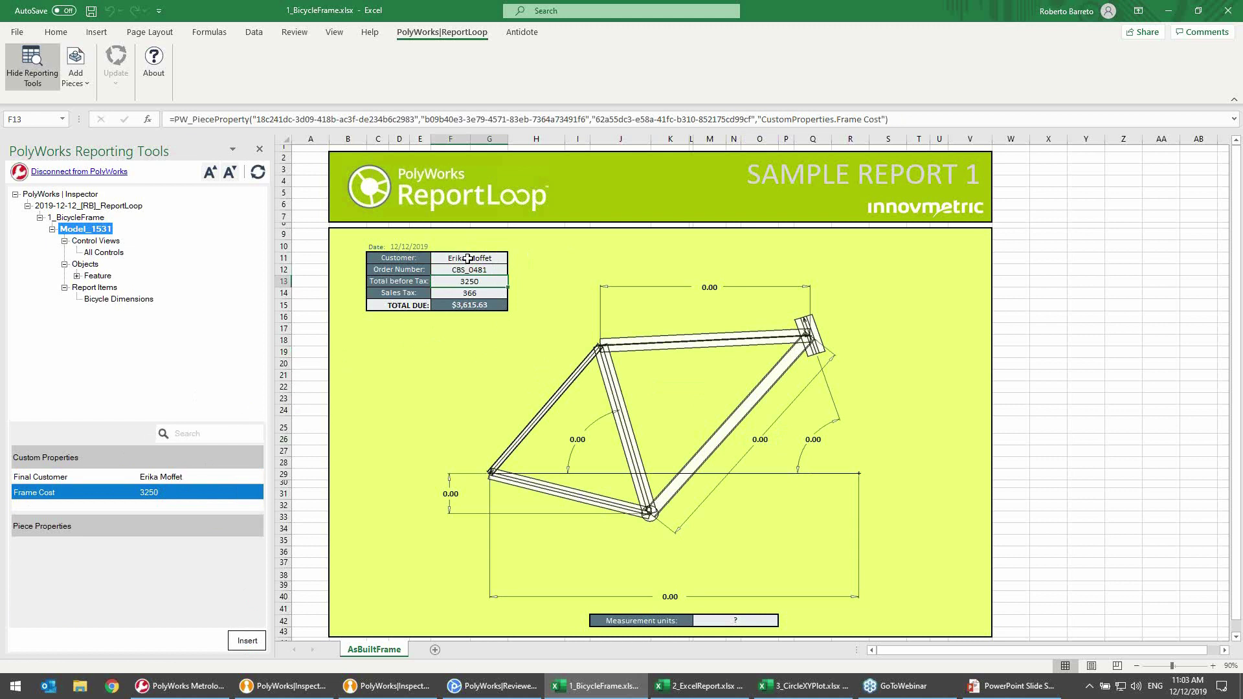
- Check the linked formulas in F11, F14 and F15, with total due $3,615.63
left_click(497, 258)
key("Down")
key("Down")
key("Down")
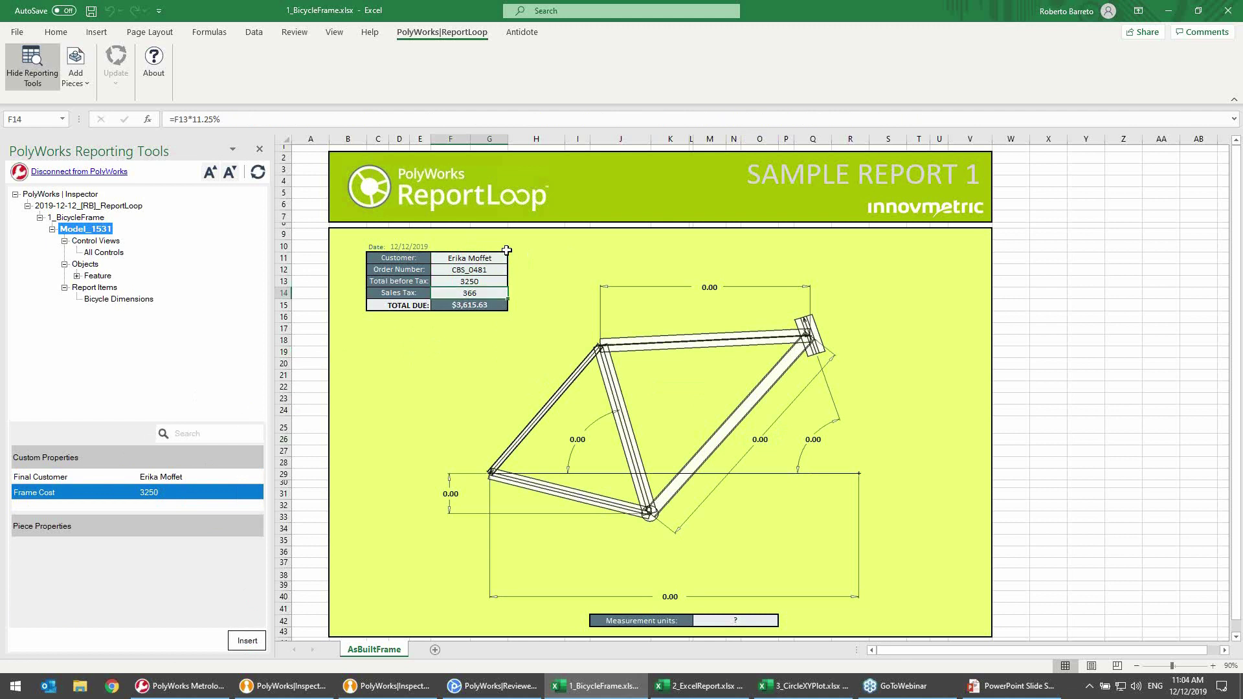
key("Down")
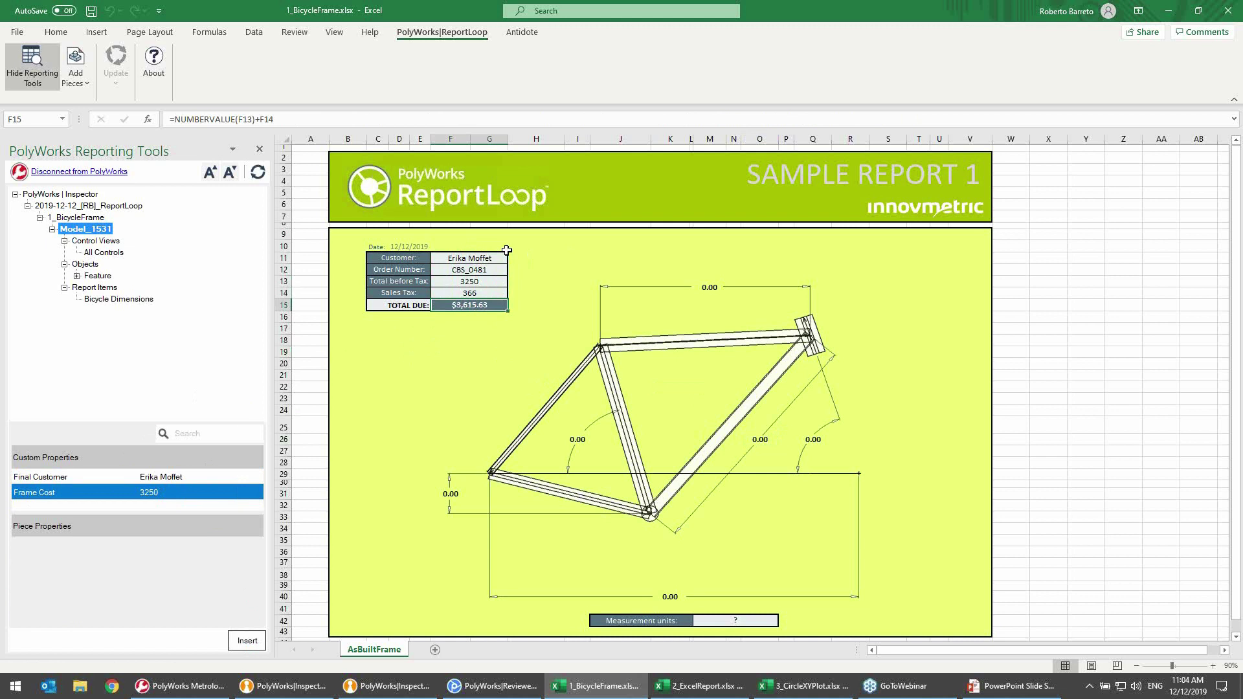
key("Tab")
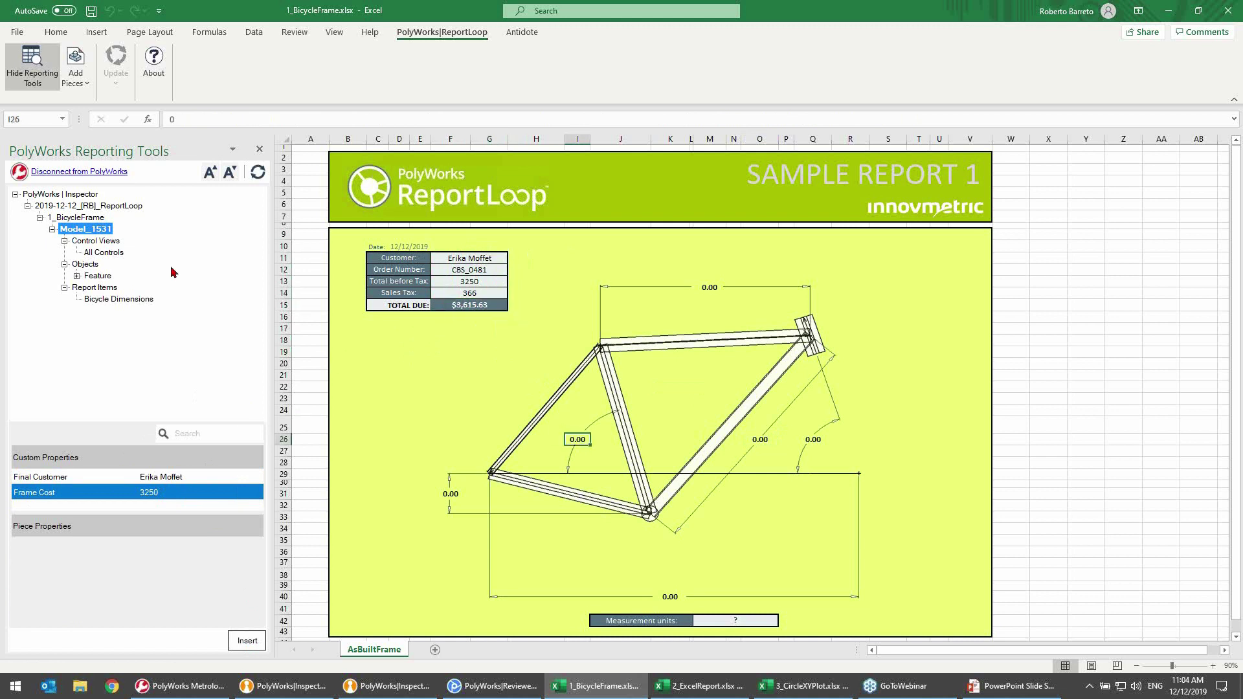
- Insert the BB Drop, Wheelbase, Seat Tube Angle and Top Tube measurements into their drawing labels
left_click(127, 303)
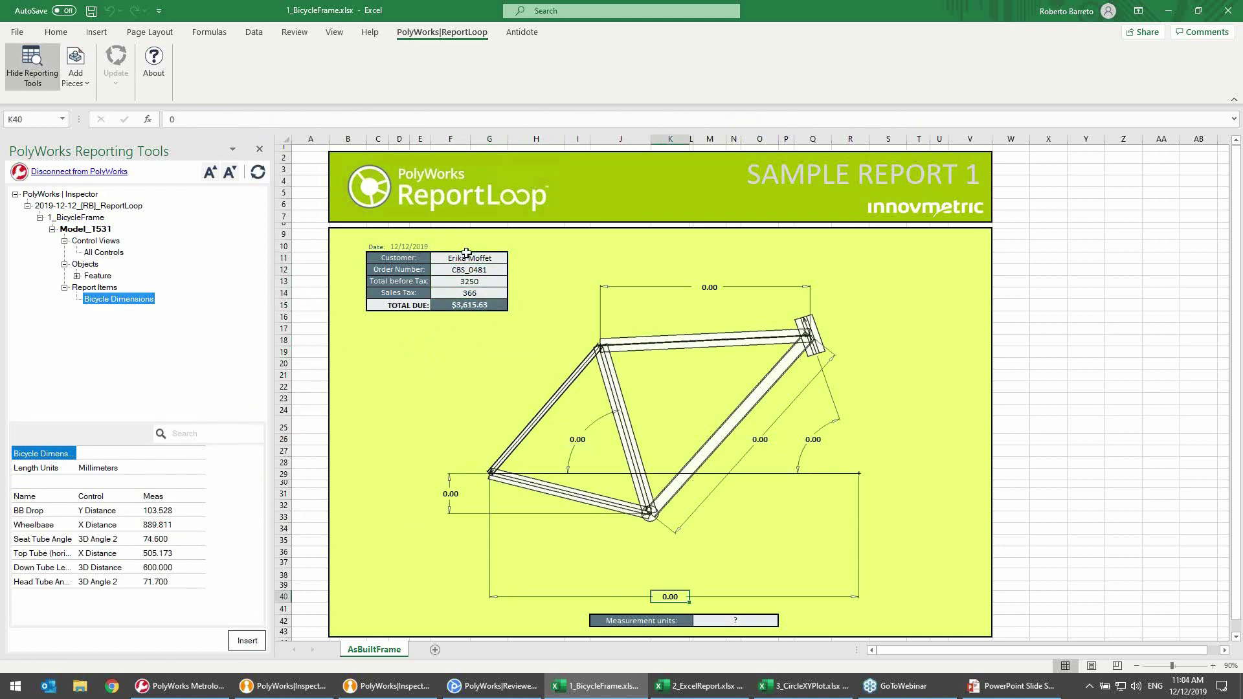
double_click(166, 511)
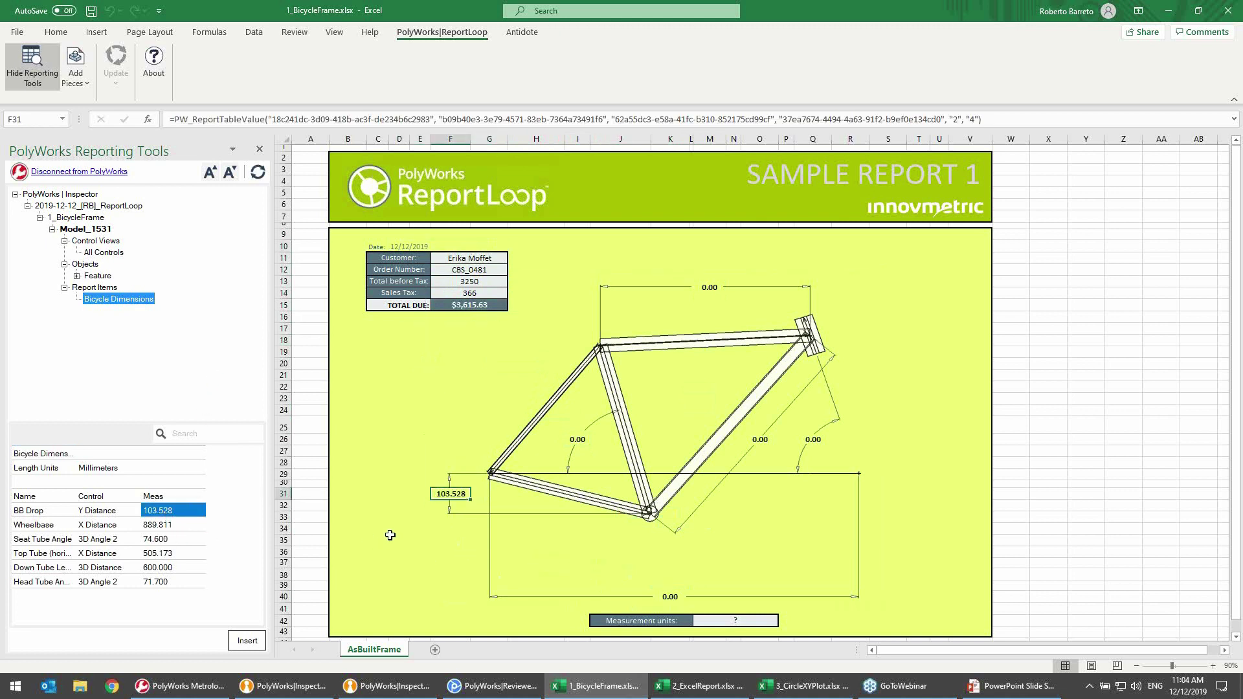
double_click(163, 525)
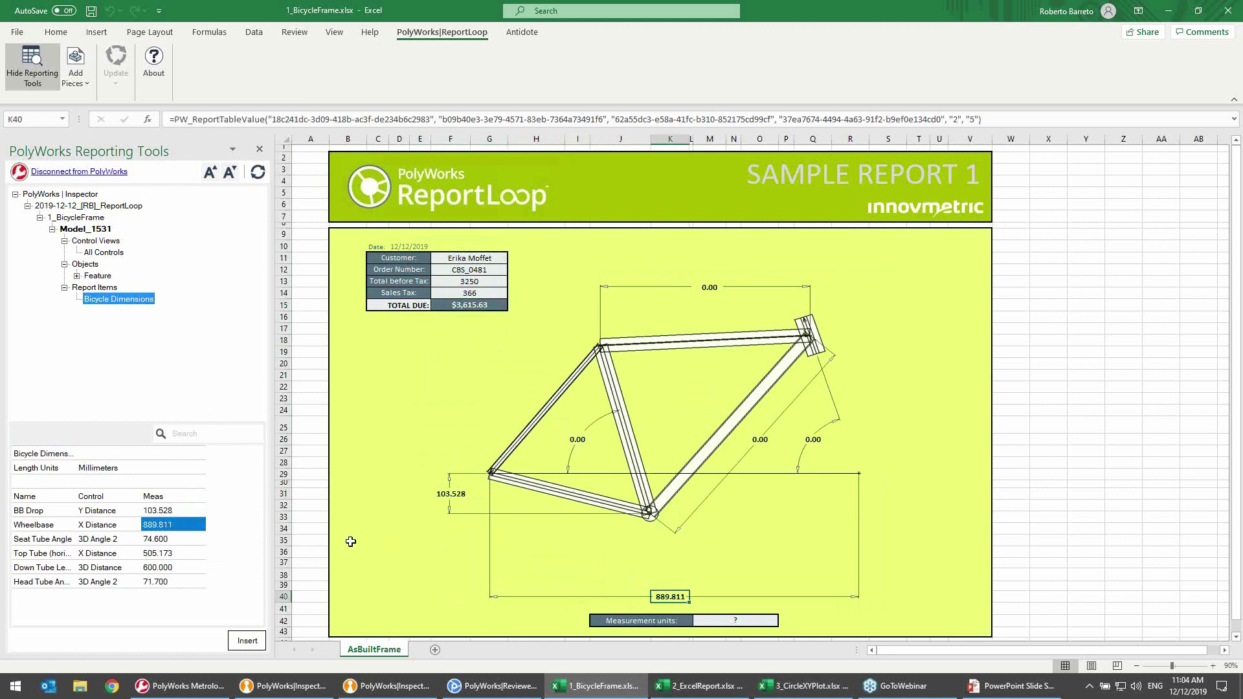
double_click(163, 539)
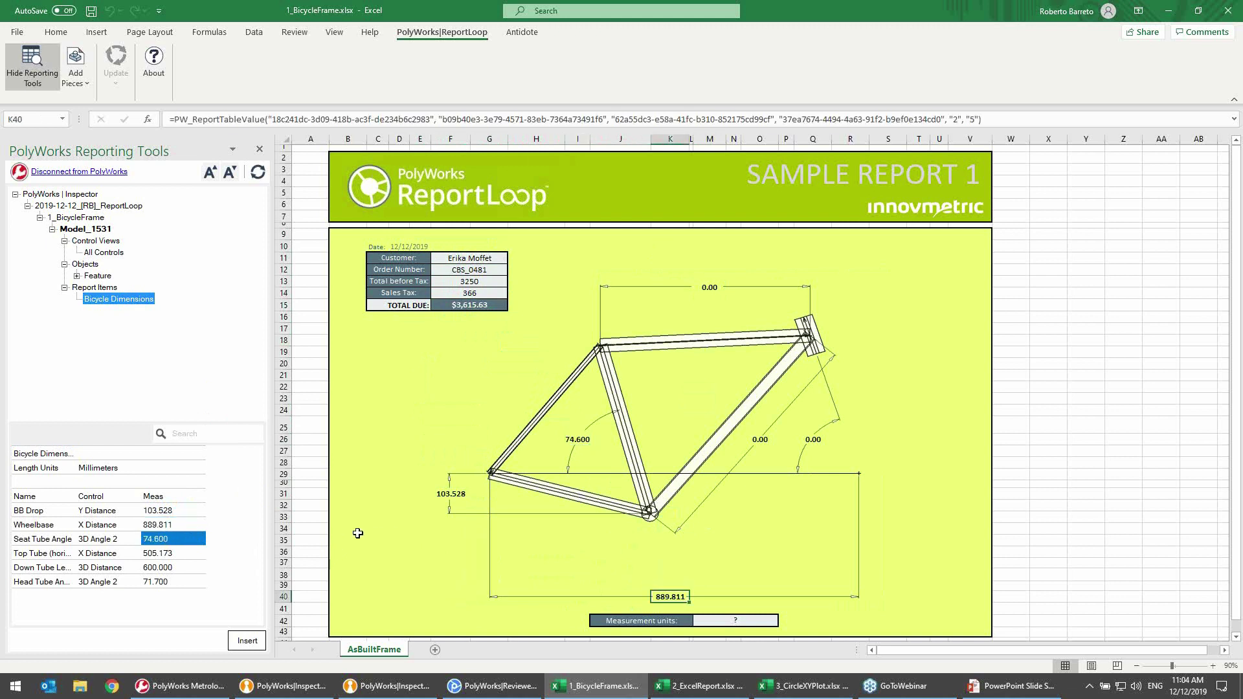
left_click(171, 554)
double_click(172, 553)
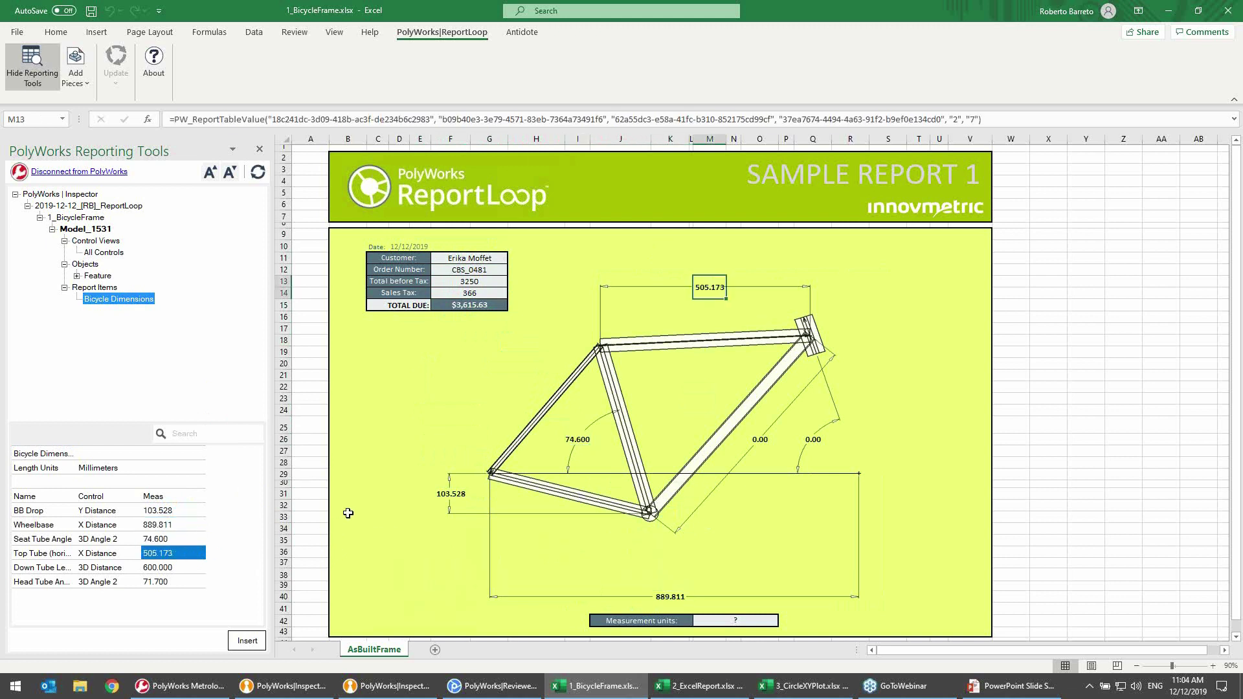
- Fill the units cell with Millimeters and insert the Down Tube and Head Tube Angle values
double_click(100, 468)
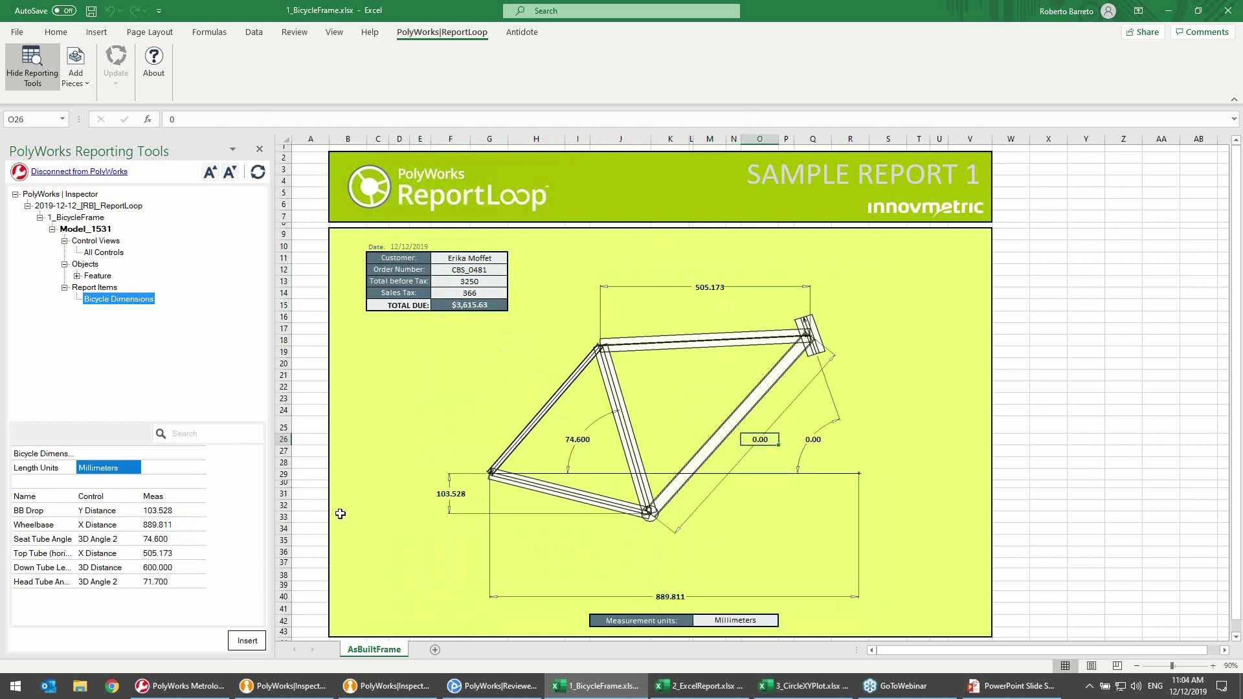
double_click(158, 568)
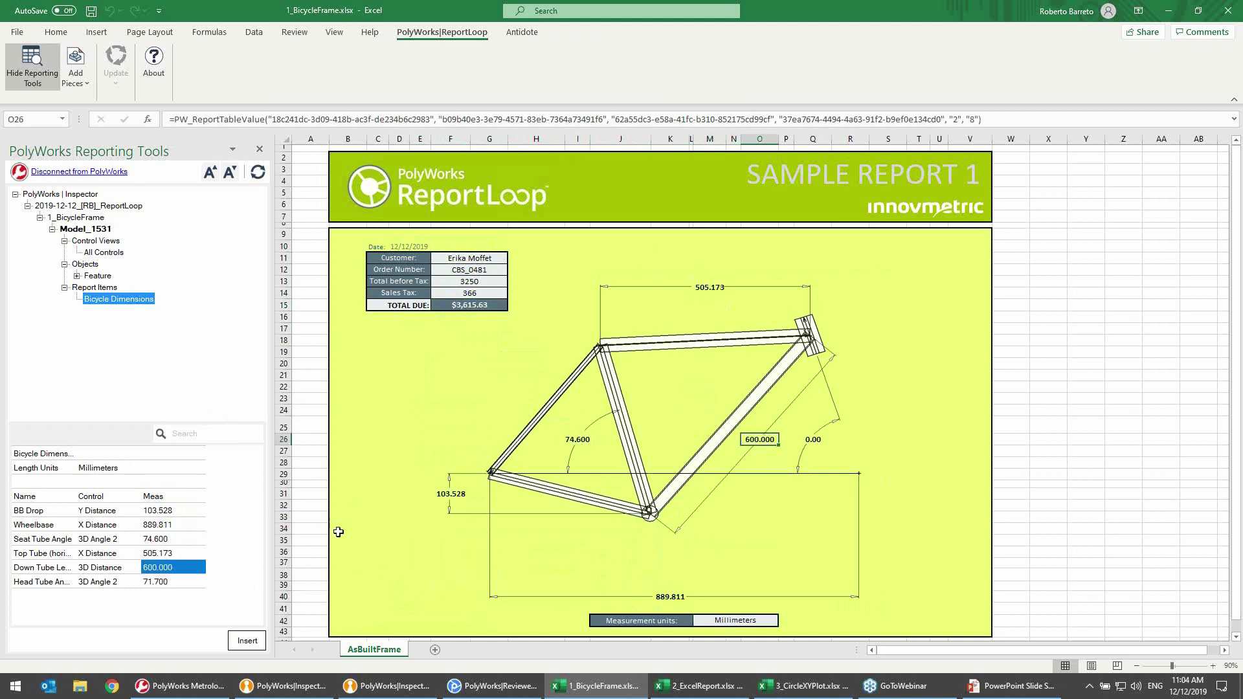
double_click(155, 581)
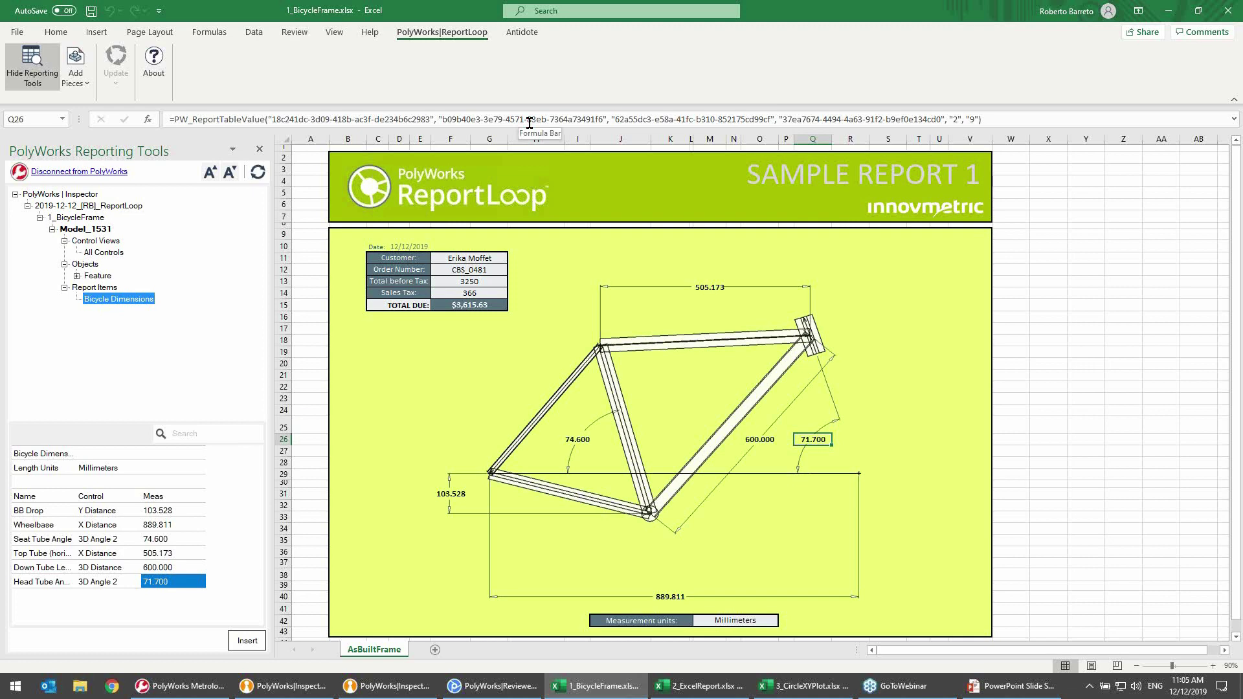
- Close the Bicycle Dimensions table, switch the project units to Inches and save the project
left_click(288, 686)
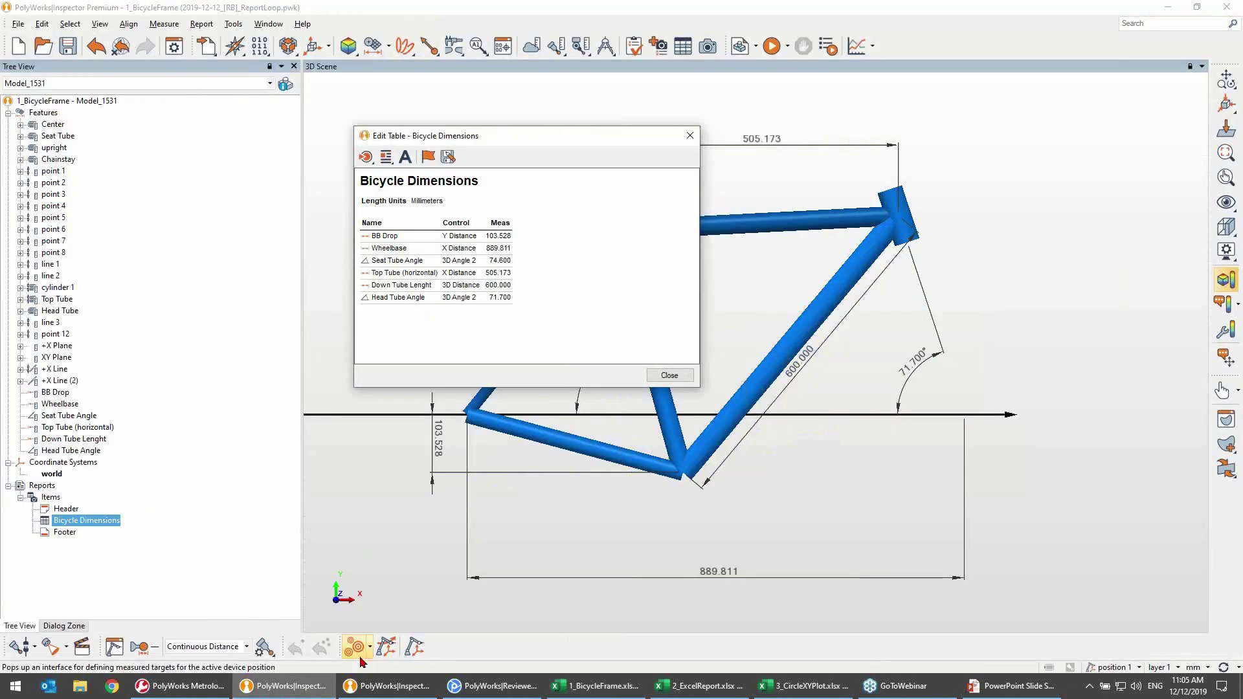
left_click(690, 136)
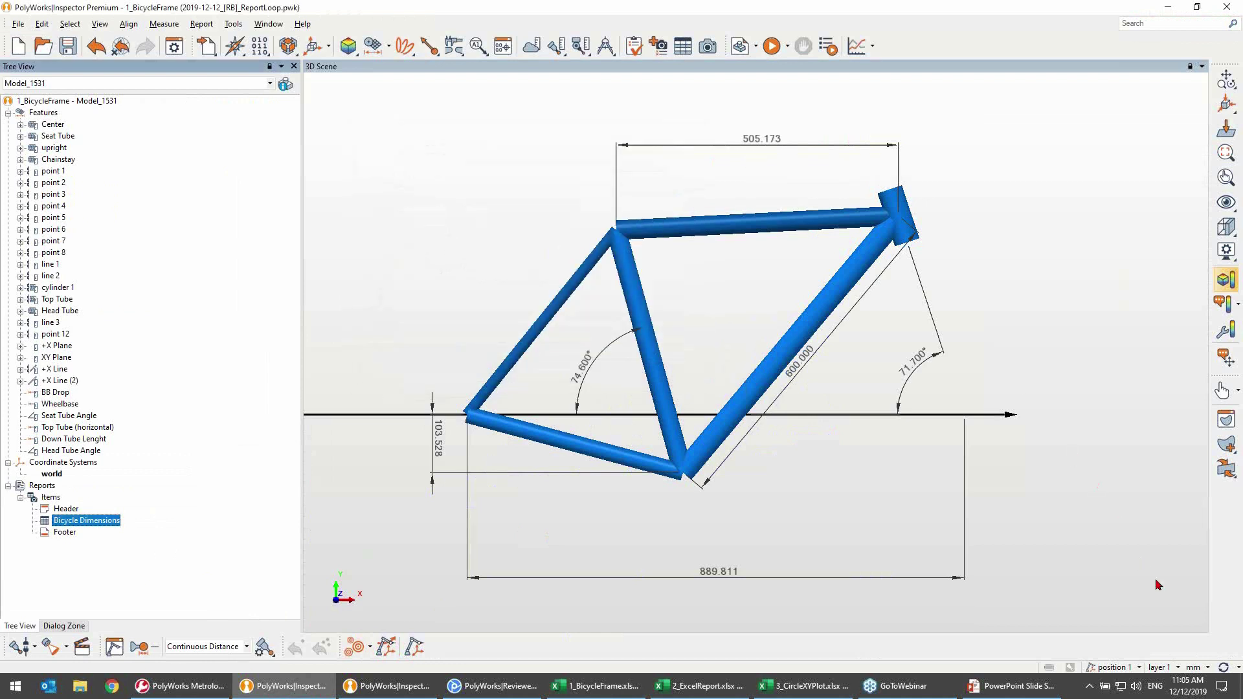
left_click(1208, 666)
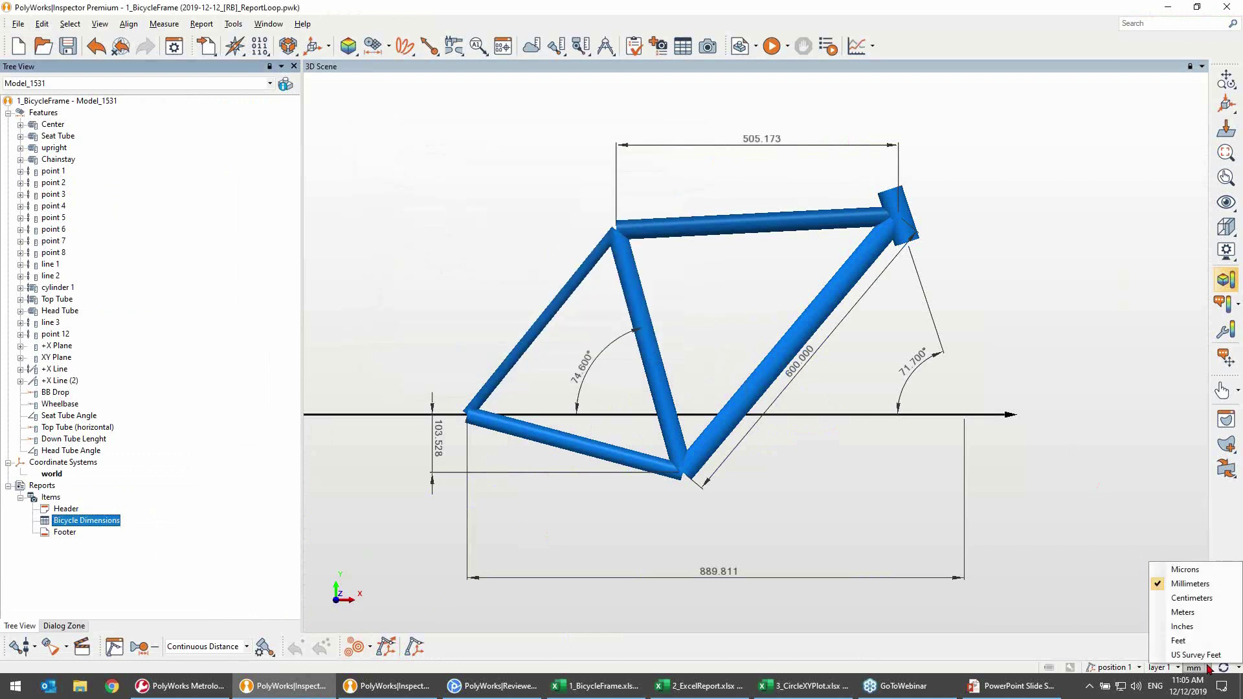
left_click(1196, 632)
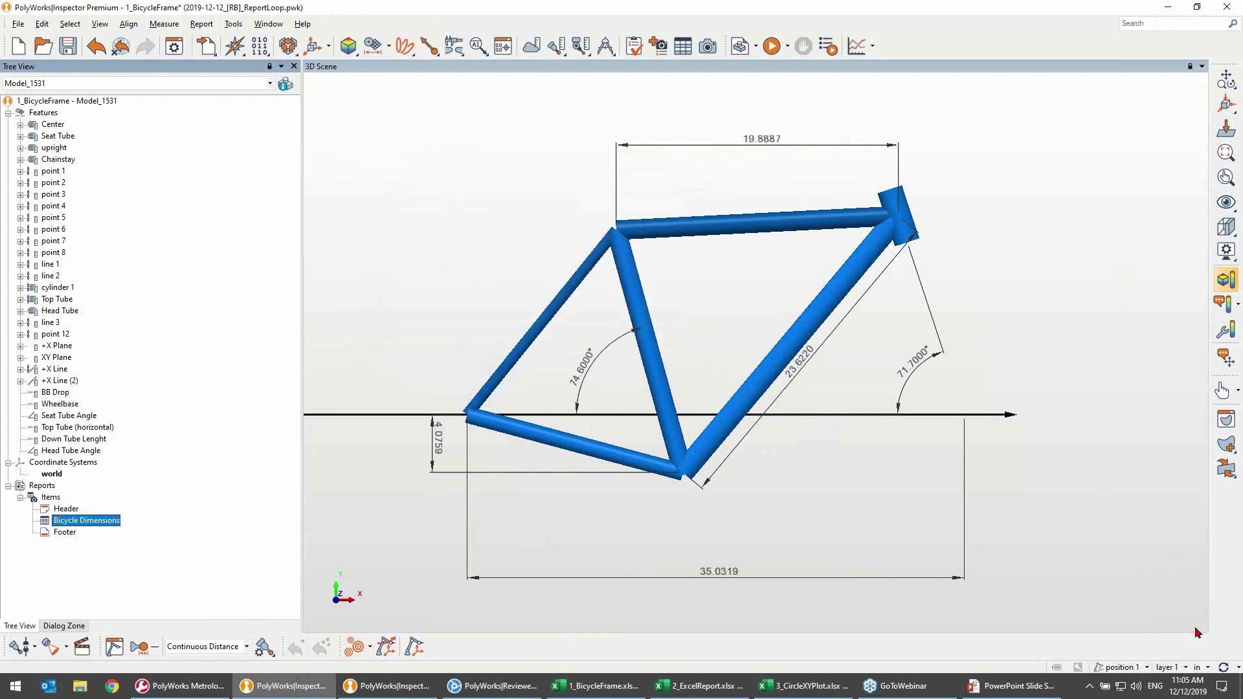
left_click(68, 47)
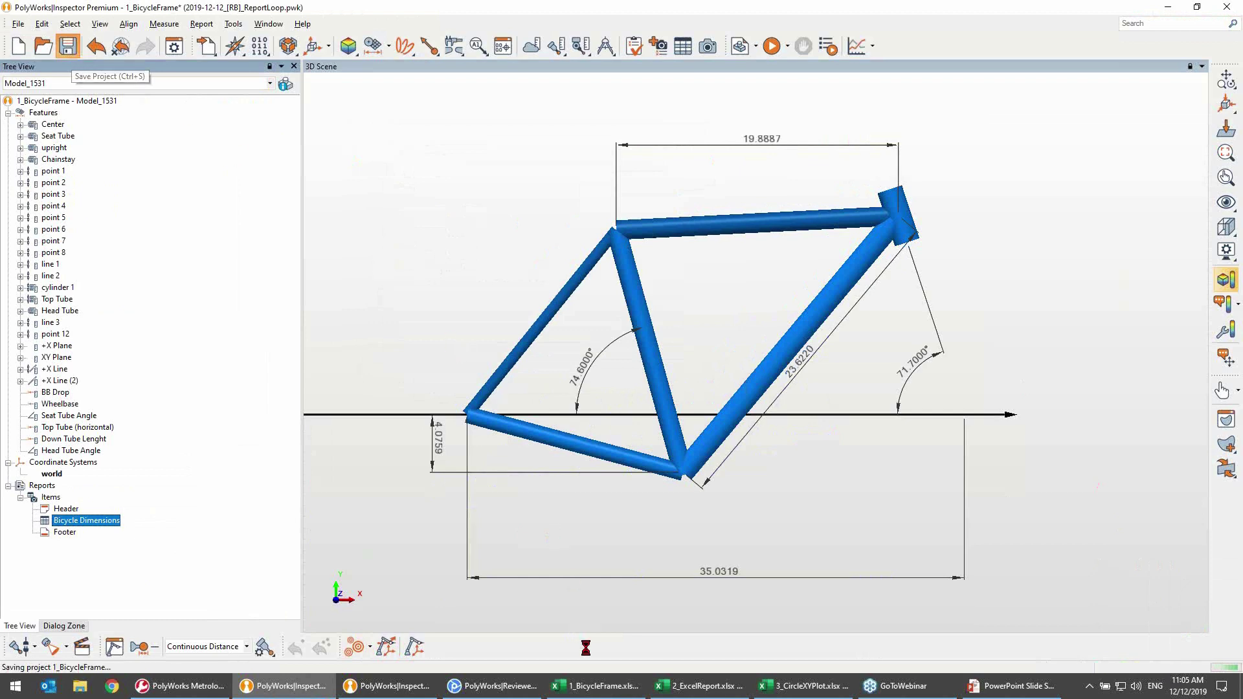
left_click(596, 686)
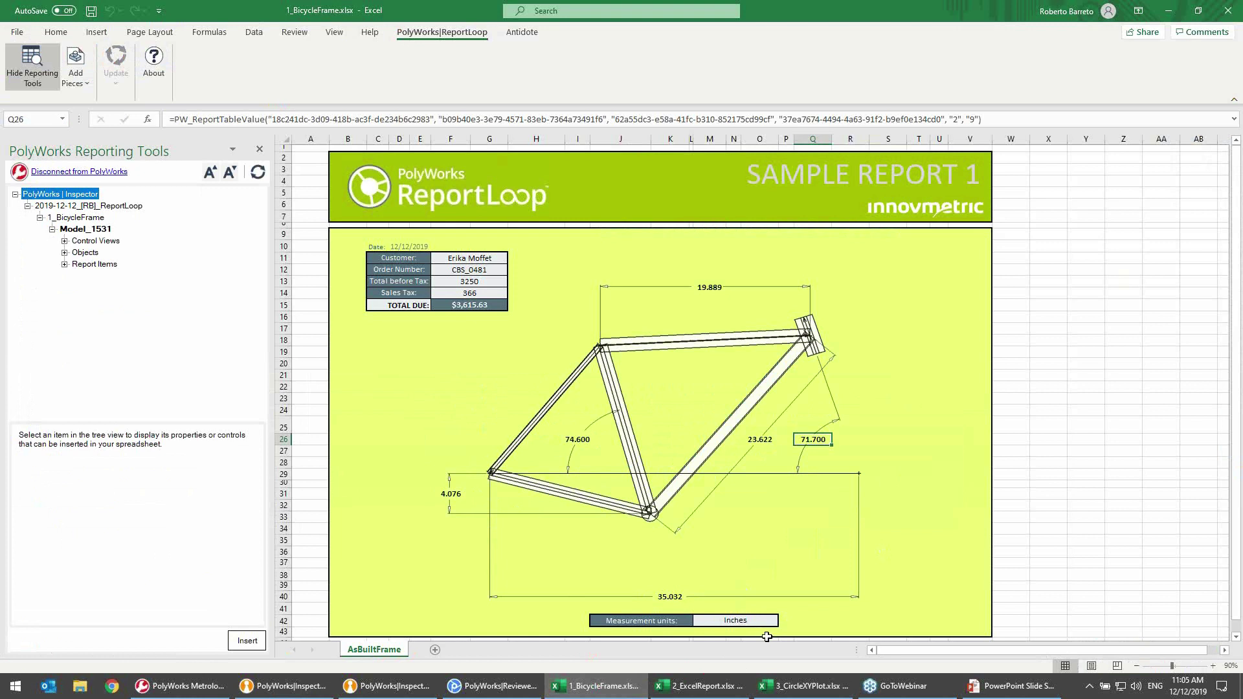
- Switch to the 2_ExcelReport workbook showing Sample Report 2
mouse_move(706, 685)
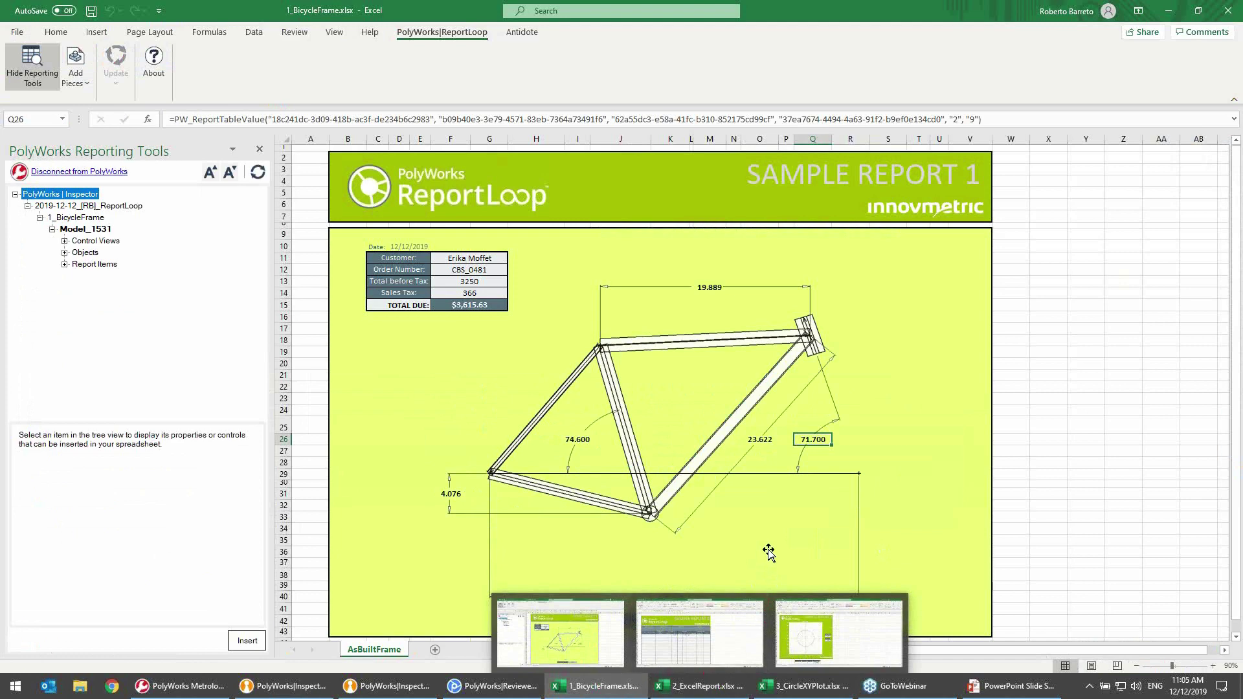
left_click(709, 686)
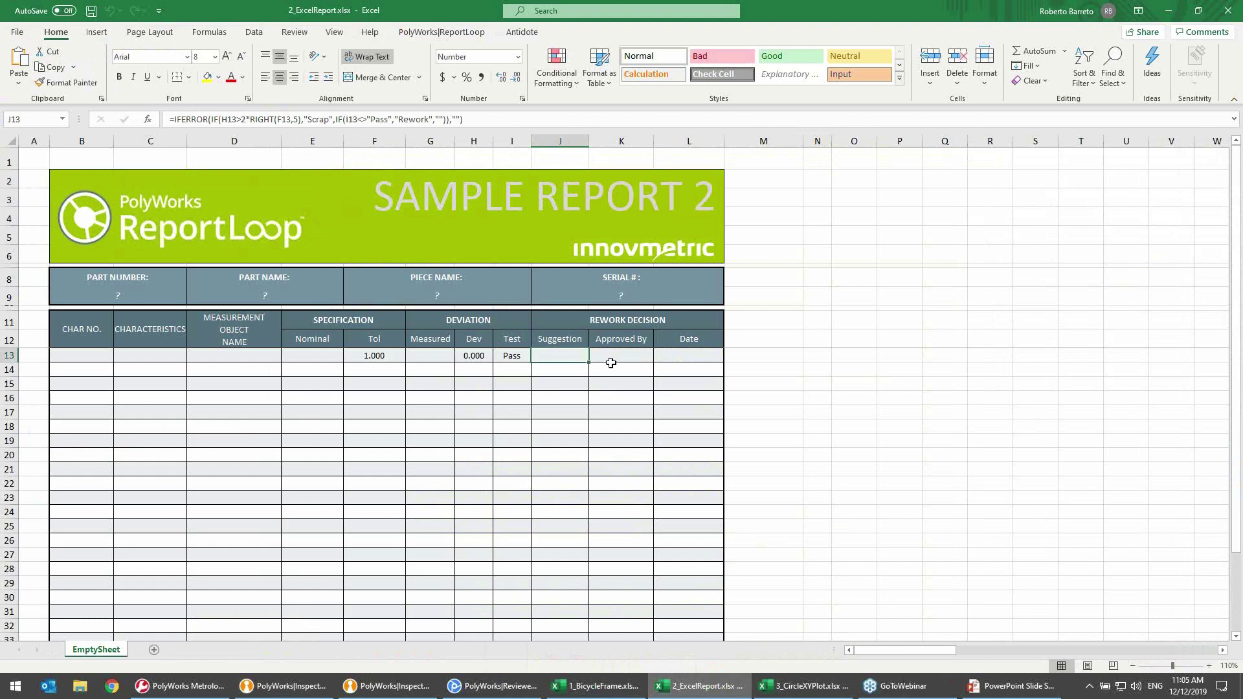
- Inspect J13's suggestion formula without changing it, then enter a deviation of 3 in H13
left_click(504, 120)
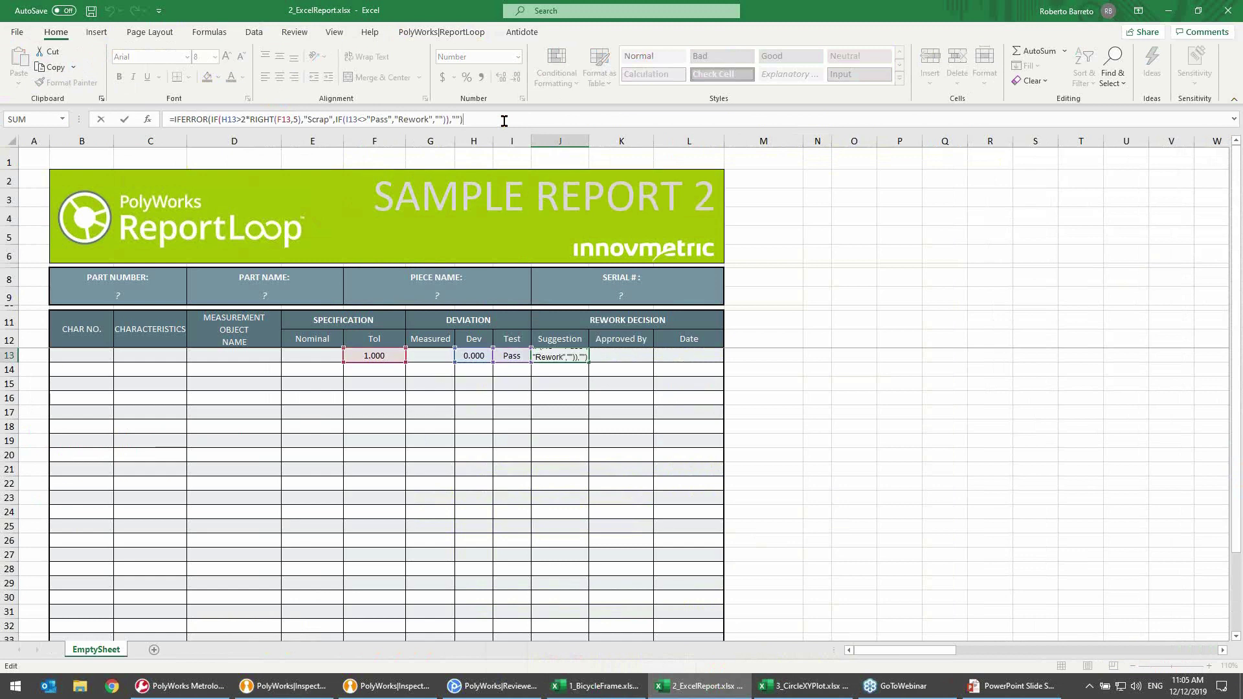
type("+")
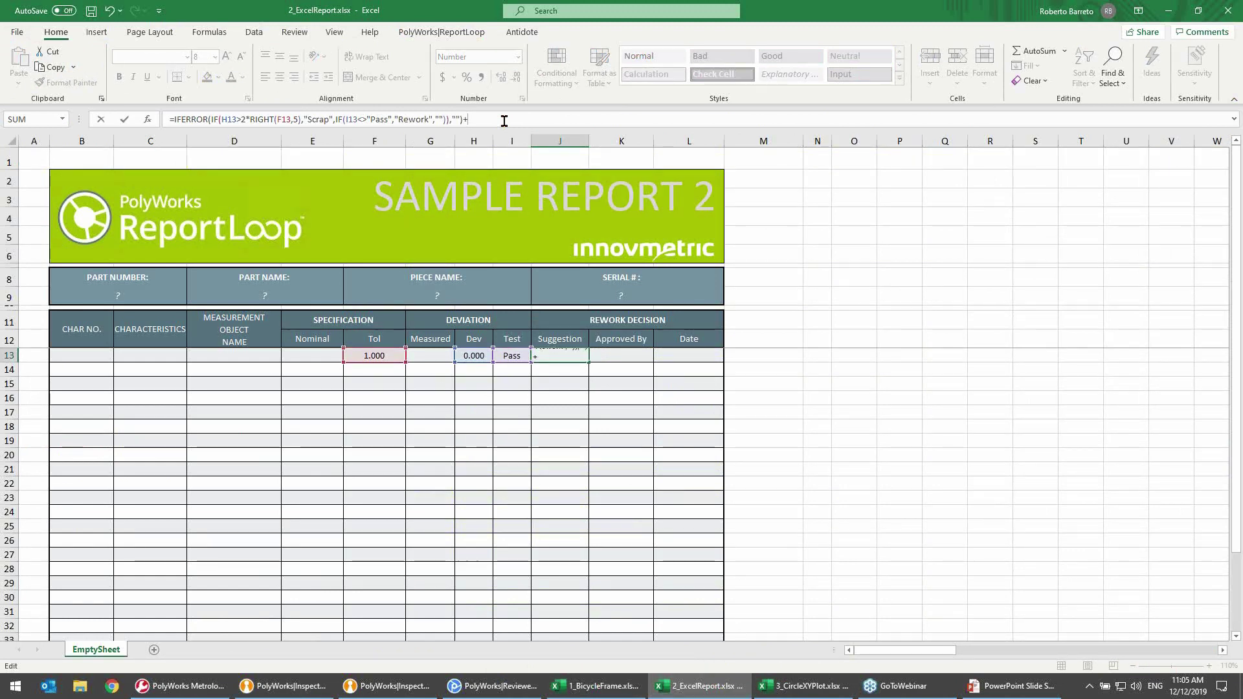
key("Escape")
key("Left")
key("Left")
type("3")
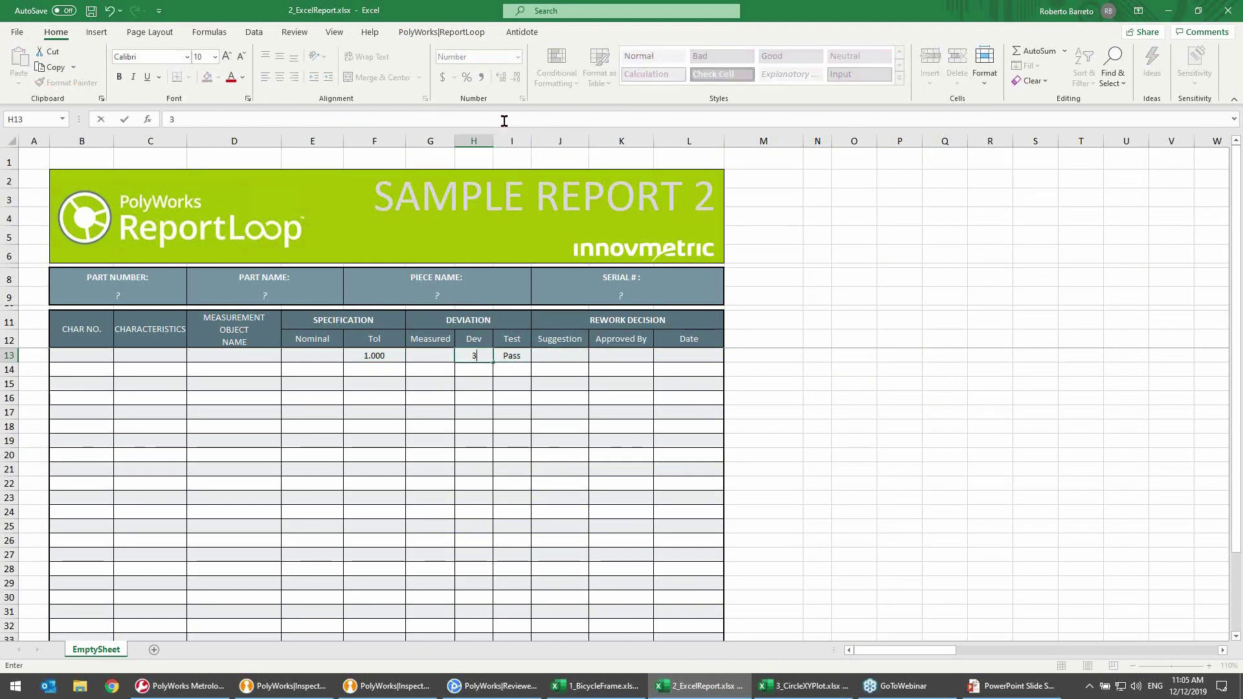
key("Return")
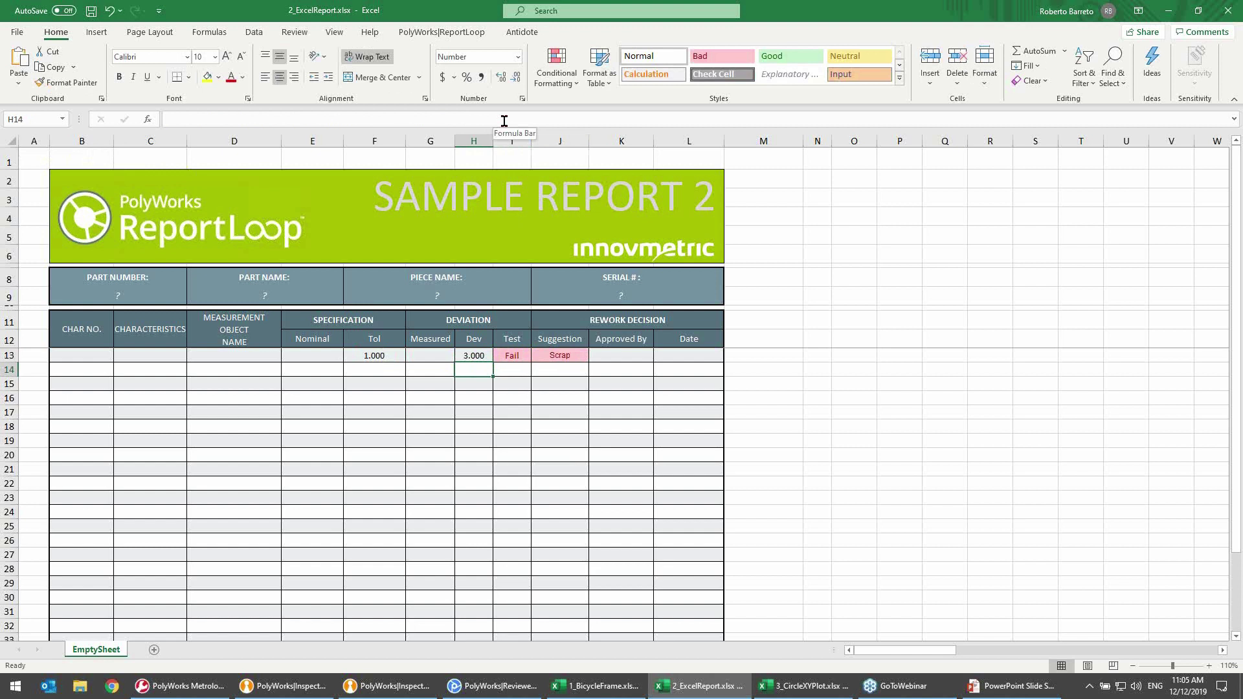
- Change H13's deviation to 1.2 so row 13 reads Fail with Rework
key("Up")
type("1.2")
key("Return")
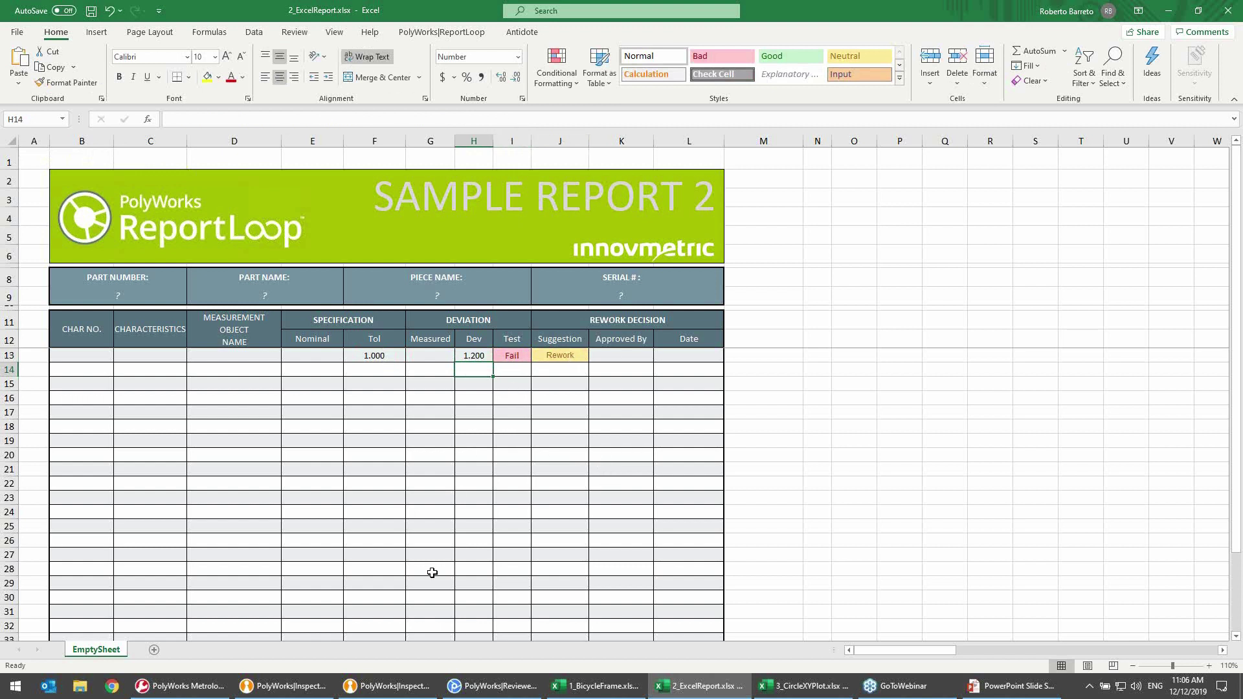
left_click(389, 687)
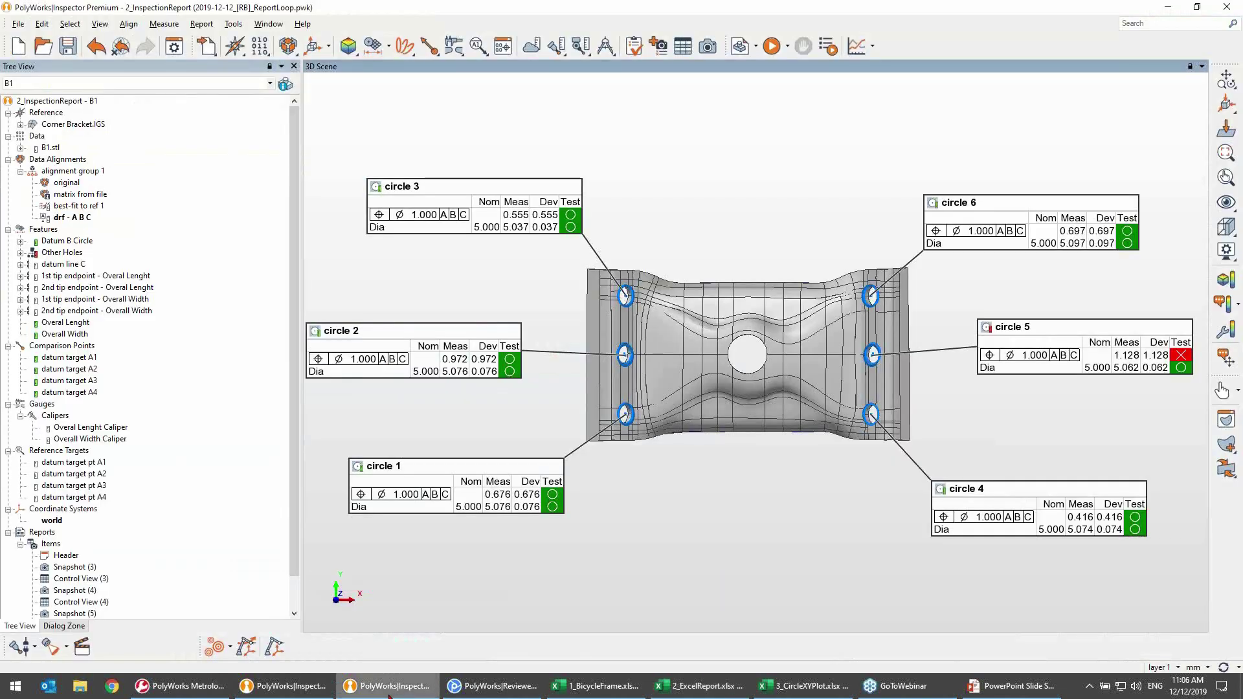
- Keep piece B1 selected and open the Control Reviewer with (All Controls) listed
left_click(165, 84)
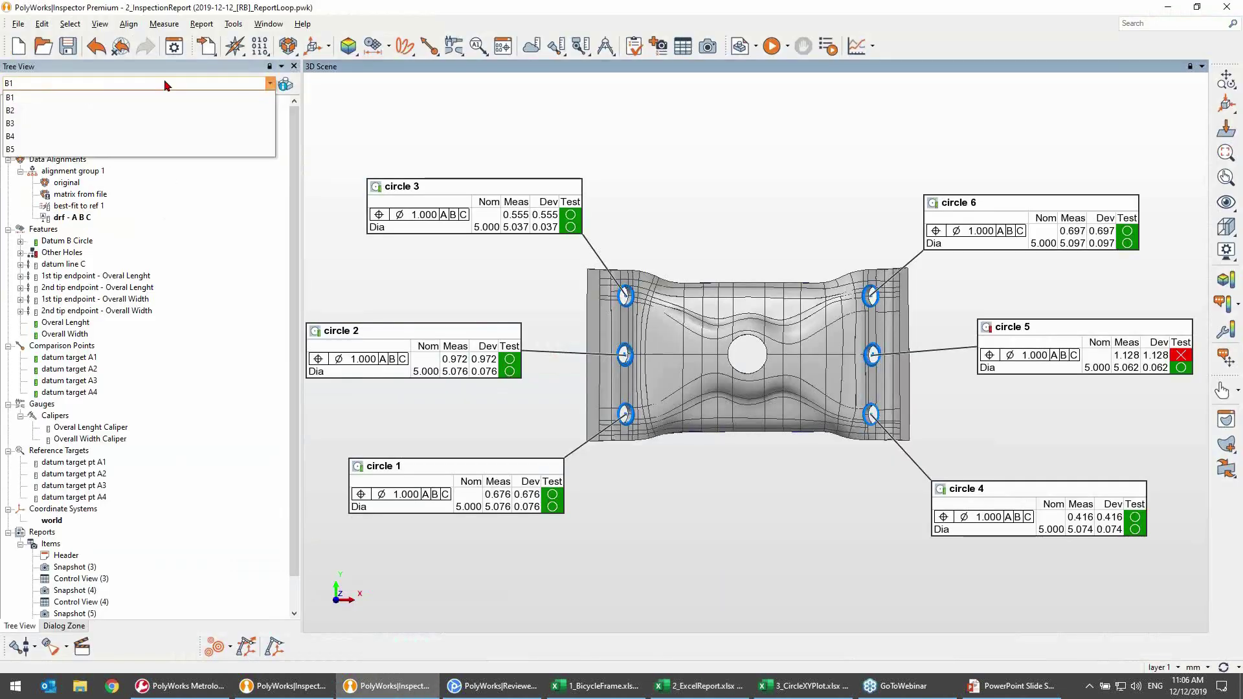
left_click(165, 84)
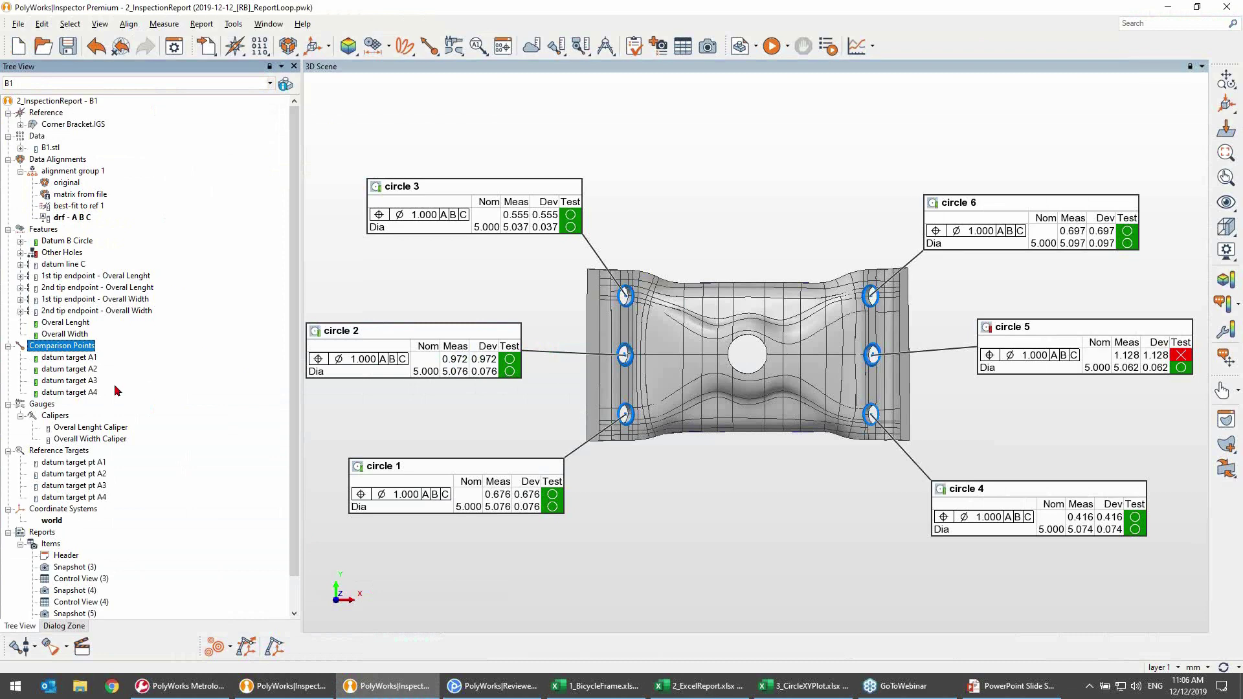
left_click(45, 406)
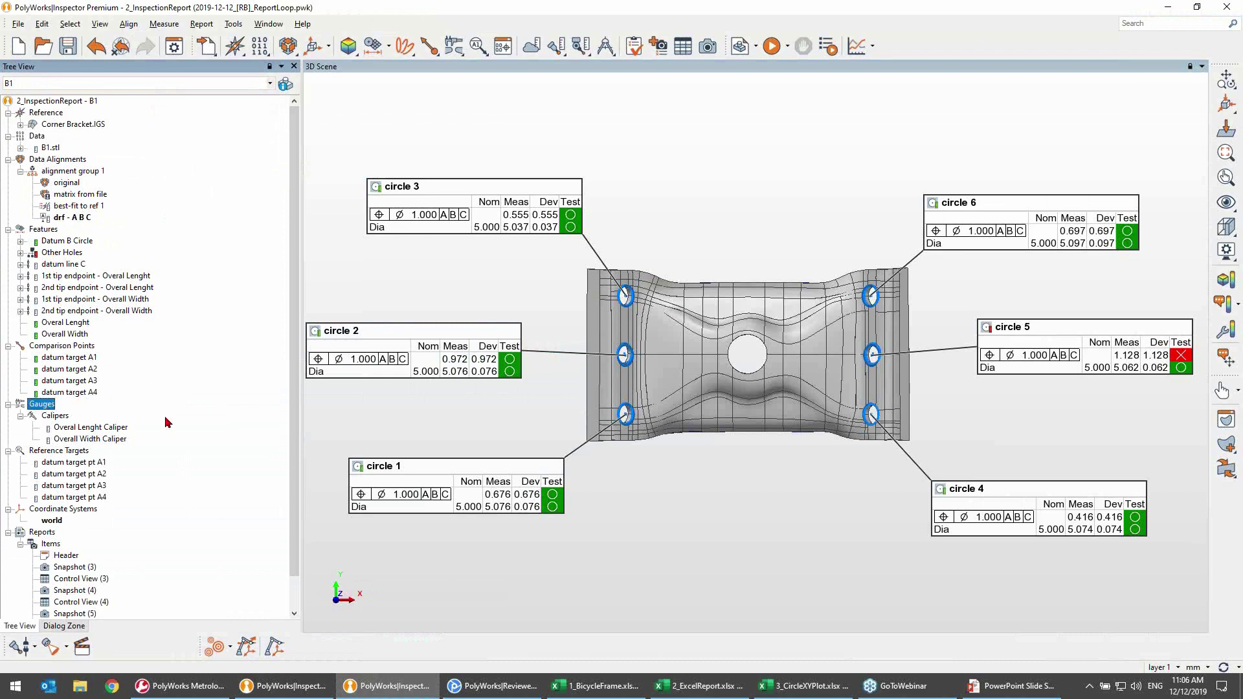
left_click(631, 48)
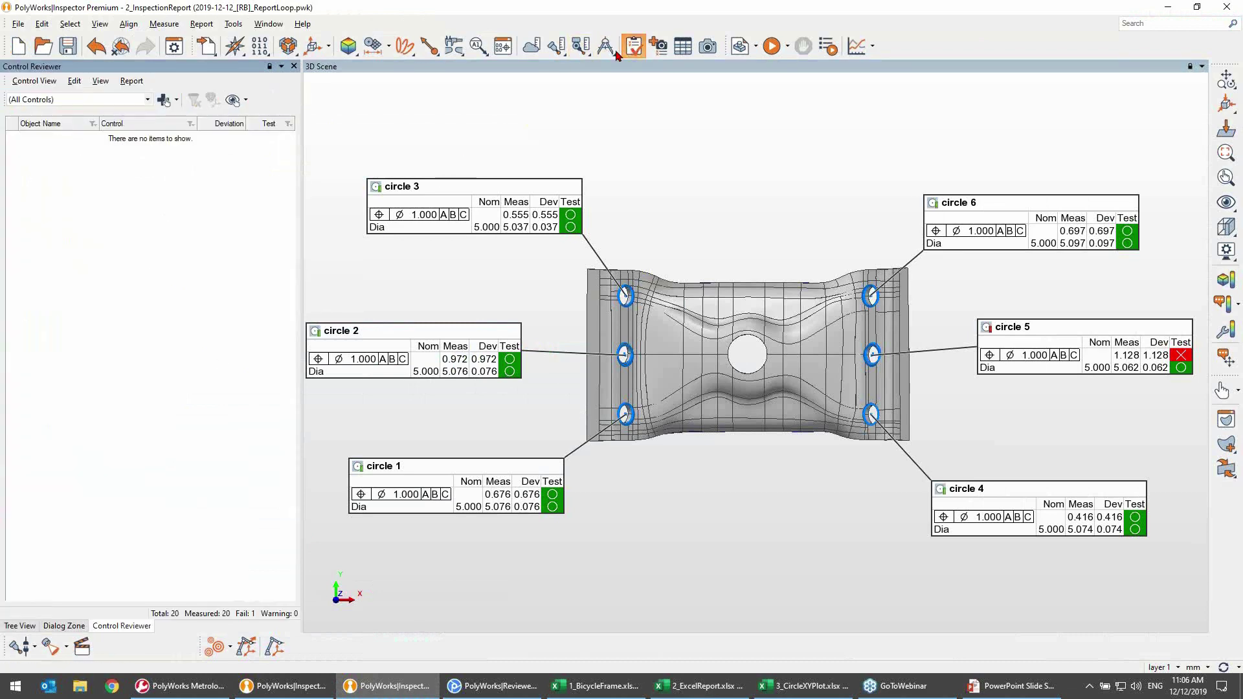
left_click(118, 100)
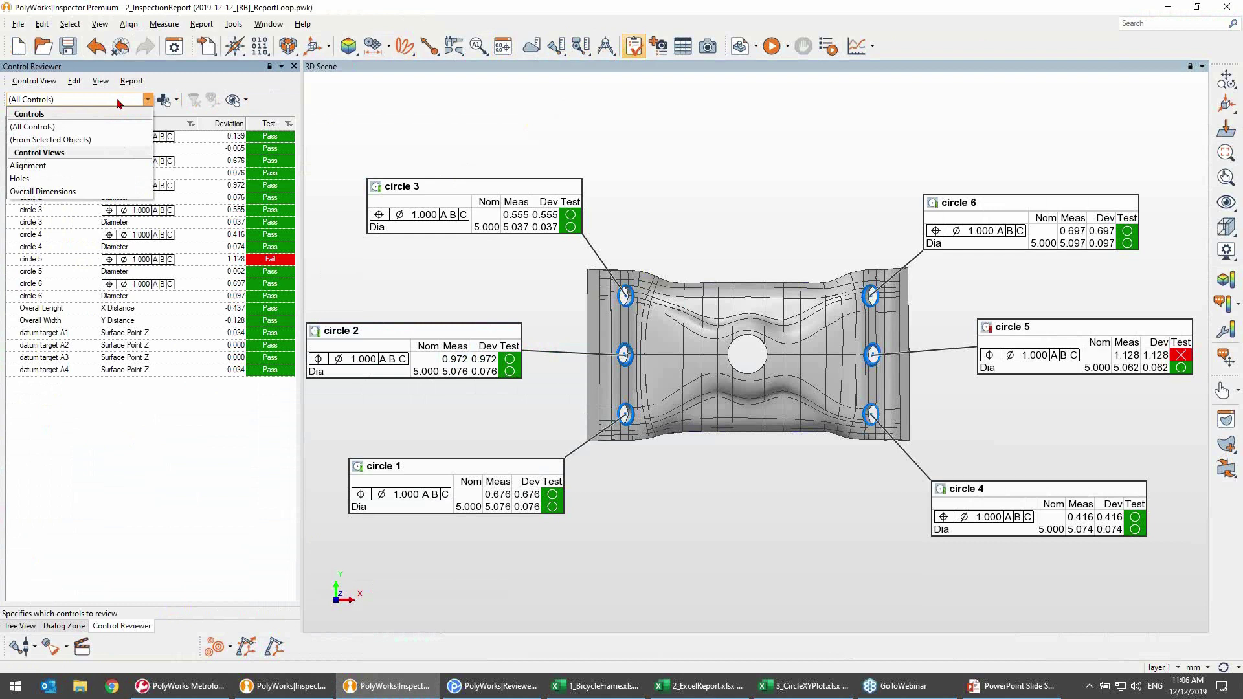
left_click(119, 101)
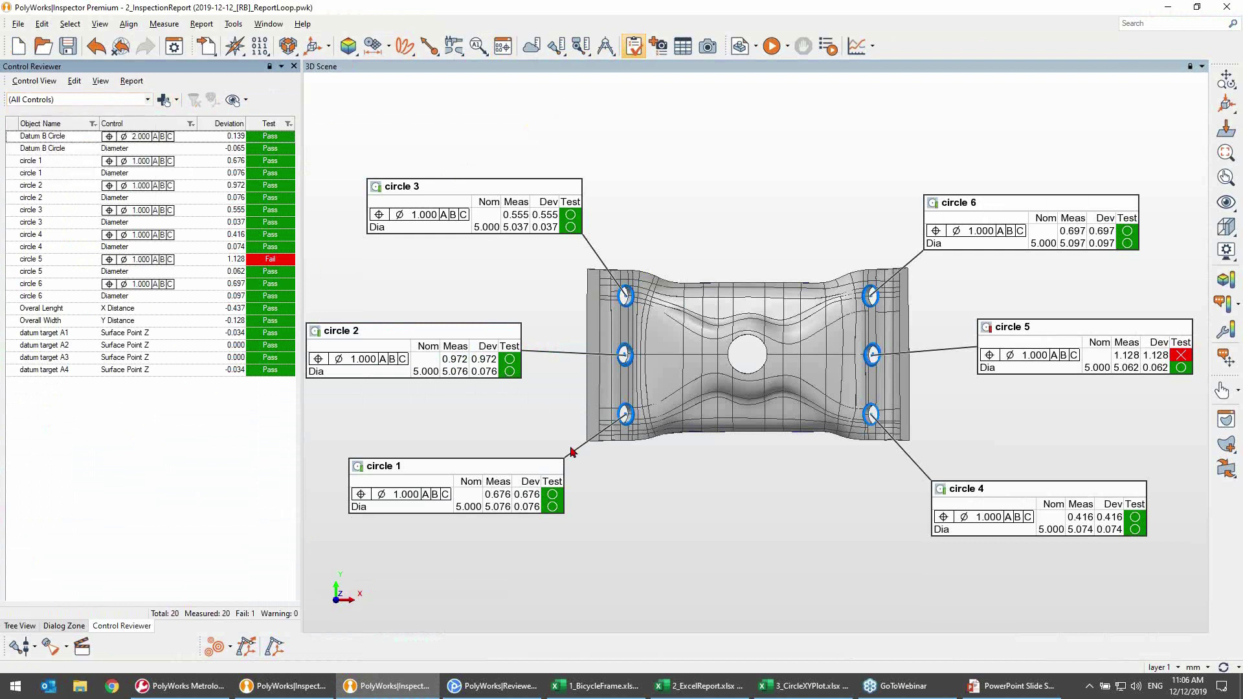
- Connect the Excel report to the 2_InspectionReport PolyWorks project
left_click(682, 692)
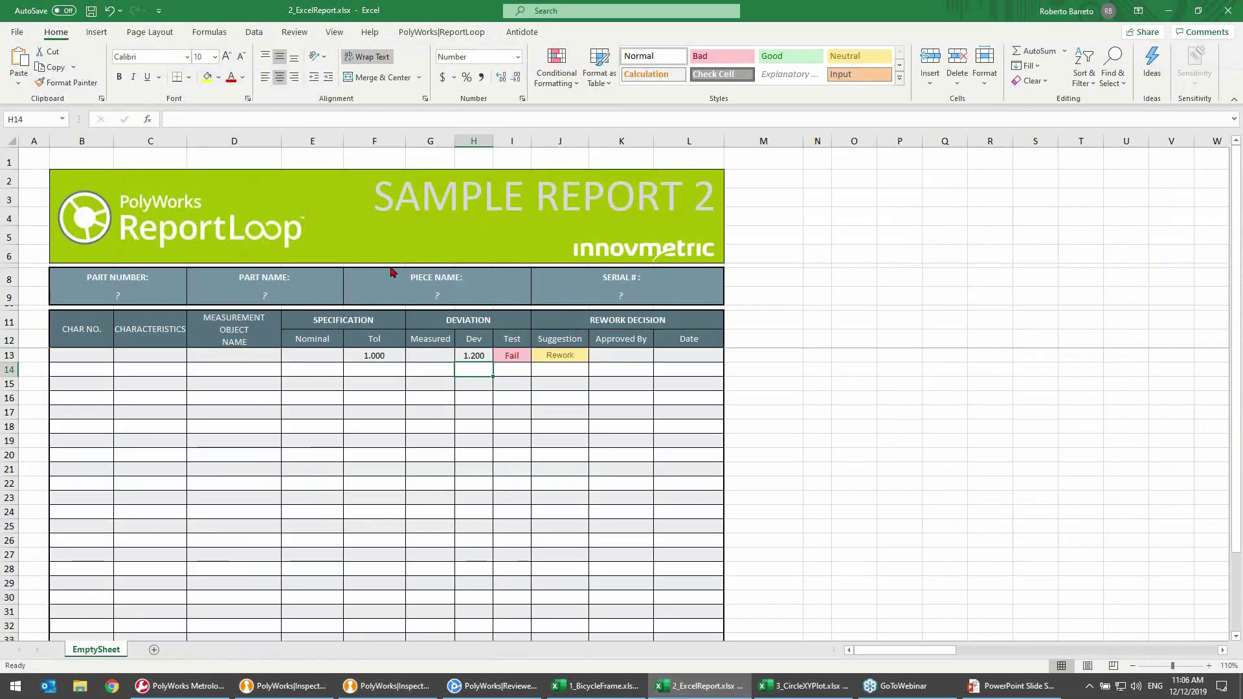
left_click(442, 32)
left_click(34, 60)
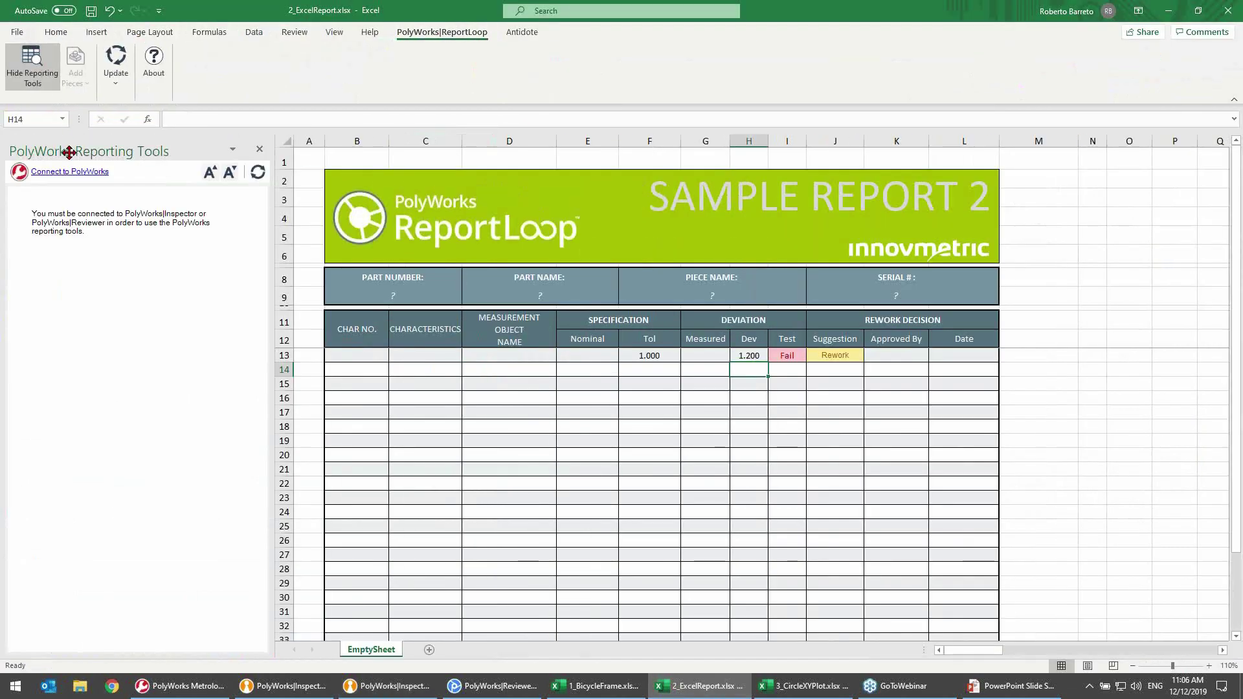
left_click(58, 172)
double_click(590, 318)
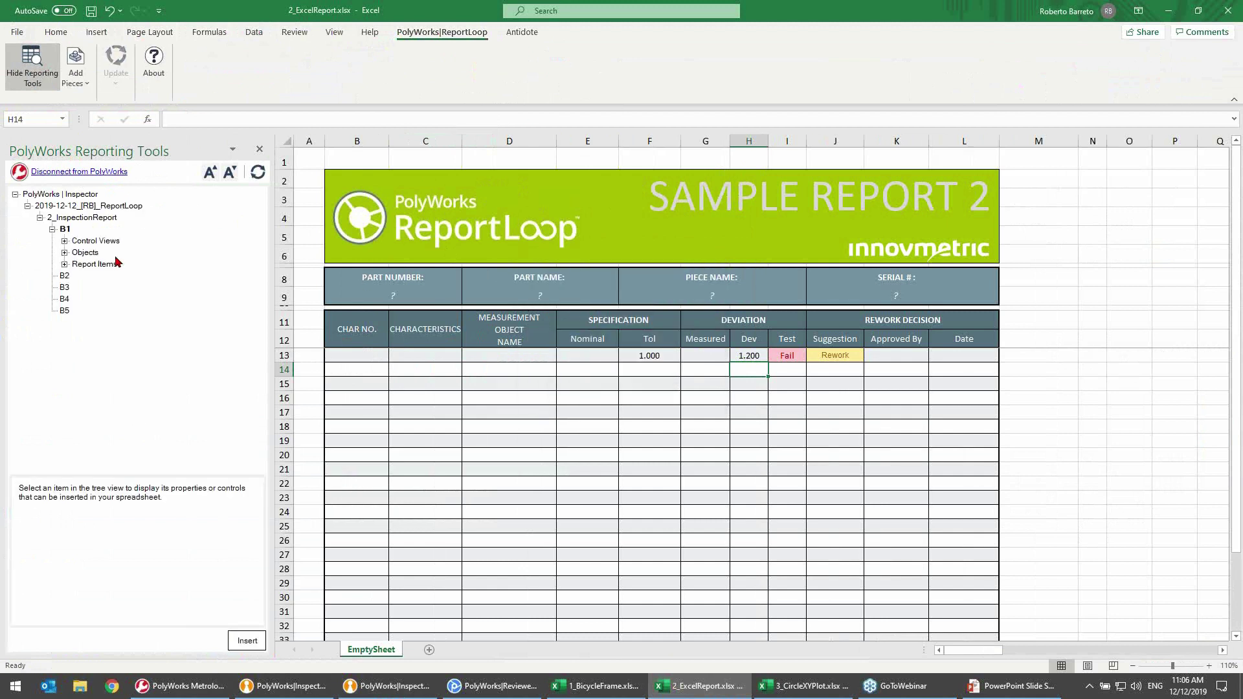
- Expand piece B1's tree, preview Holes and Overall Dimensions, then select All Controls
left_click(64, 240)
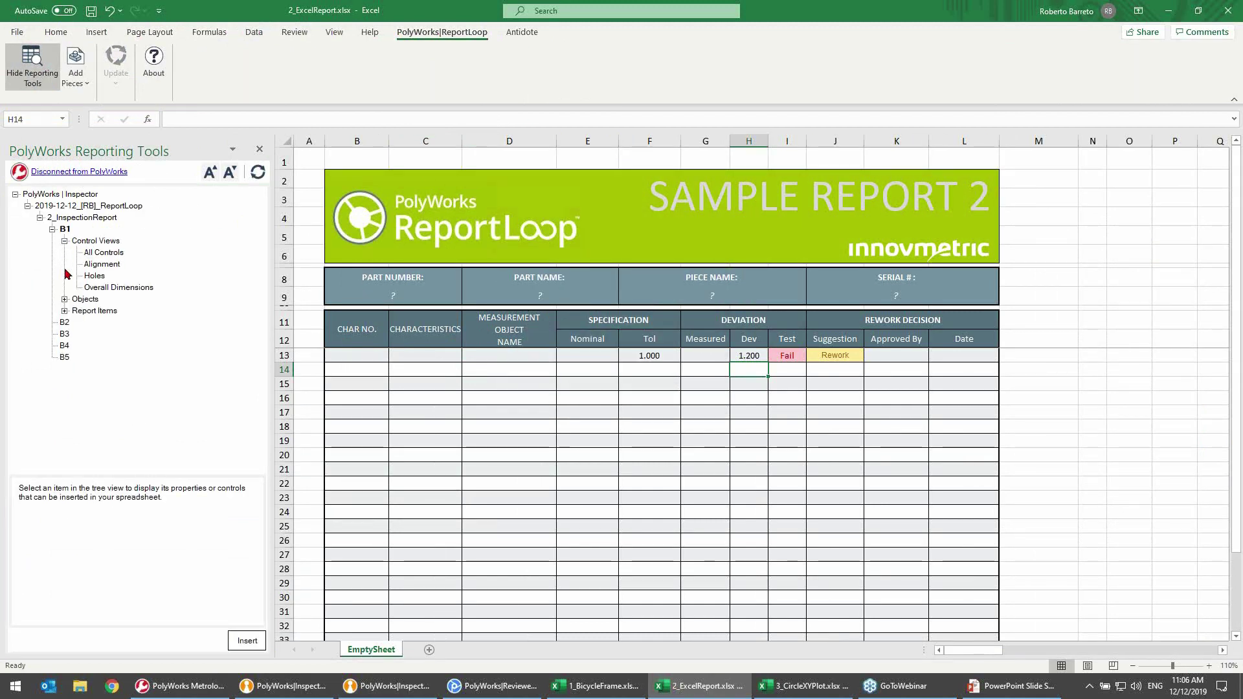
left_click(64, 299)
left_click(65, 345)
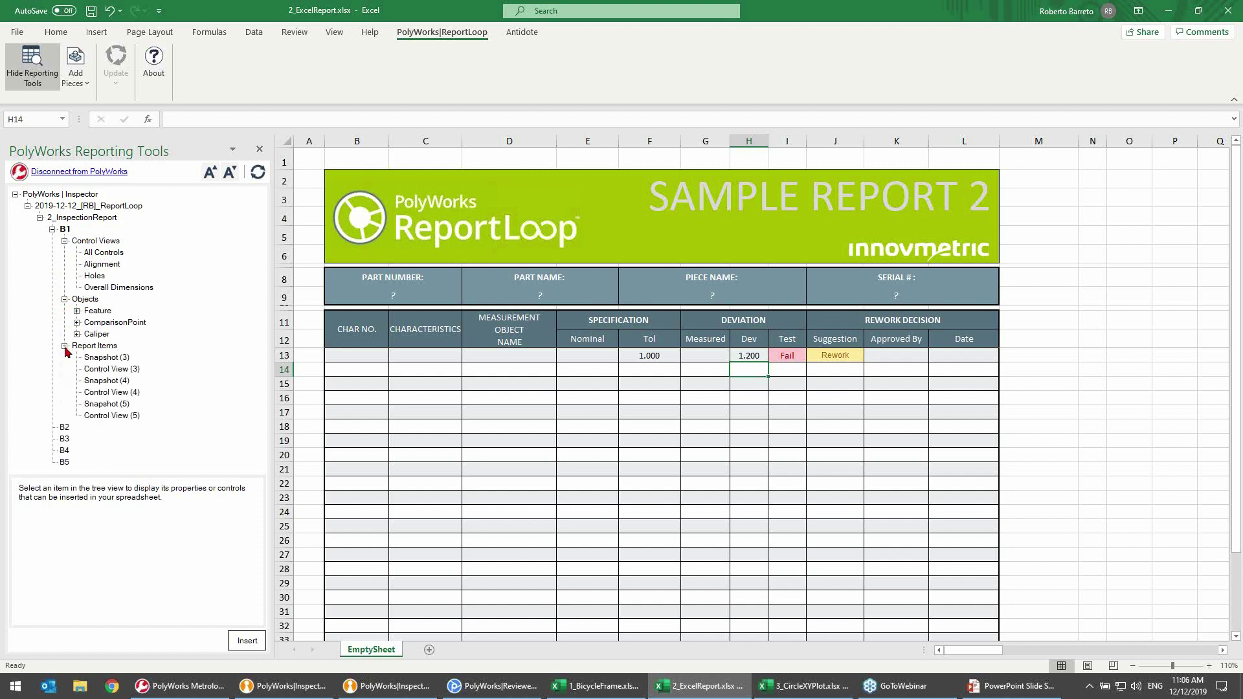
left_click(110, 254)
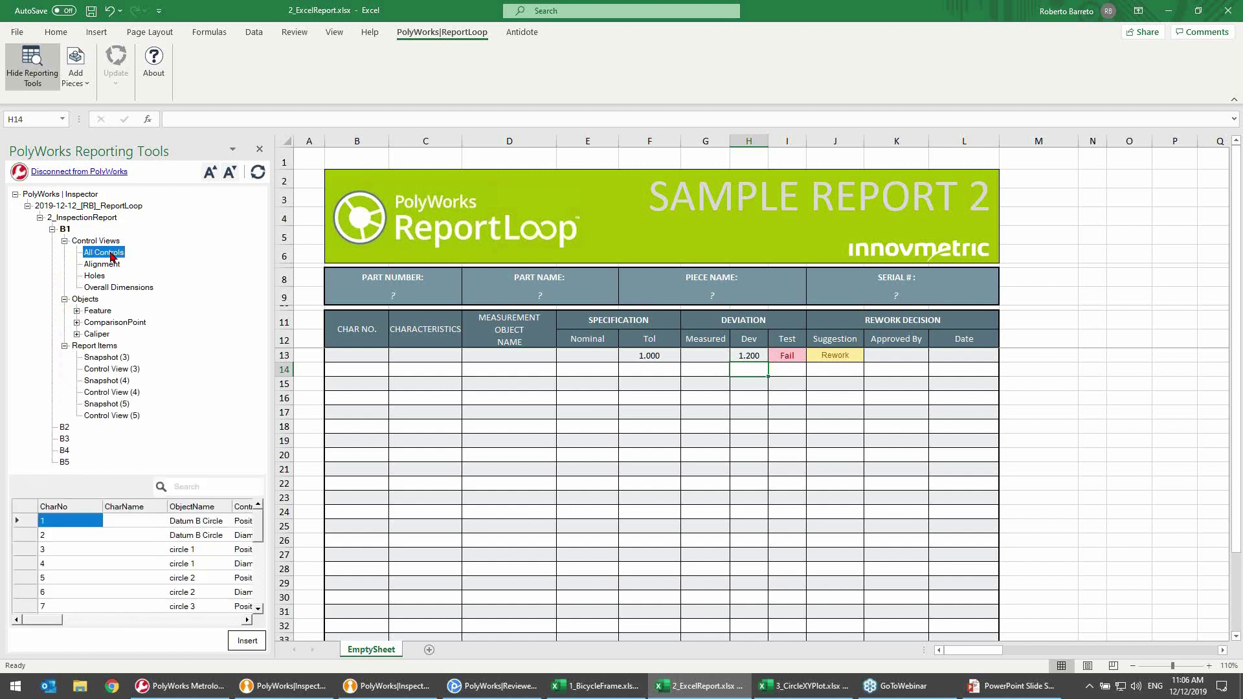
left_click(111, 265)
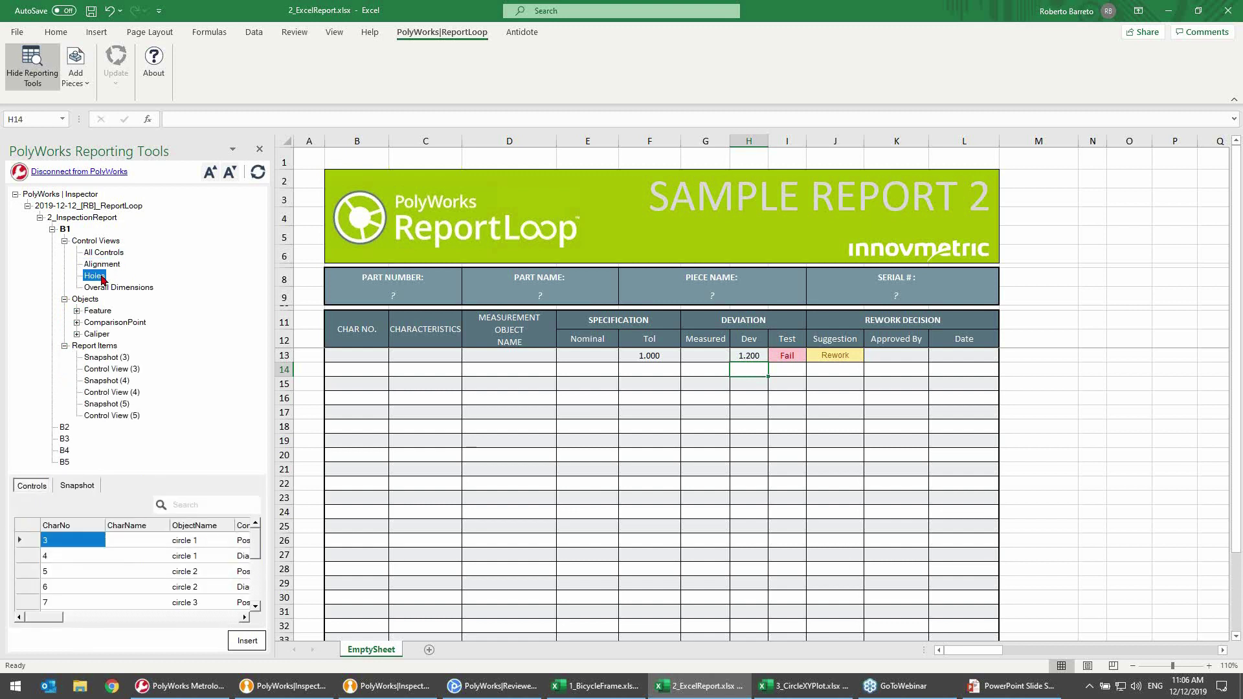
left_click(105, 290)
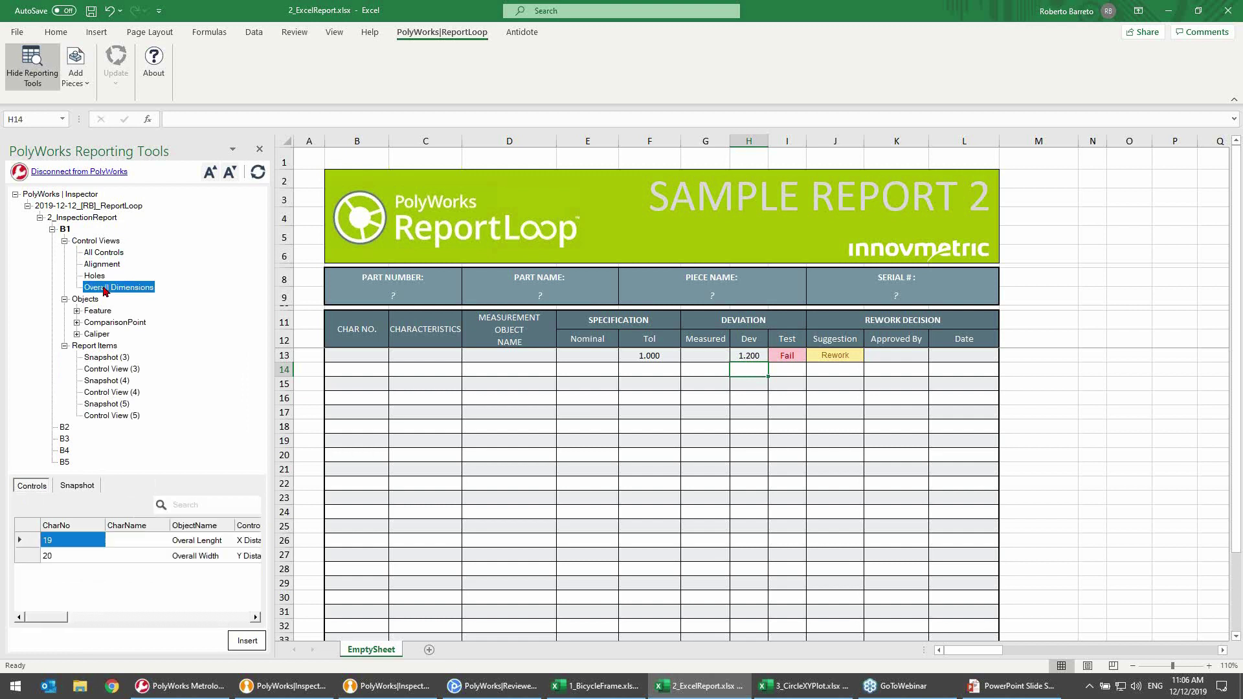
left_click(111, 253)
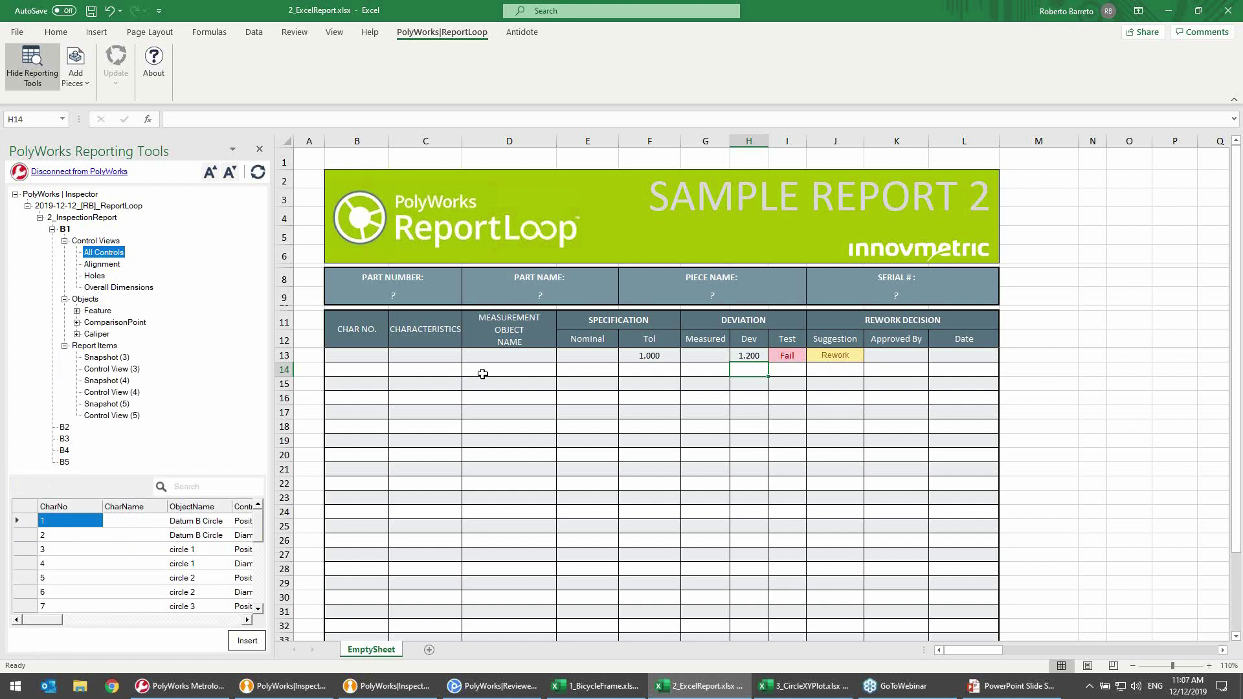
- Insert linked characteristic numbers 1–20 from piece B1 into CHAR NO., starting at B13
left_click(84, 507)
left_click(369, 361)
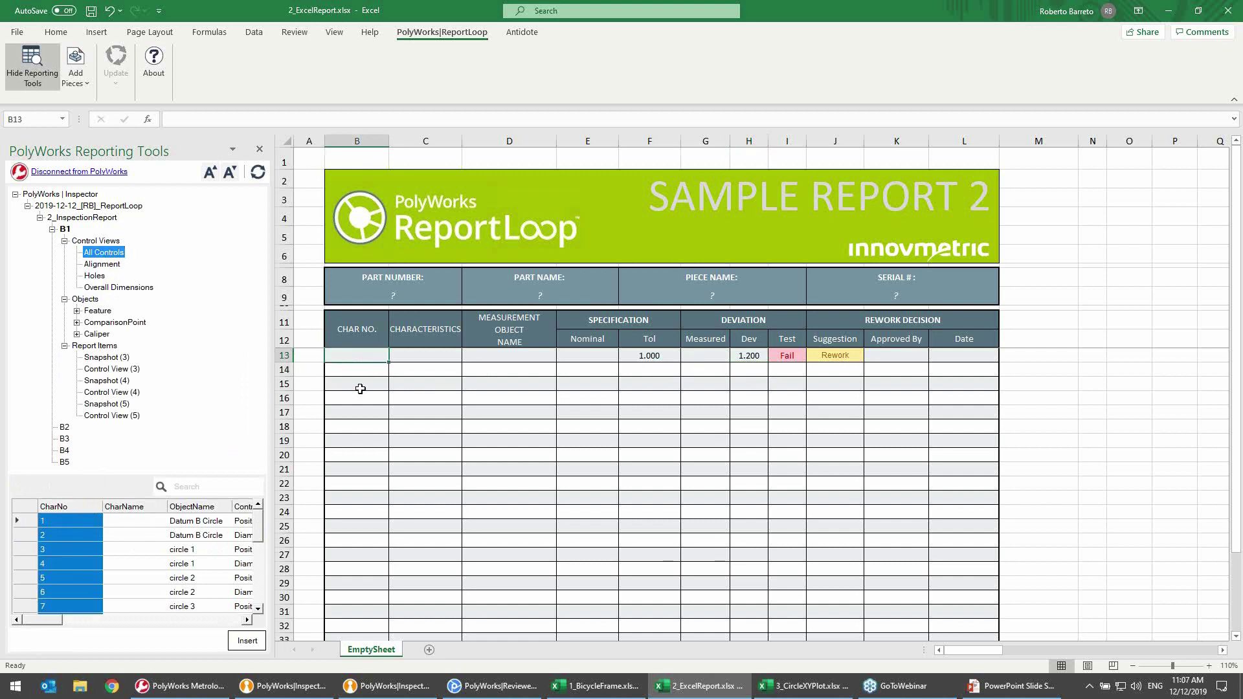
left_click(247, 641)
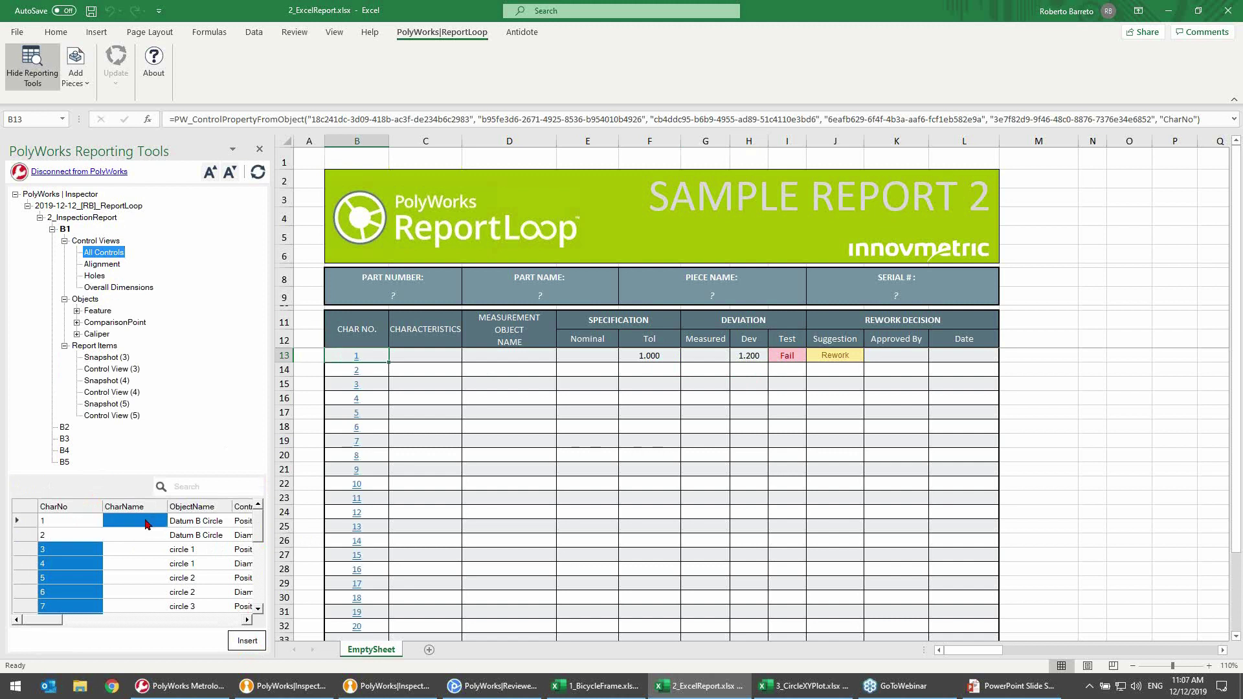
- Select the name cells for rows 1–5 in the controls list and widen the Reporting Tools pane
left_click(196, 577)
left_click(148, 526, "shift")
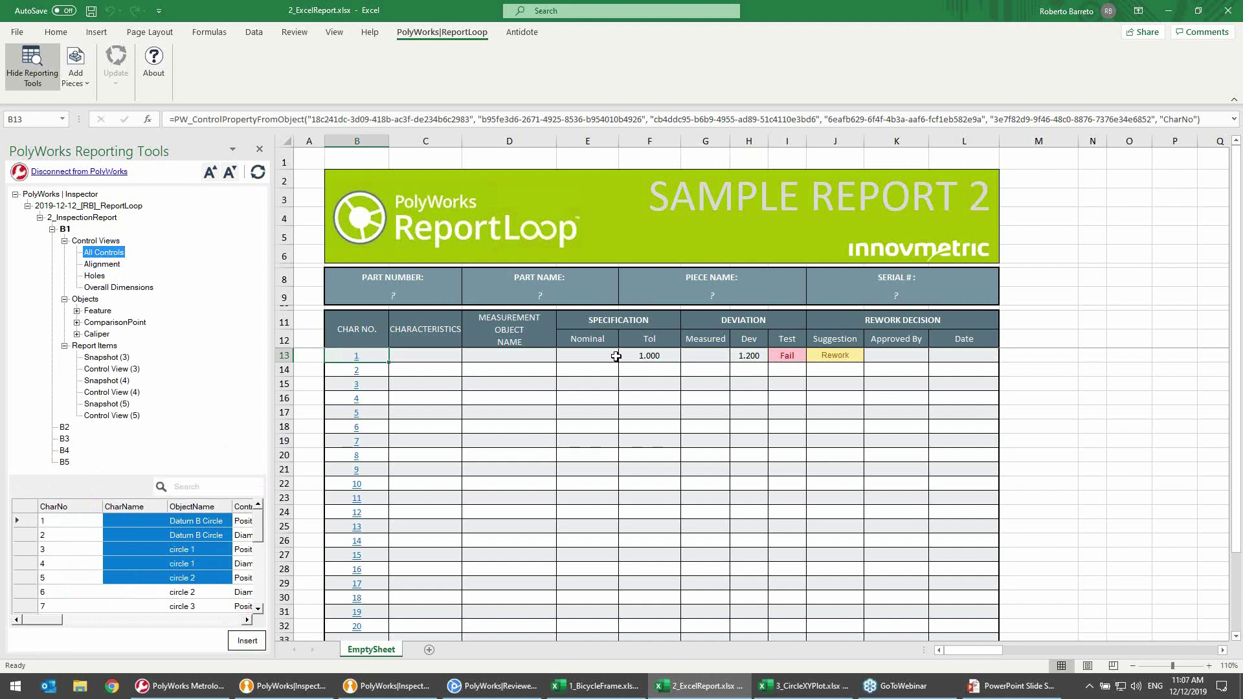
left_click_drag(273, 346, 389, 343)
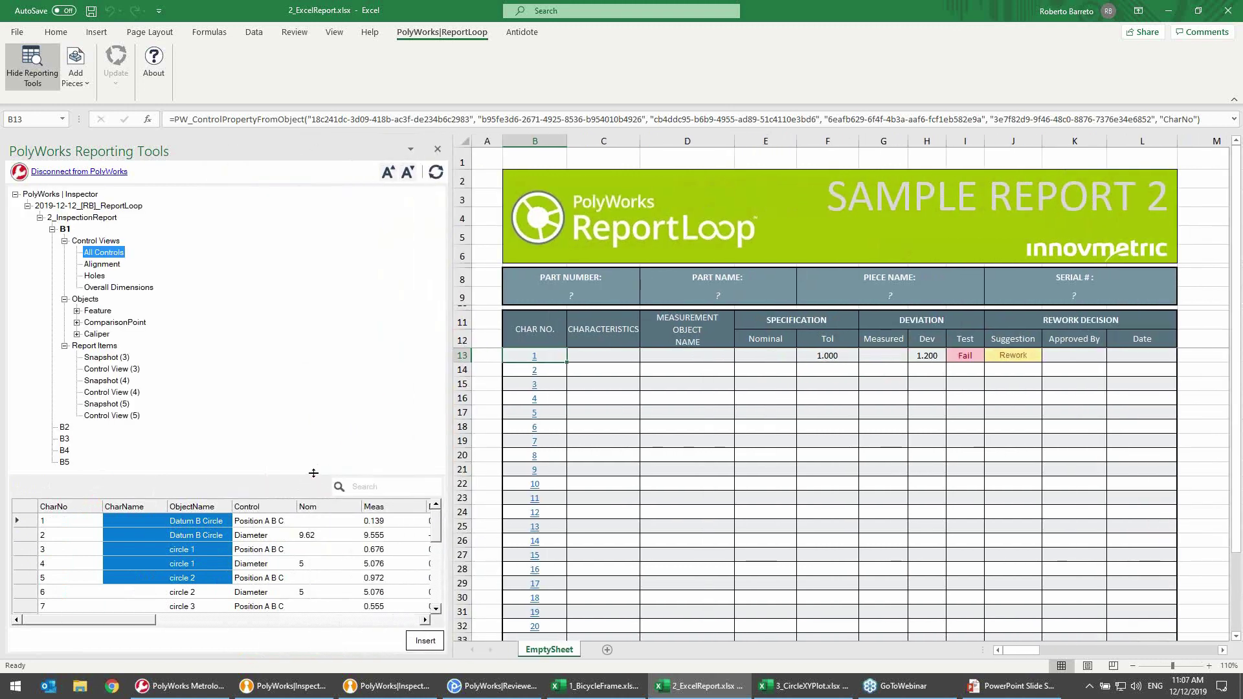
- Hide the CharName column and move the Control column before ObjectName
left_click_drag(313, 472, 313, 409)
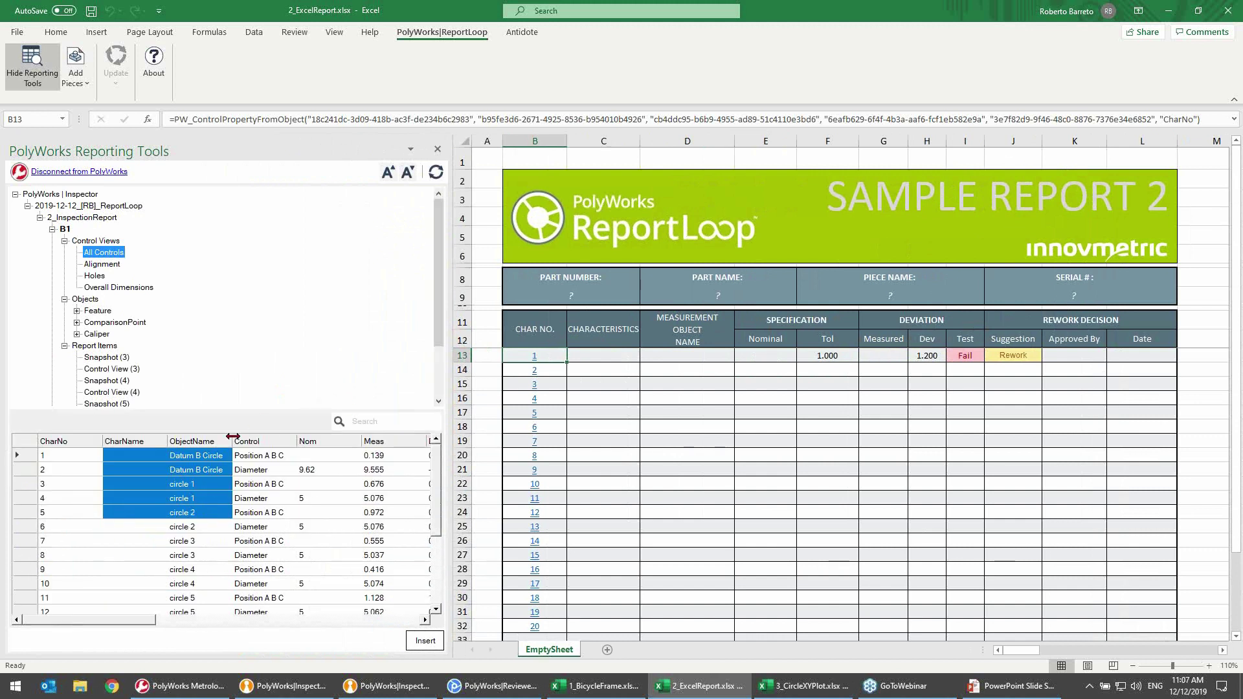
right_click(140, 443)
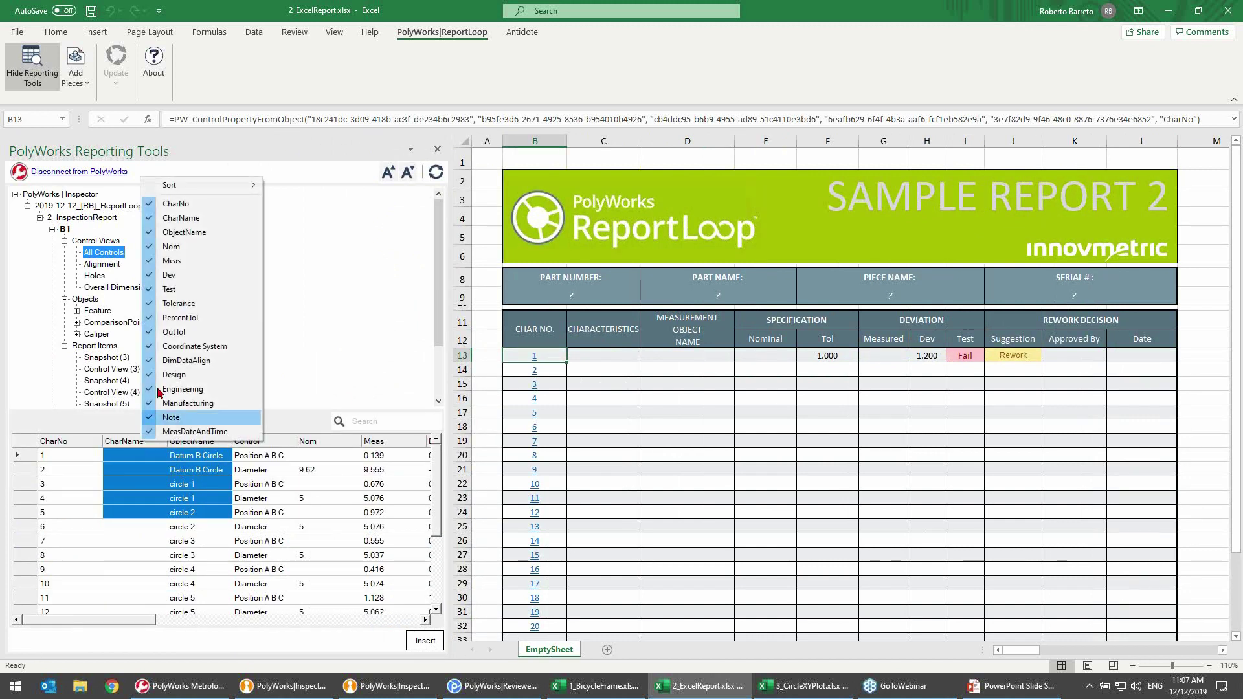
left_click(178, 219)
left_click(215, 484)
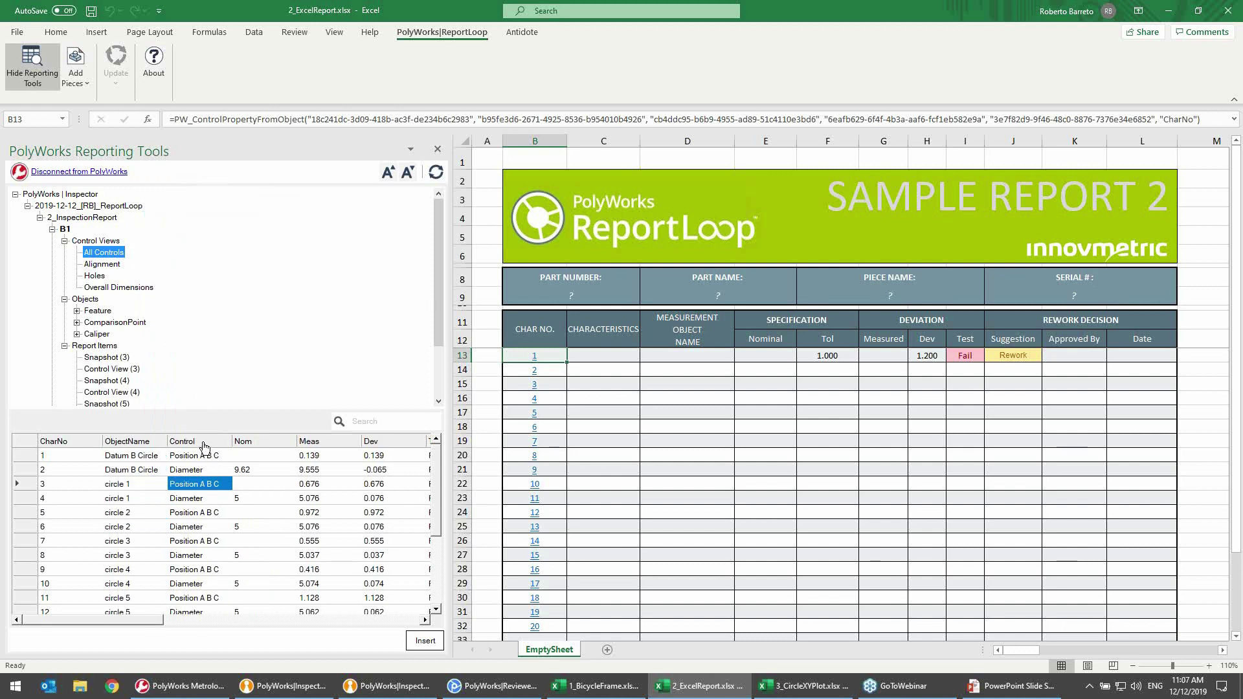
left_click_drag(204, 446, 123, 447)
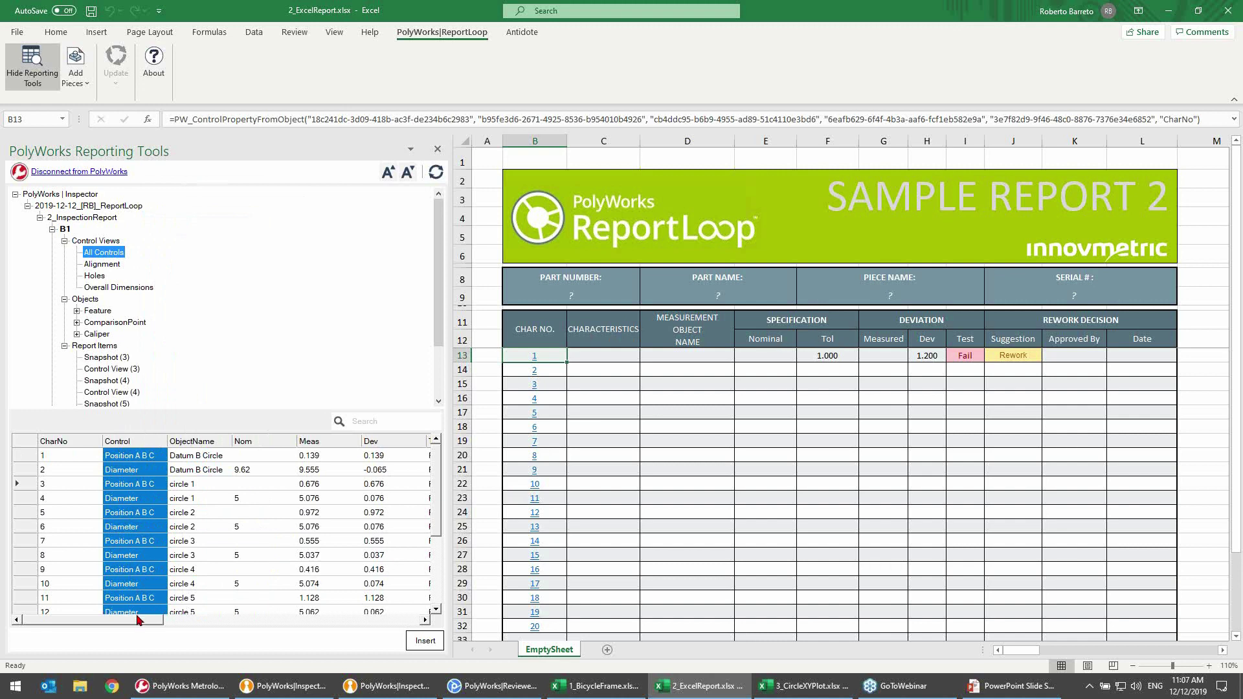
- Place the Tolerance column between Nom and Meas and select control rows down to 20
left_click_drag(140, 620, 192, 621)
left_click(378, 447)
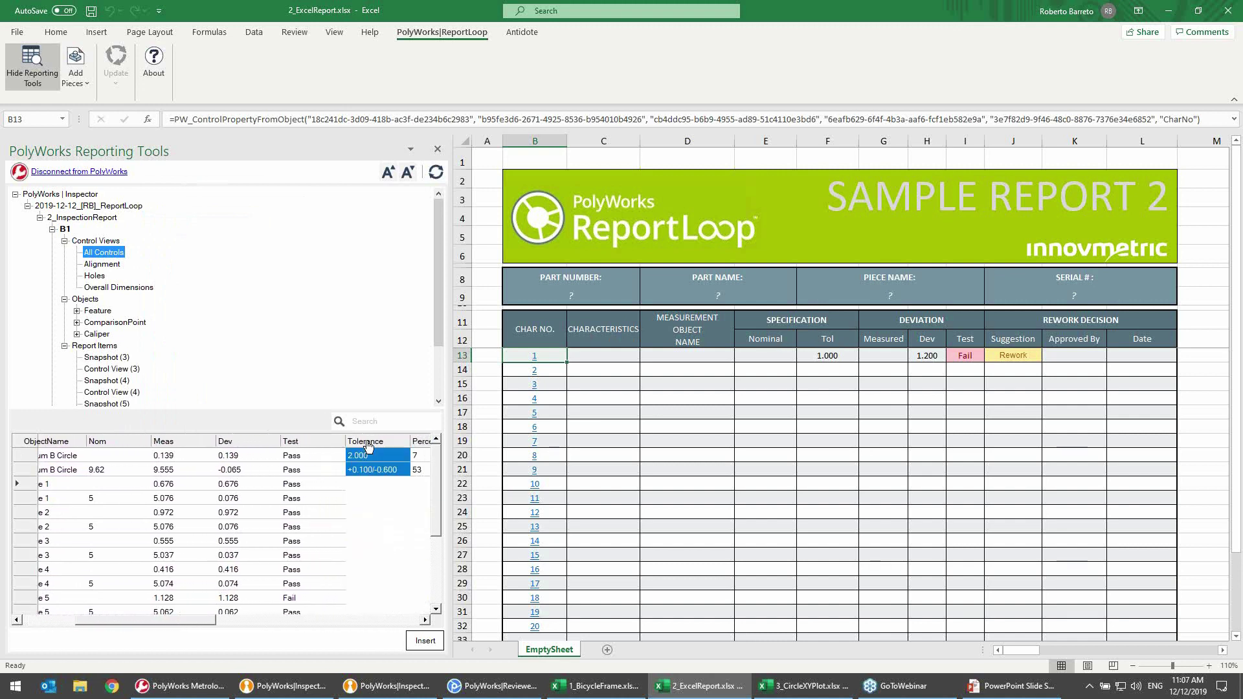
left_click_drag(379, 447, 175, 453)
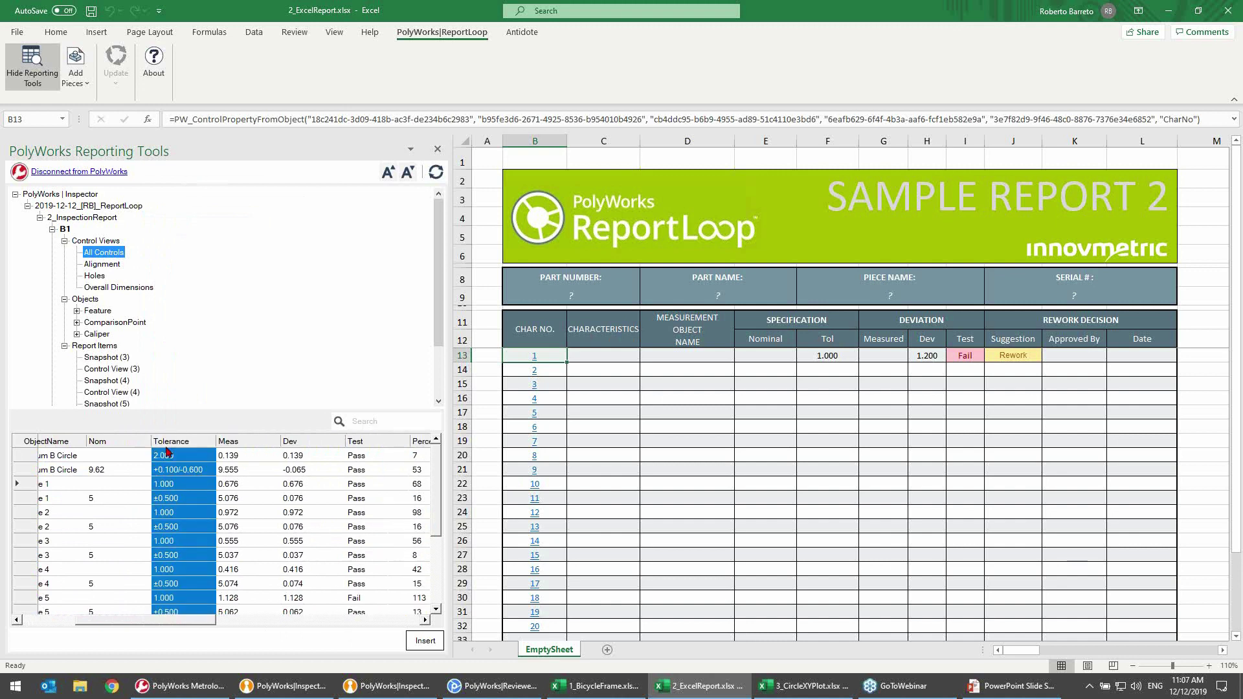
left_click(350, 466)
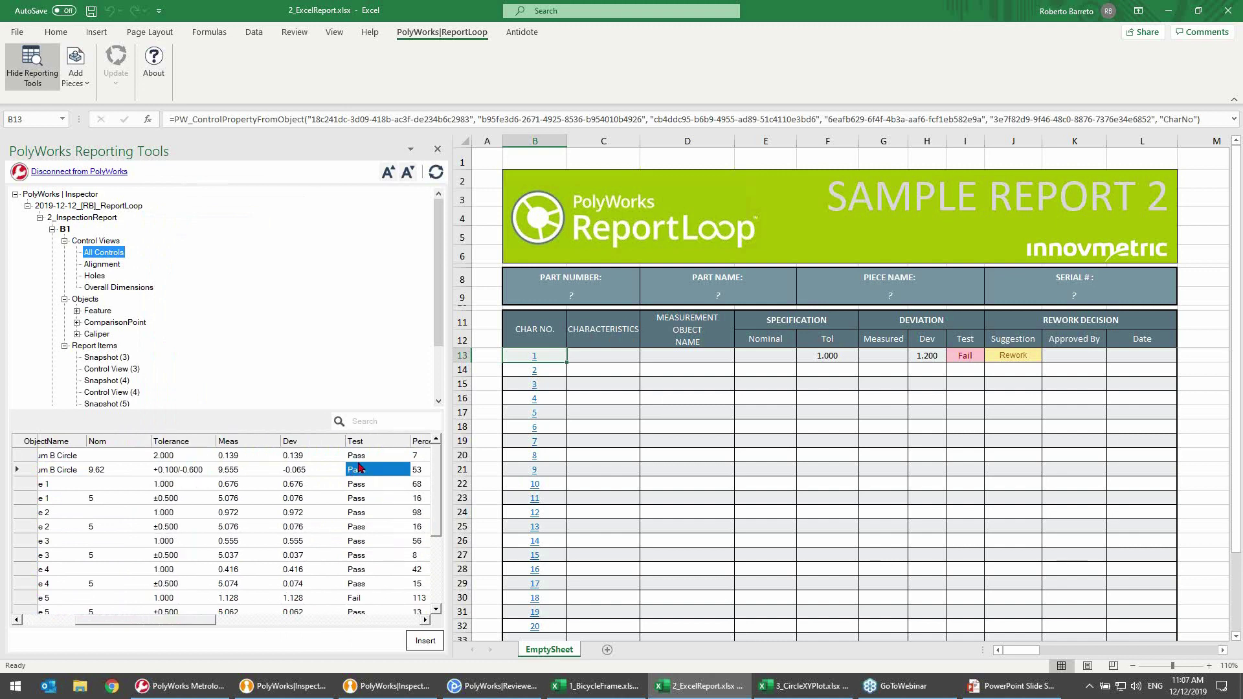
left_click_drag(188, 620, 123, 620)
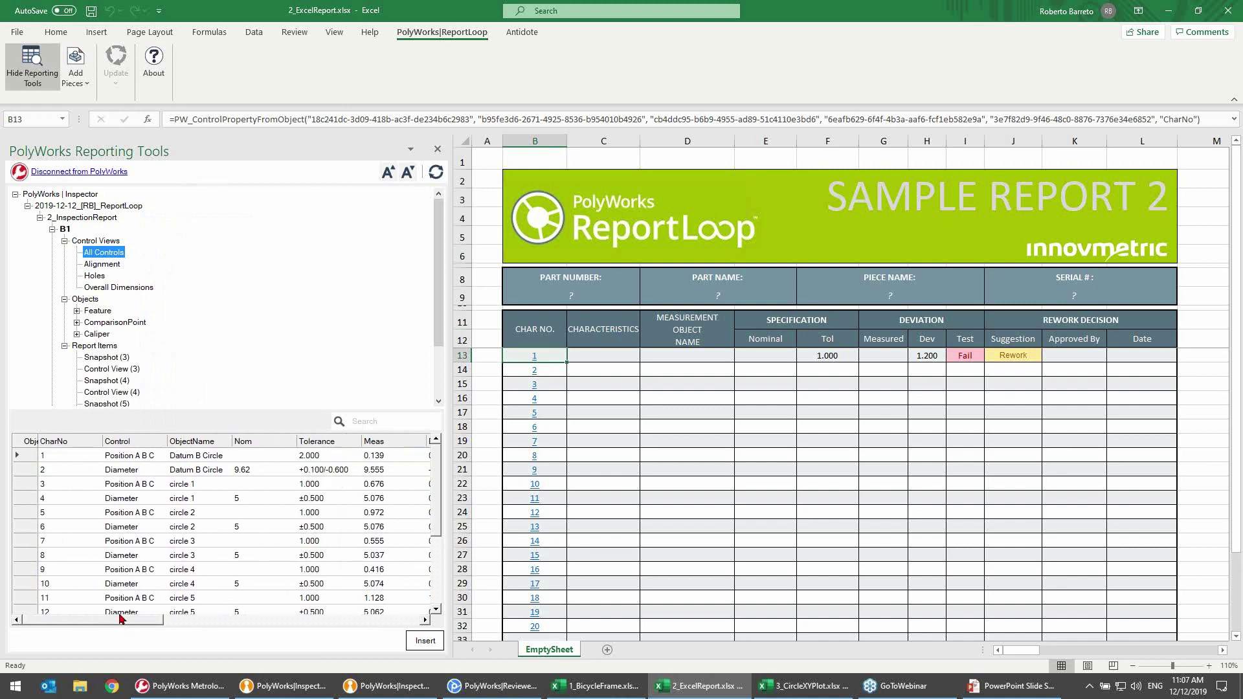
scroll(138, 570, "down", 3)
left_click(135, 598, "shift")
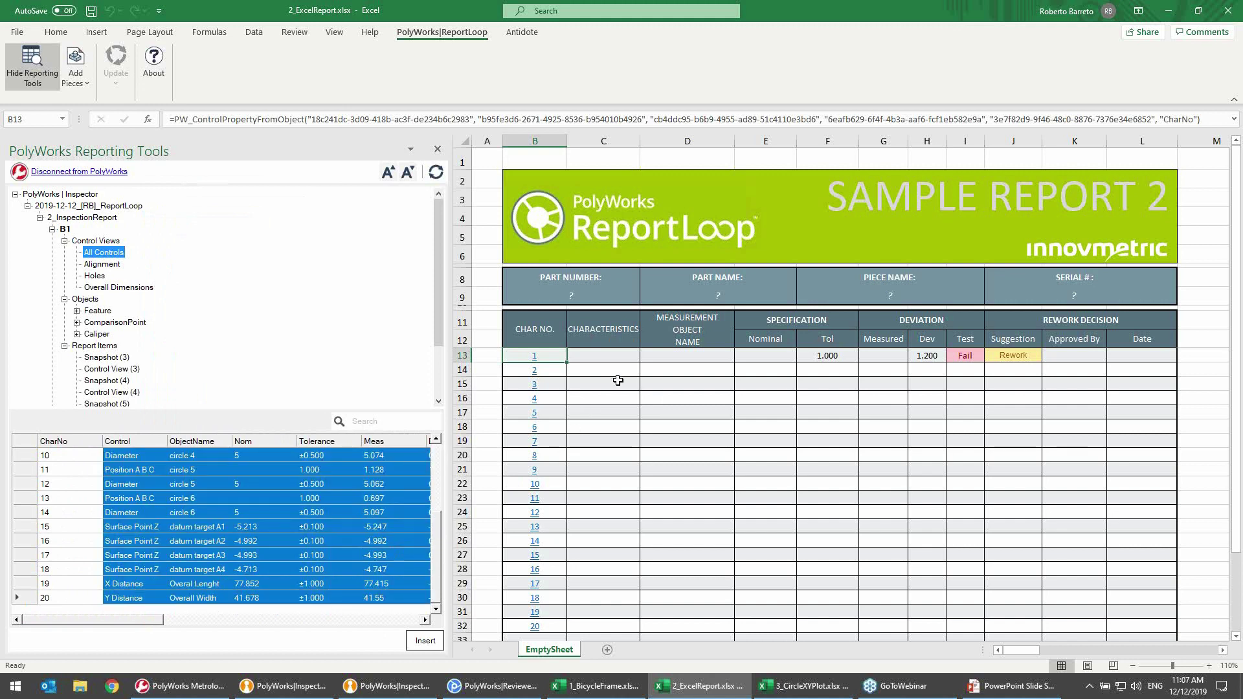
- Insert the selected B1 controls into the report table at C13 and check the Rework formula in J23
left_click(624, 357)
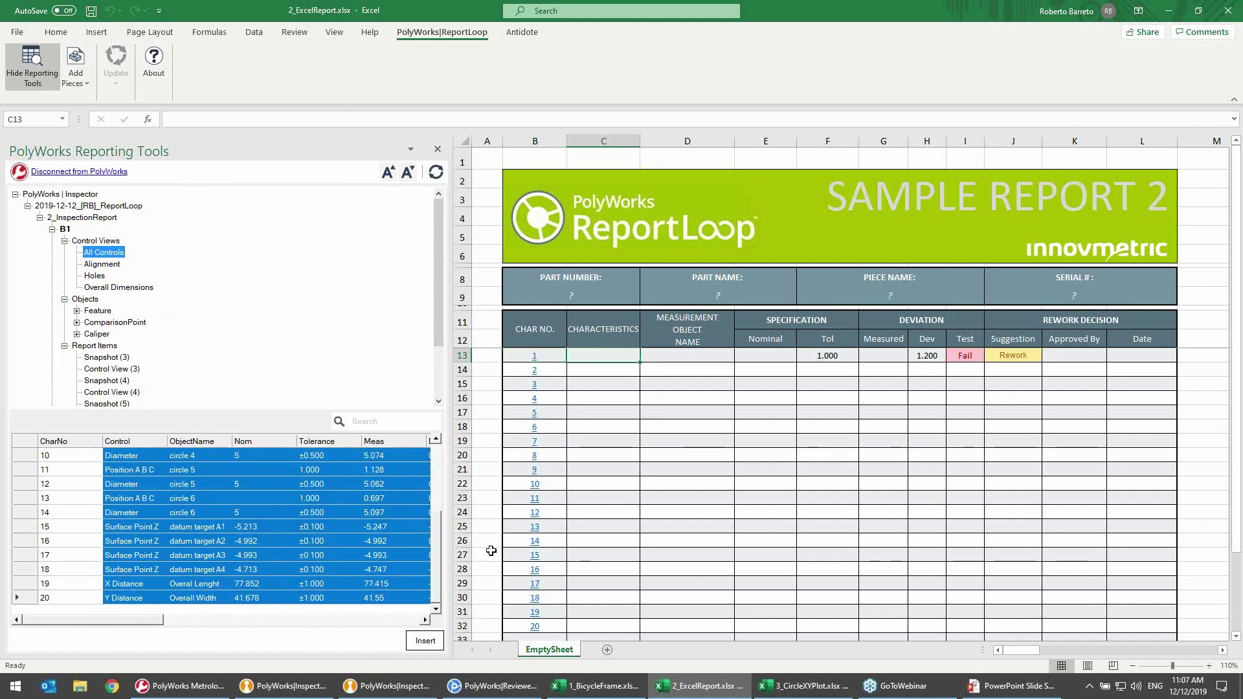
left_click(435, 641)
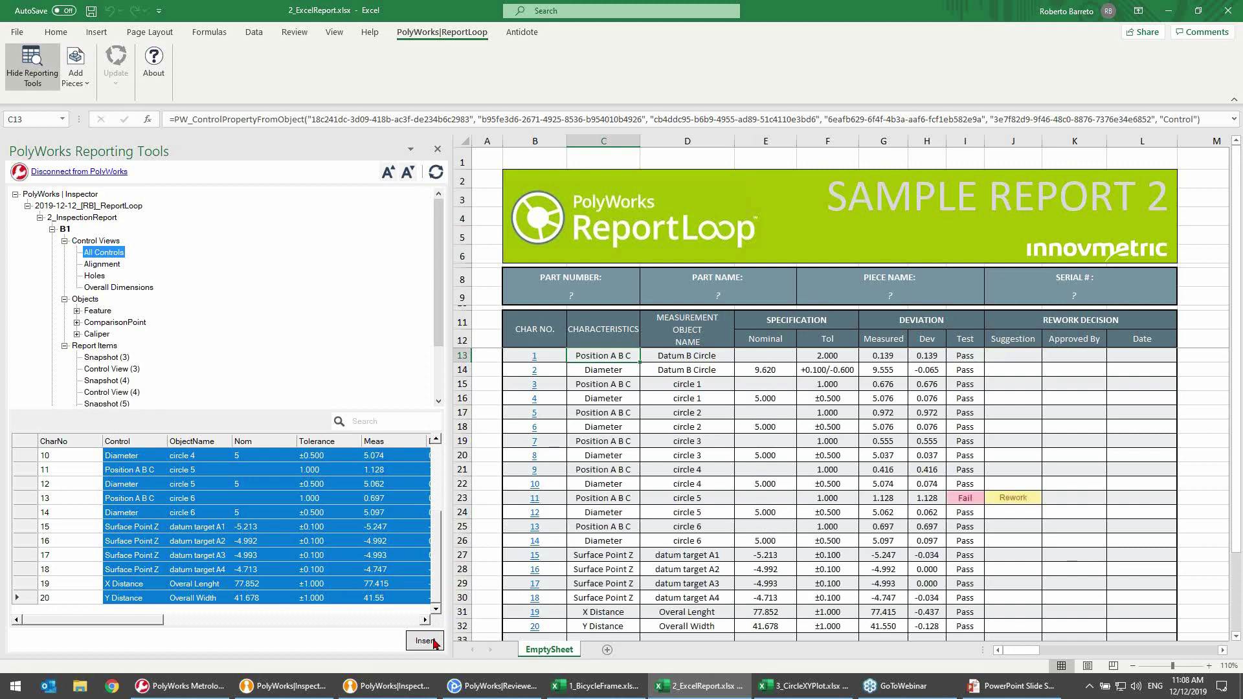
left_click(1021, 499)
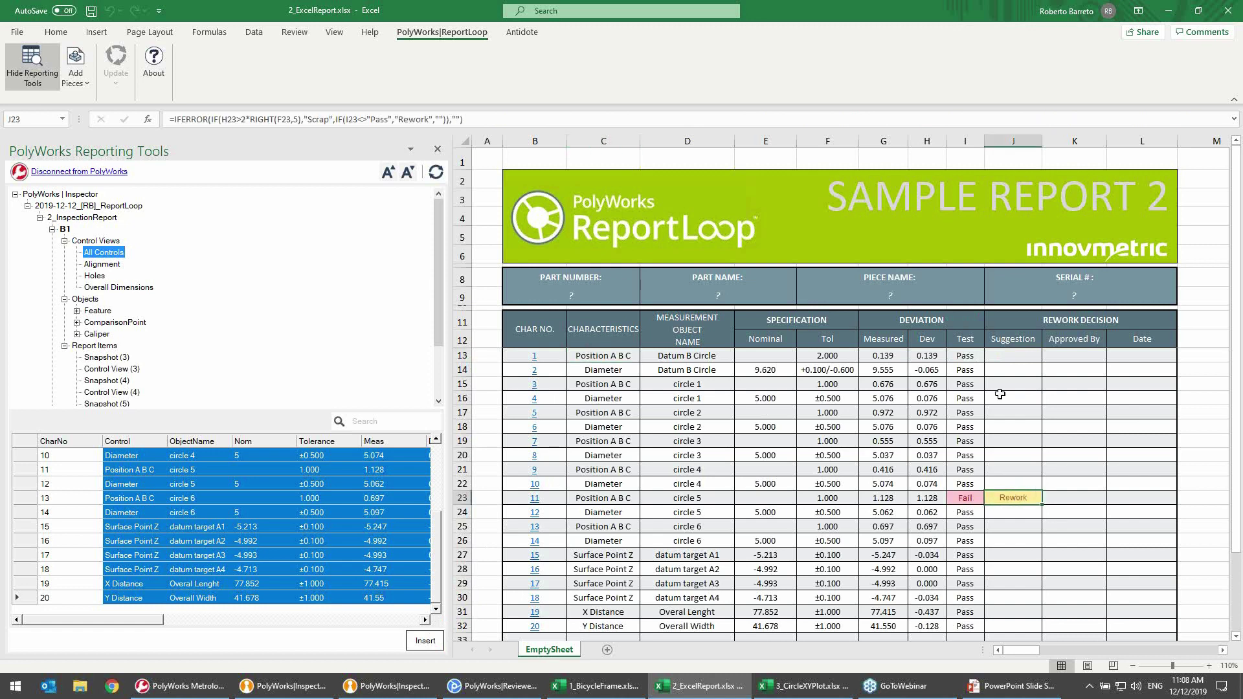
- Link piece name B1 into cell F9, check the H15 deviation formula, and collapse piece B1
left_click(904, 298)
left_click(65, 230)
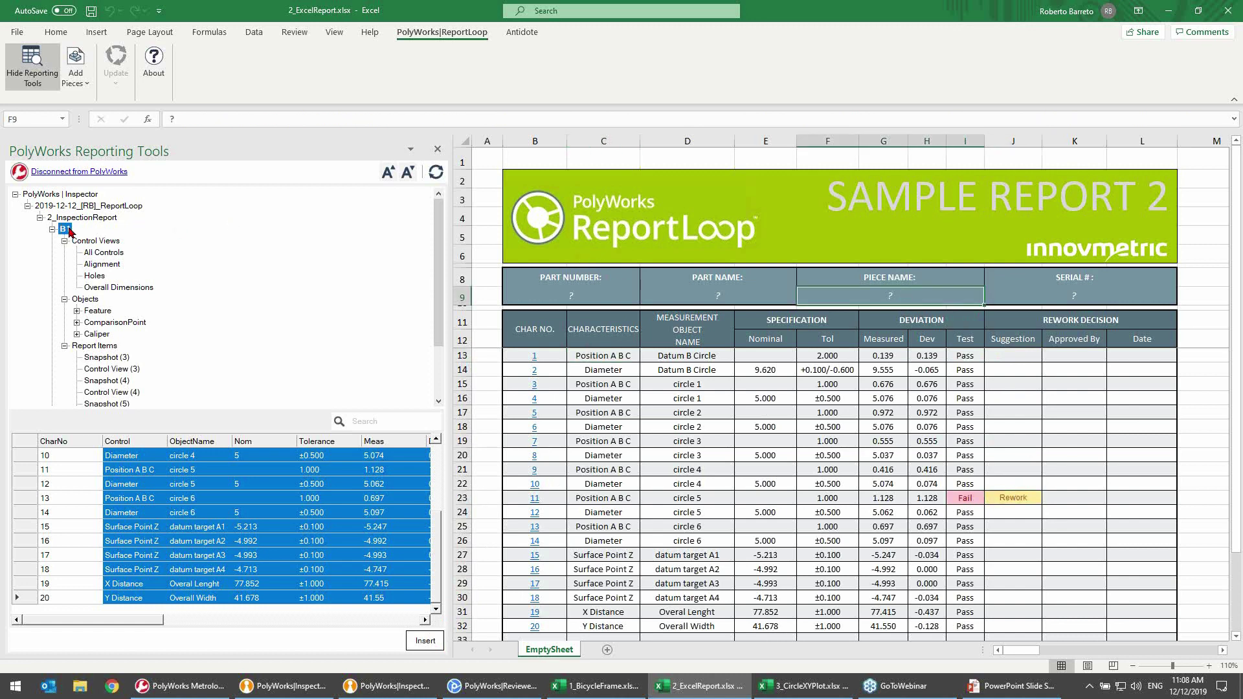
left_click(425, 641)
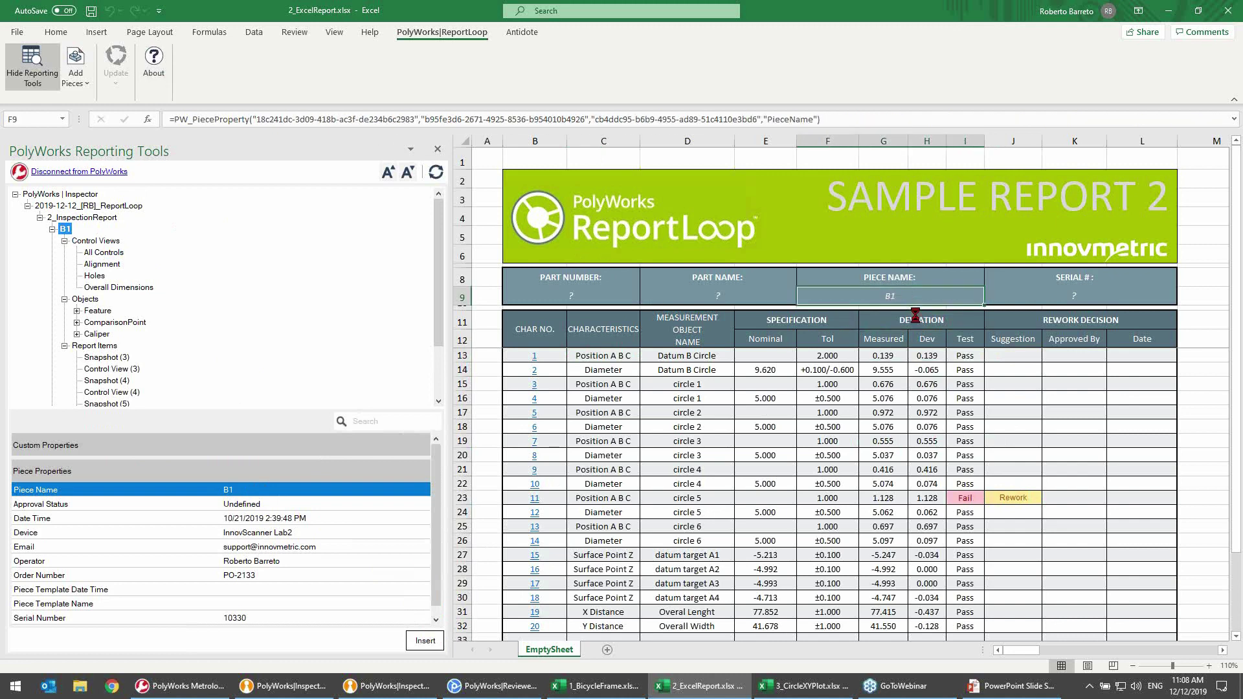
left_click(913, 386)
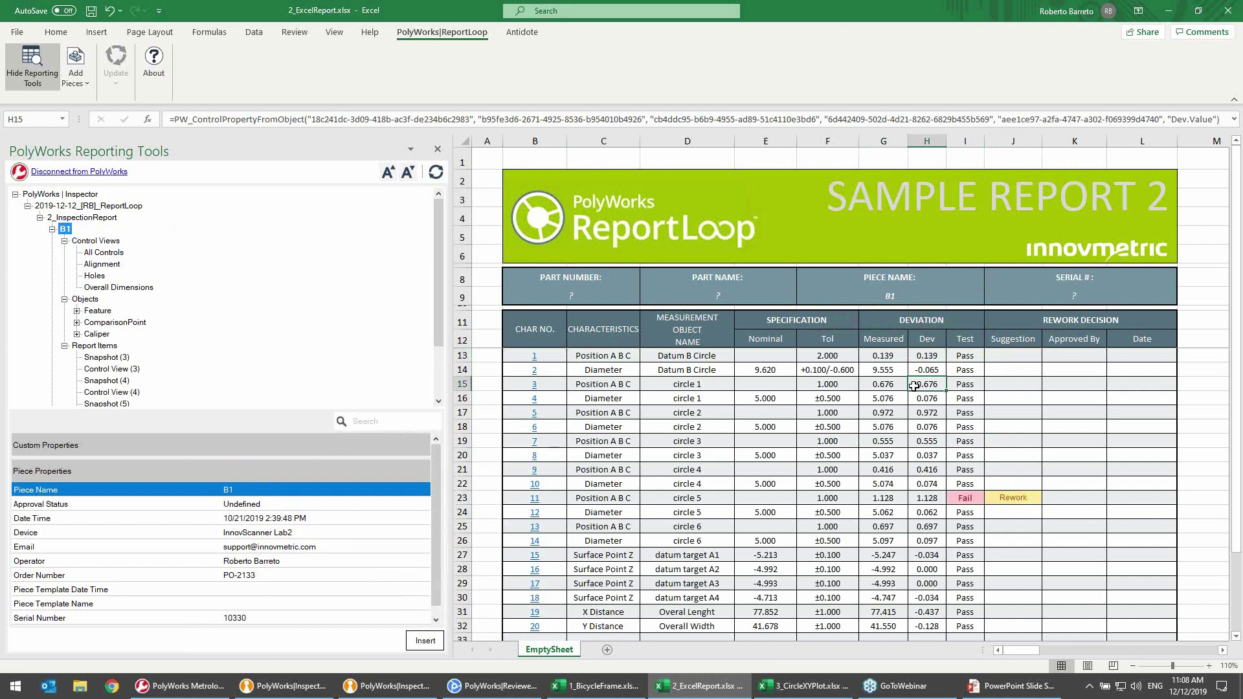
left_click(53, 229)
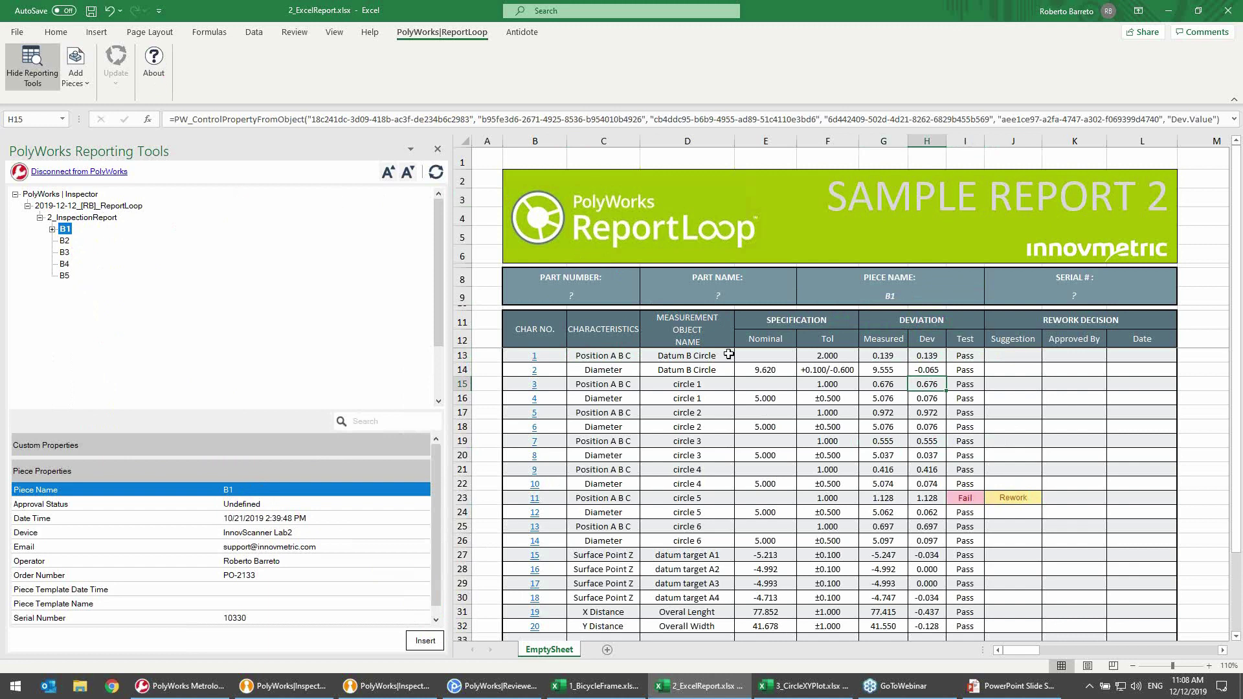
- Generate one report sheet each for pieces B2, B3 and B4, excluding B5
left_click(83, 67)
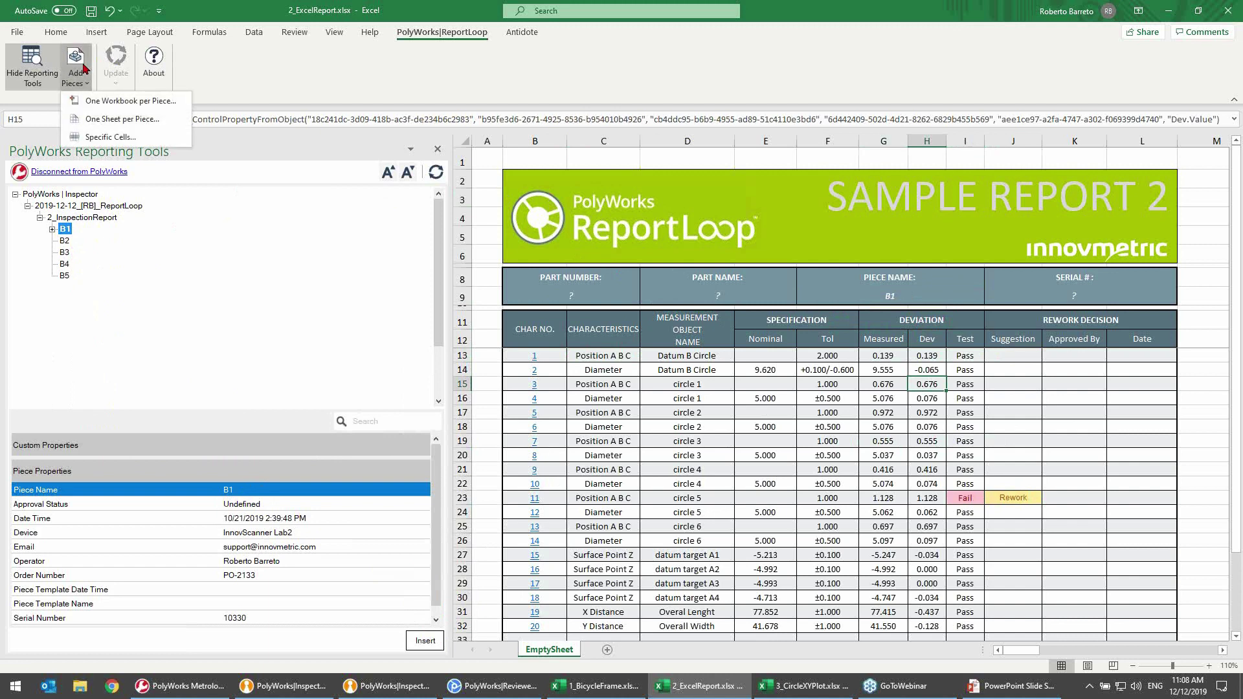
left_click(174, 121)
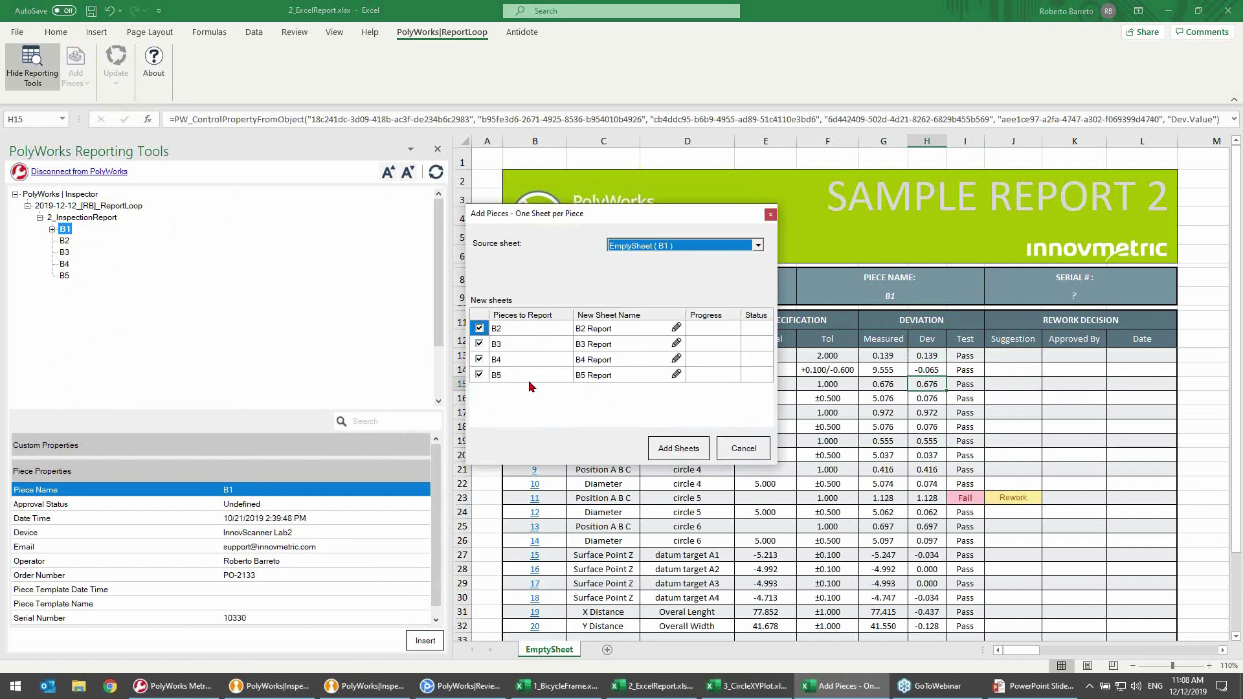
left_click(479, 376)
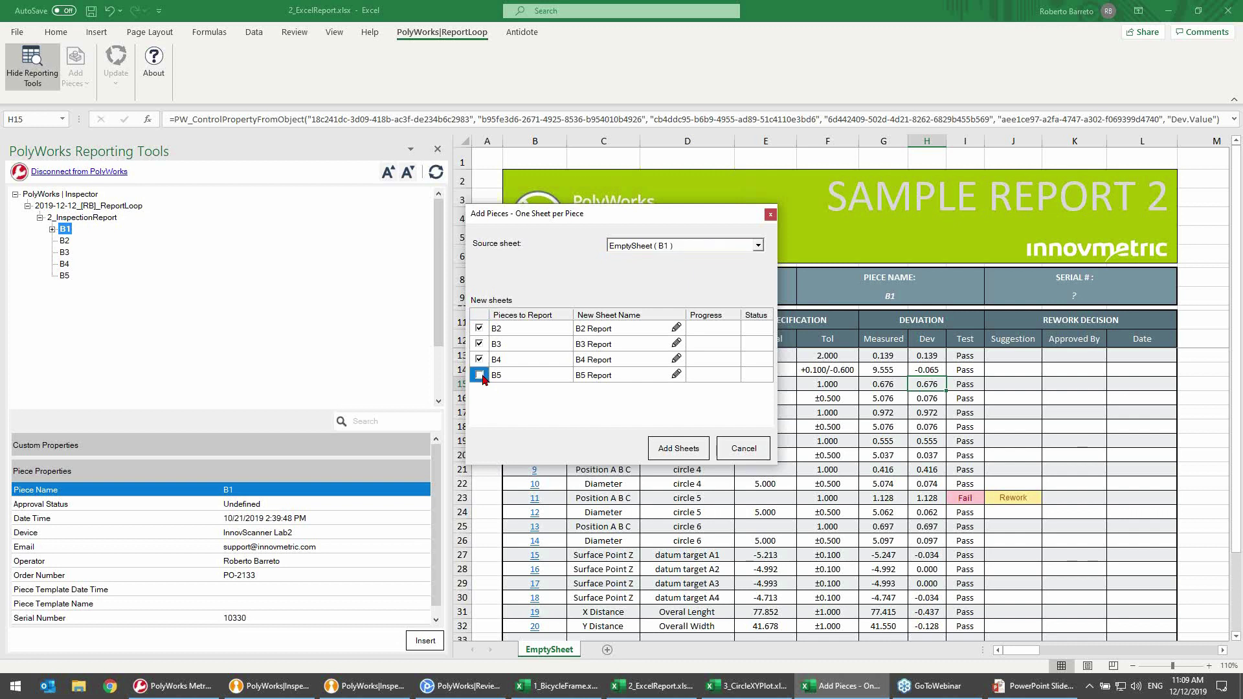
left_click(666, 447)
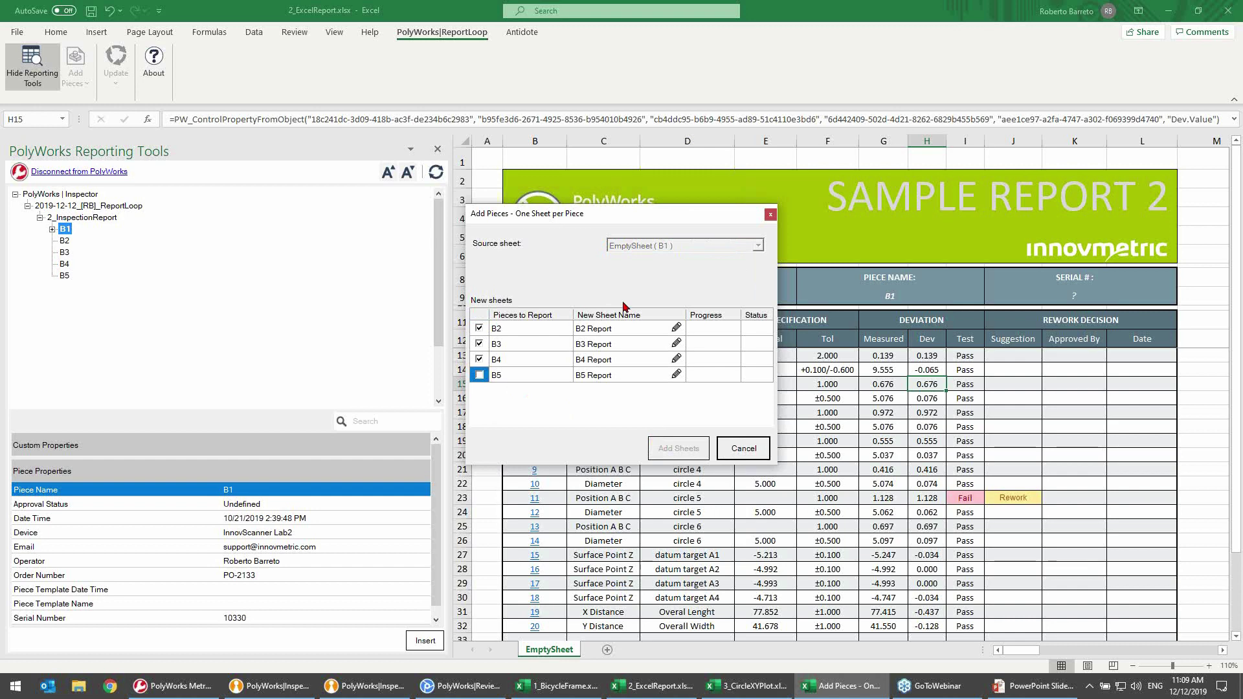
left_click_drag(602, 215, 306, 176)
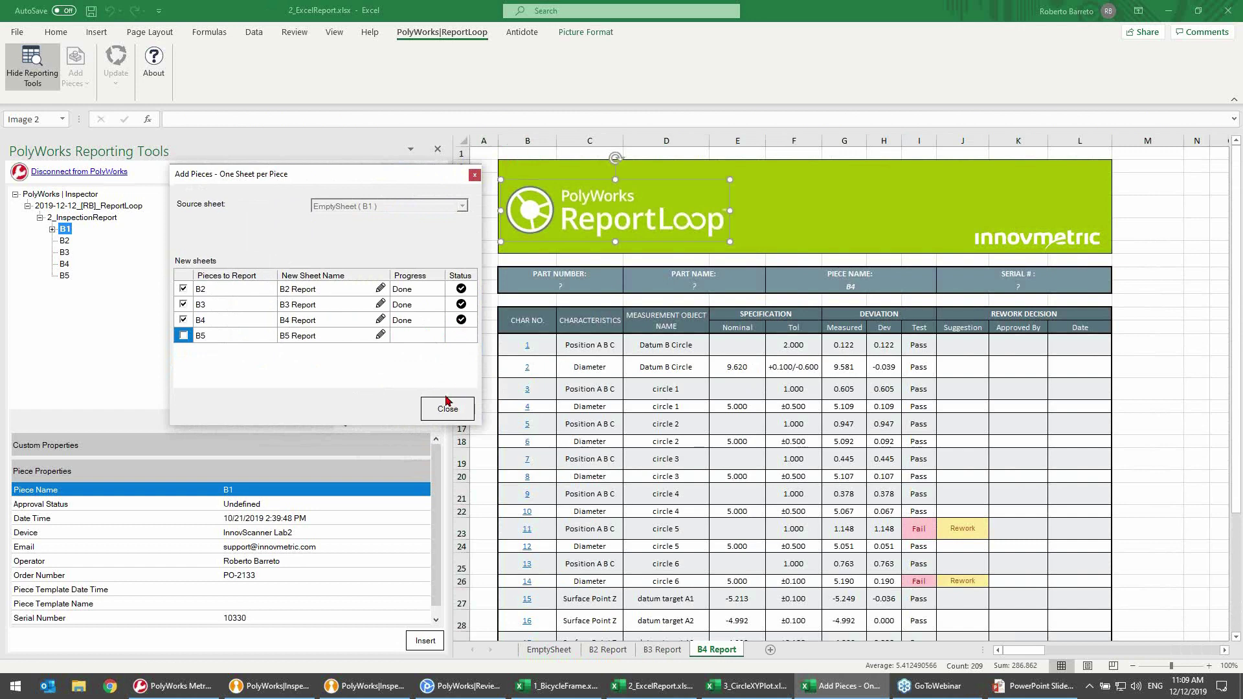
- Close the Add Pieces window and inspect the F9 piece name and J23 Rework formulas on B4 Report
left_click(453, 407)
scroll(953, 476, "down", 1)
scroll(954, 476, "down", 1)
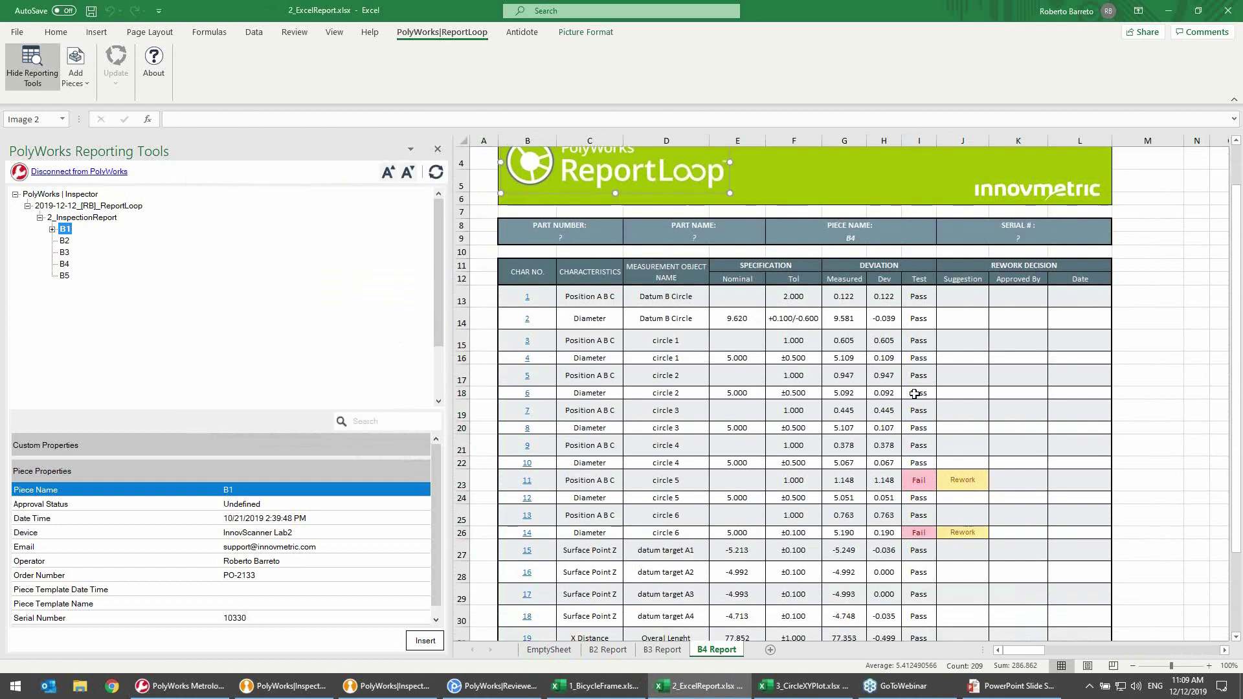
left_click(868, 240)
scroll(967, 368, "down", 2)
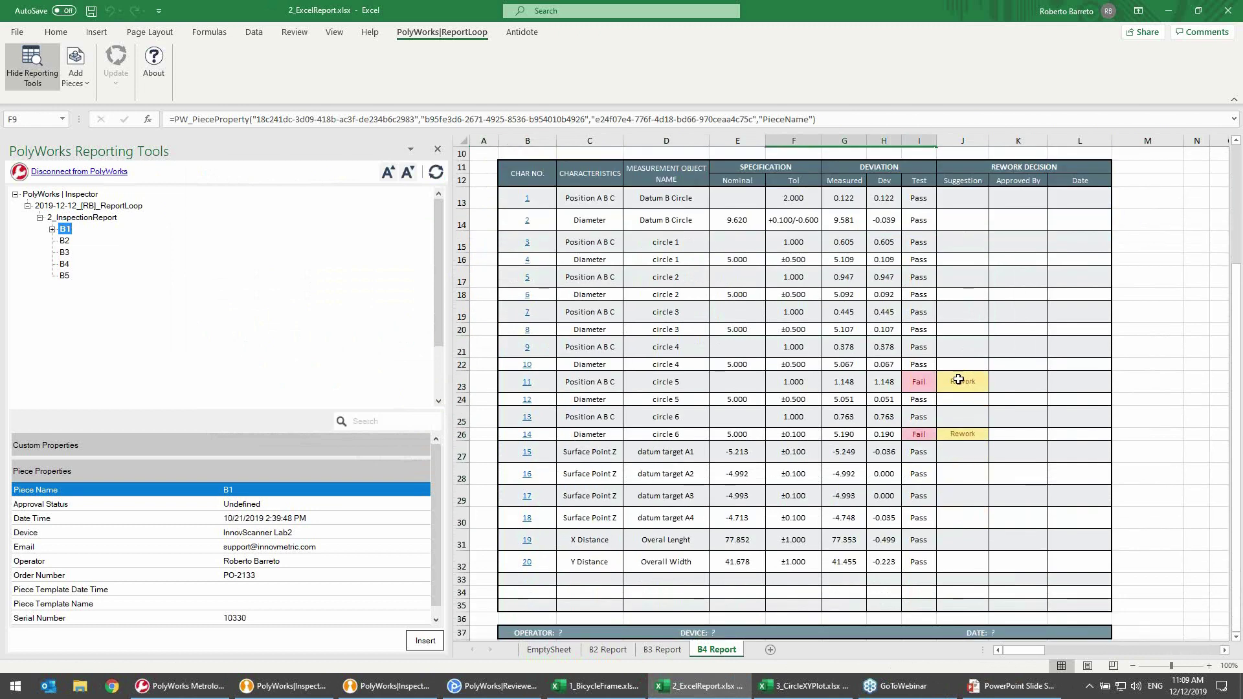
left_click(963, 381)
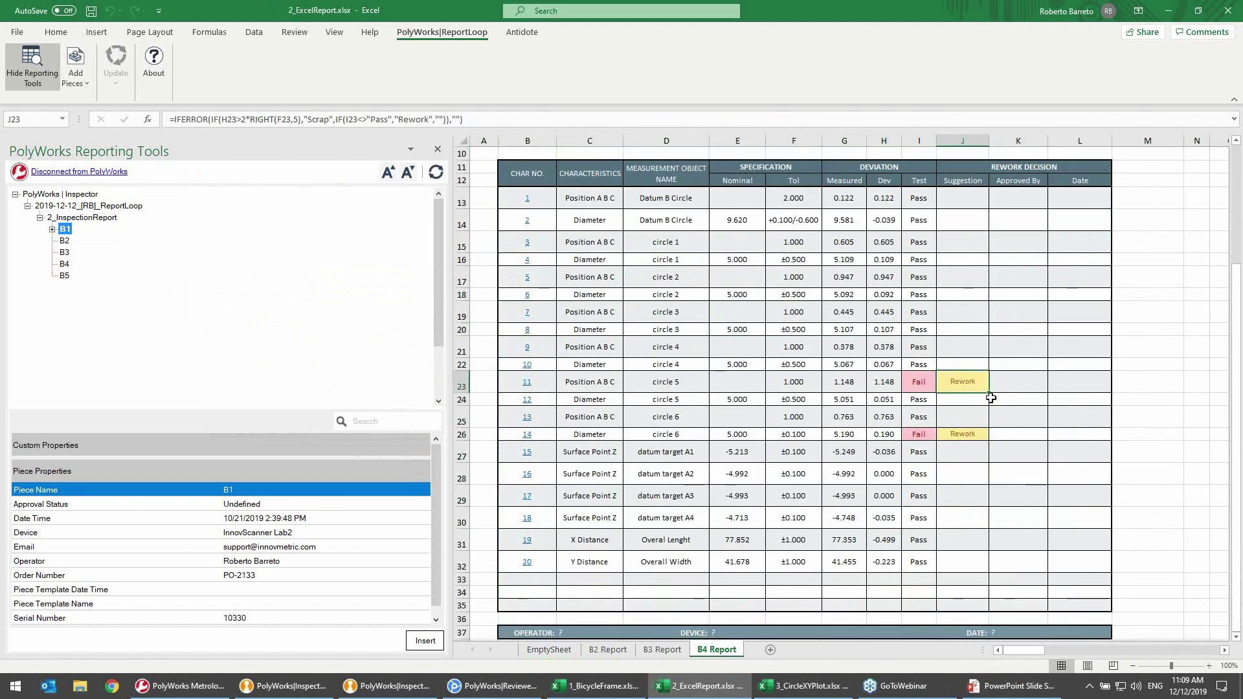
scroll(992, 398, "up", 1)
scroll(990, 398, "up", 2)
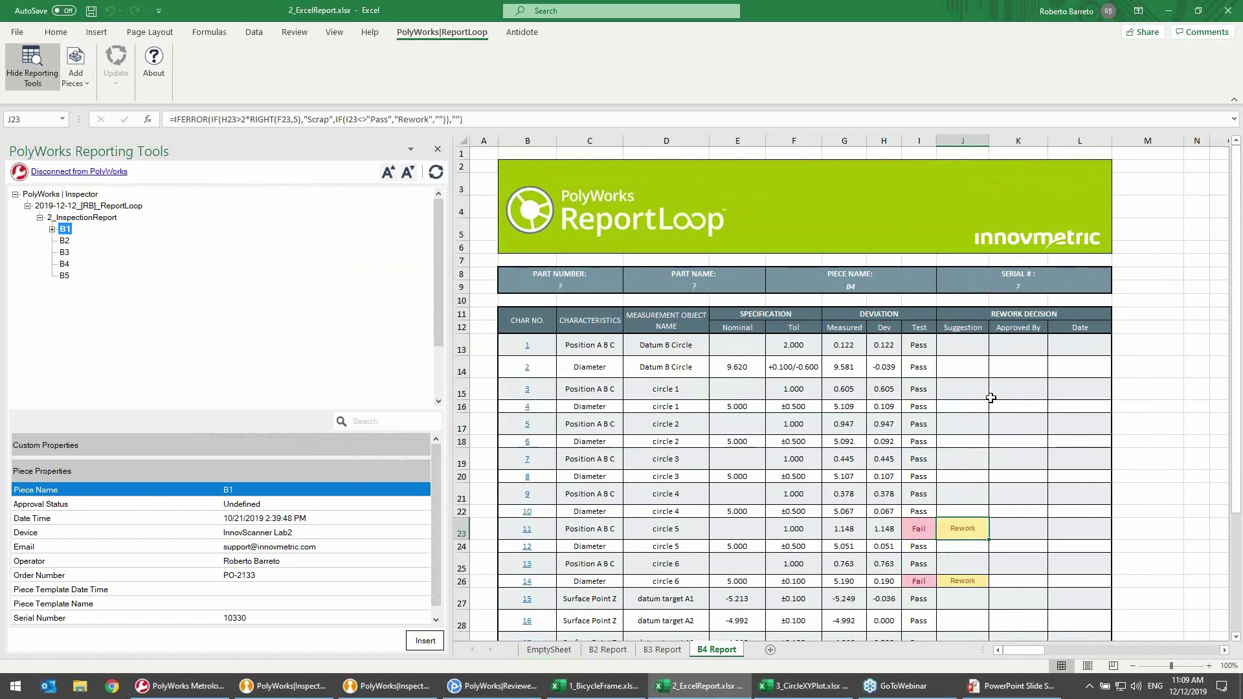
- Show the SPC trend chart of Right hole 8's position in PolyWorks|Reviewer, then return to Excel
left_click(492, 686)
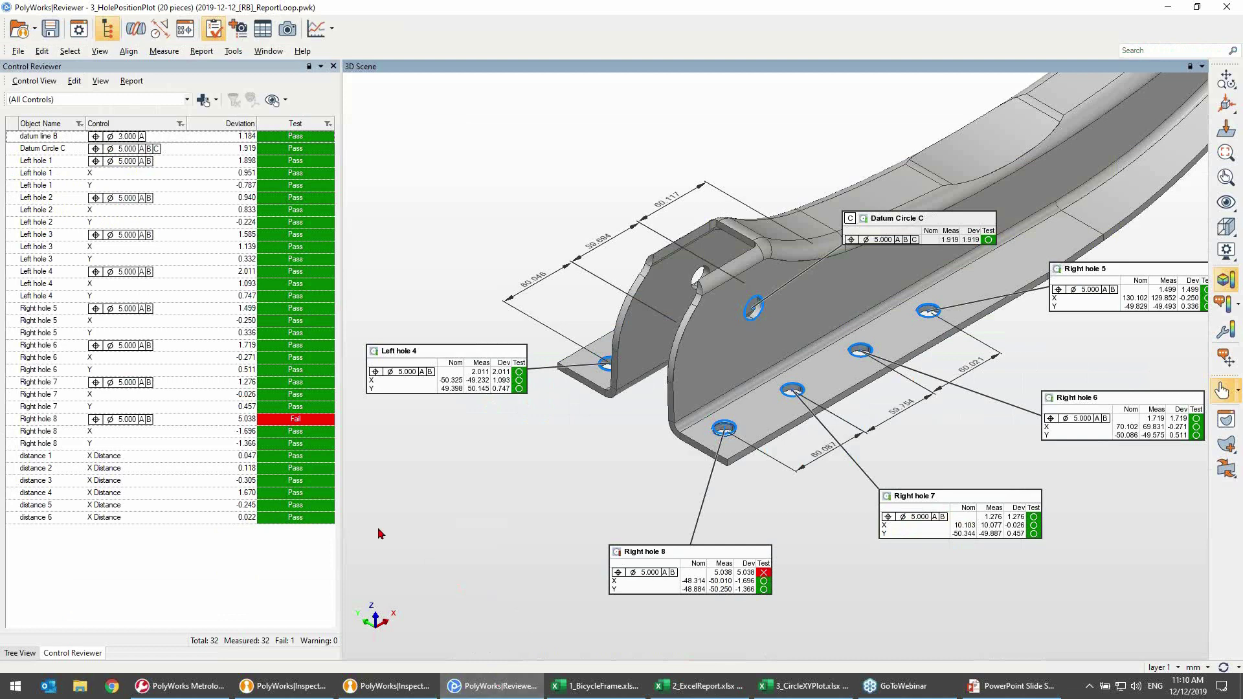
left_click(226, 419)
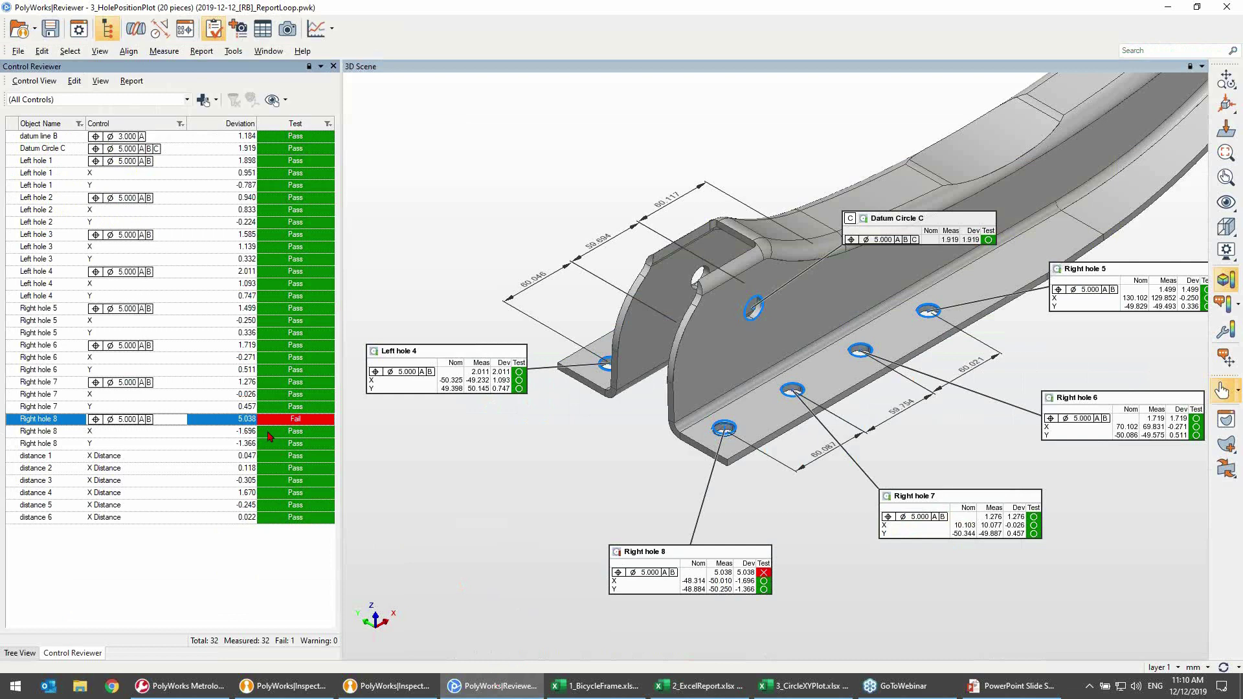
left_click(674, 568)
left_click(316, 28)
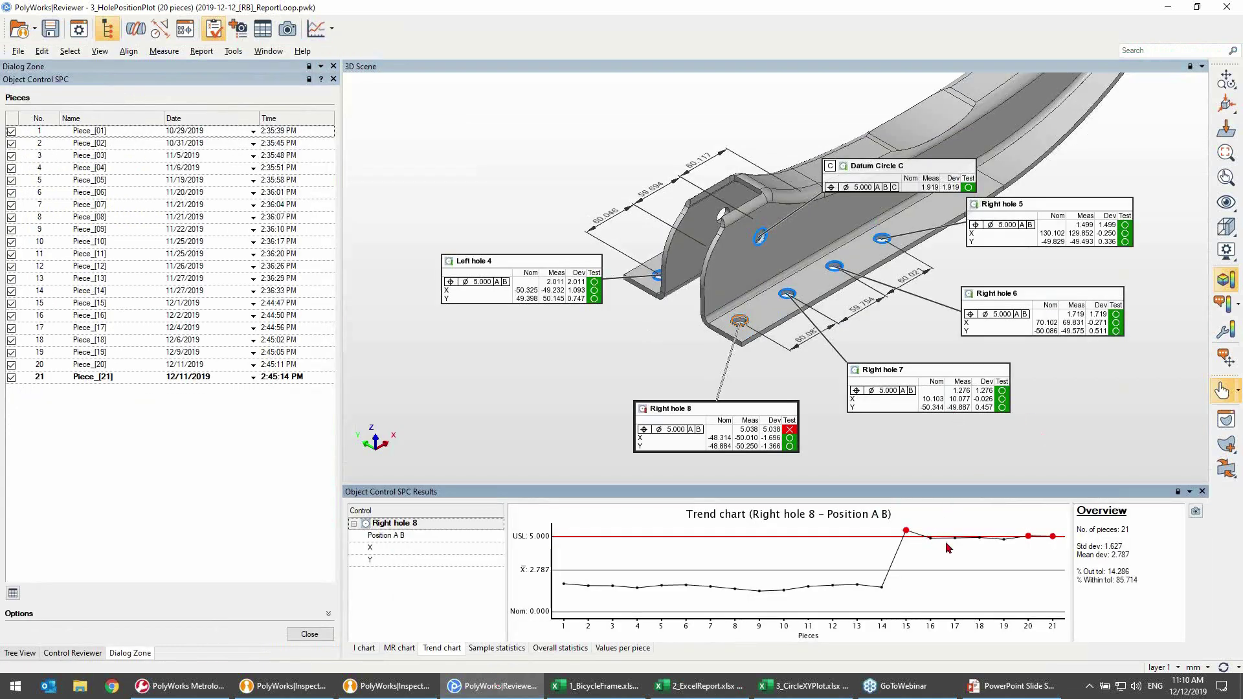
mouse_move(981, 549)
left_click(791, 693)
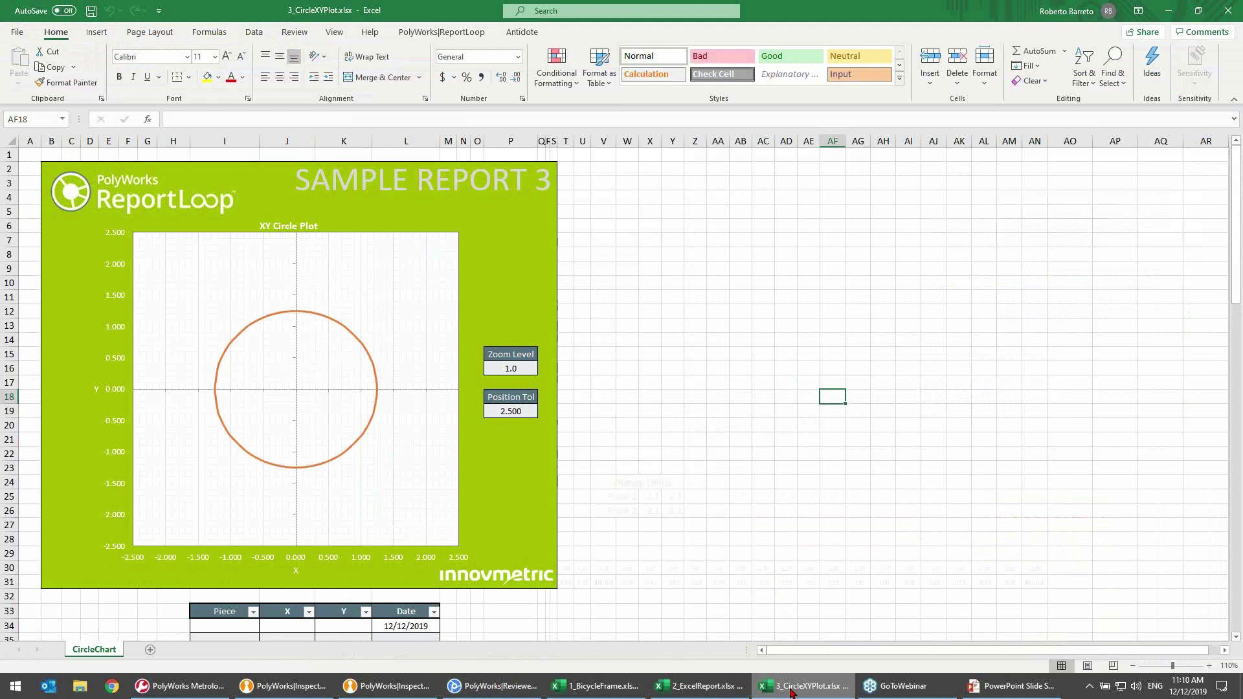
- Connect the workbook's Reporting Tools to the HolePositionPlot PolyWorks project
left_click(435, 33)
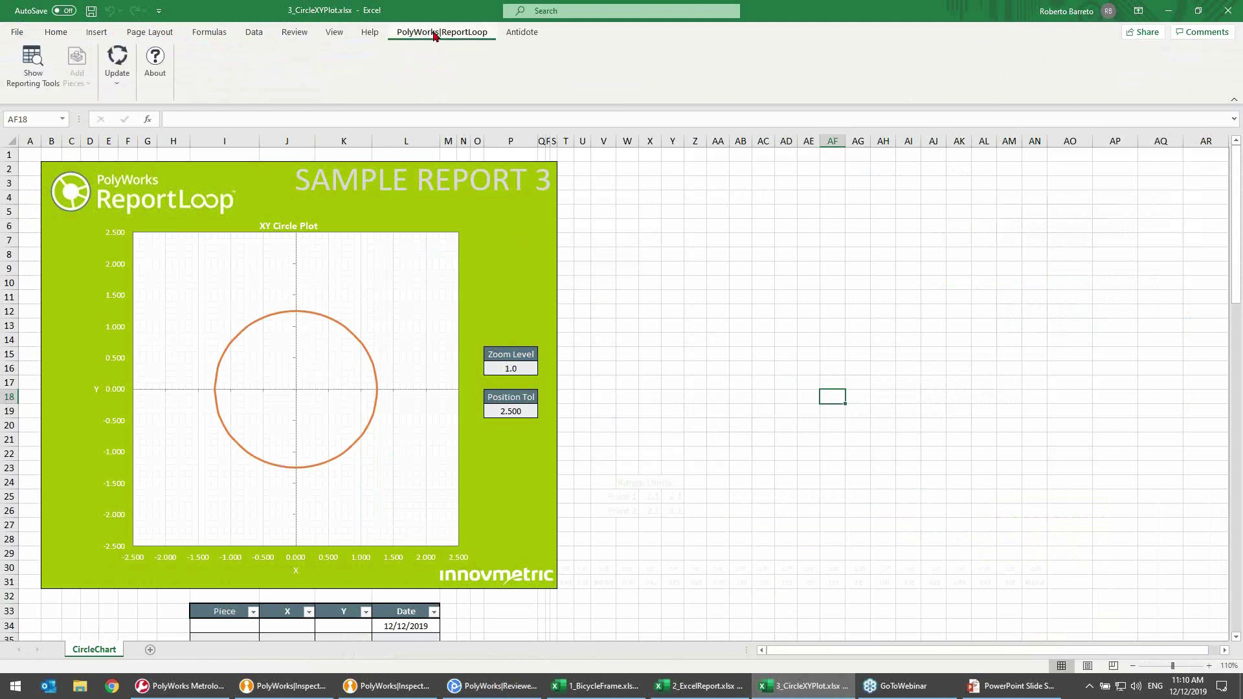
left_click(32, 65)
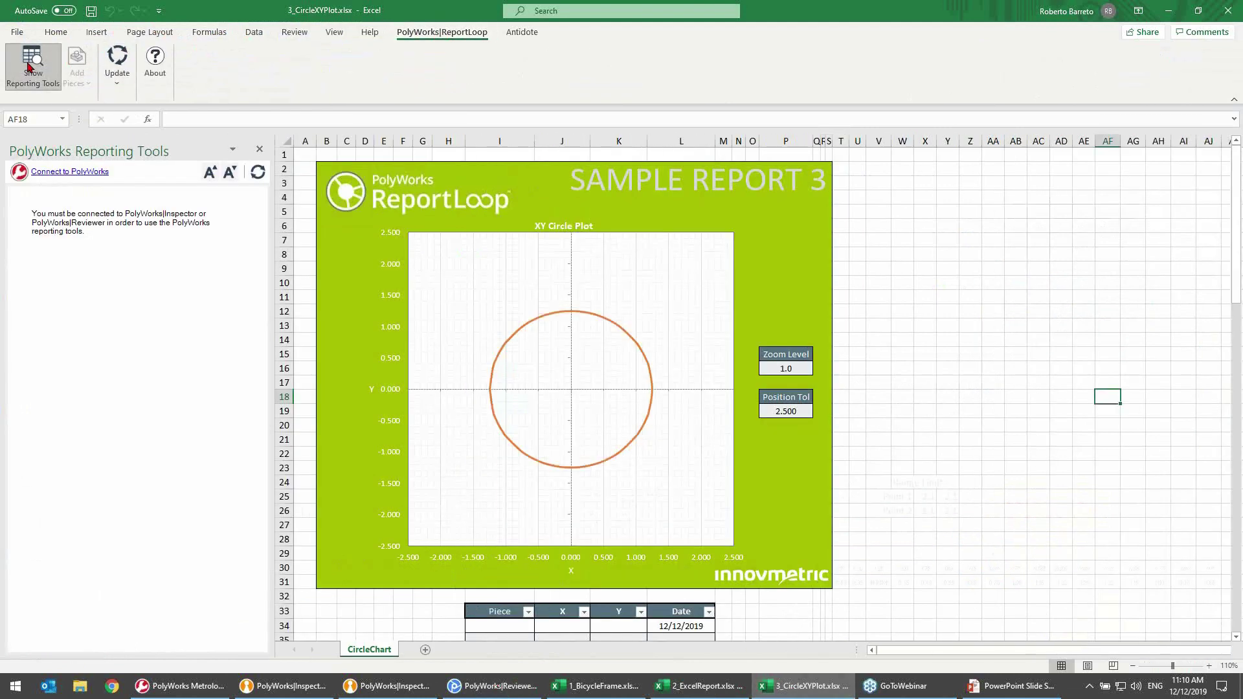
left_click(72, 171)
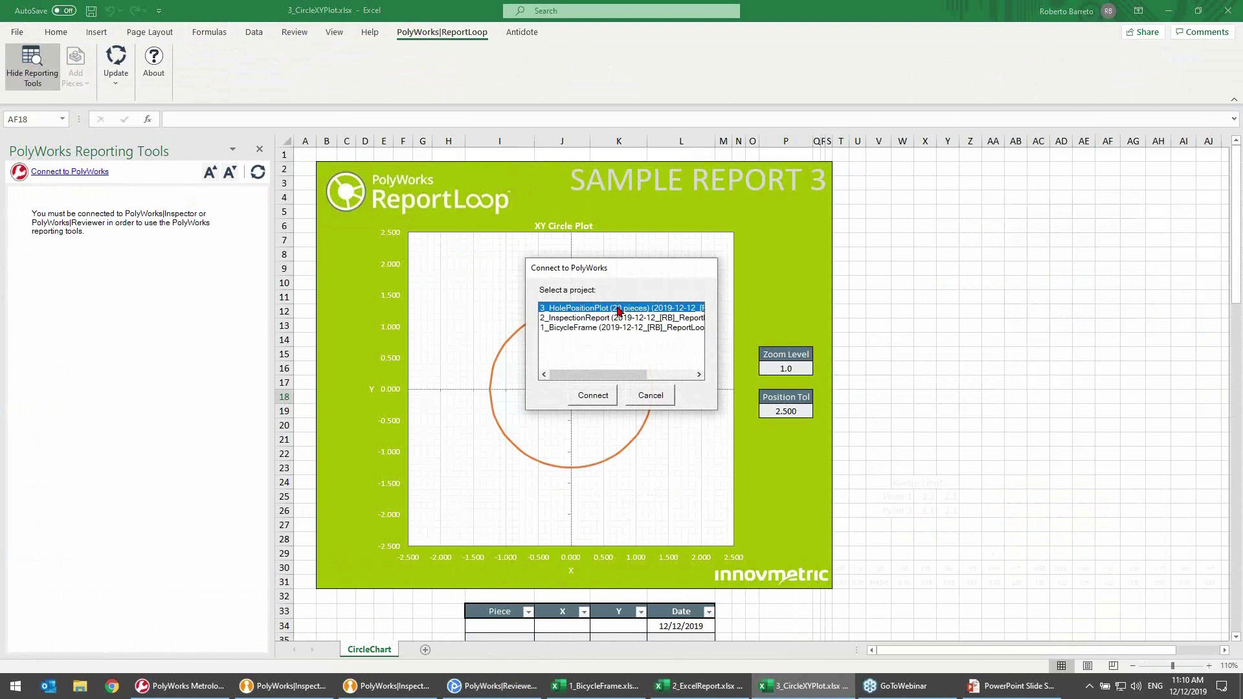
double_click(618, 311)
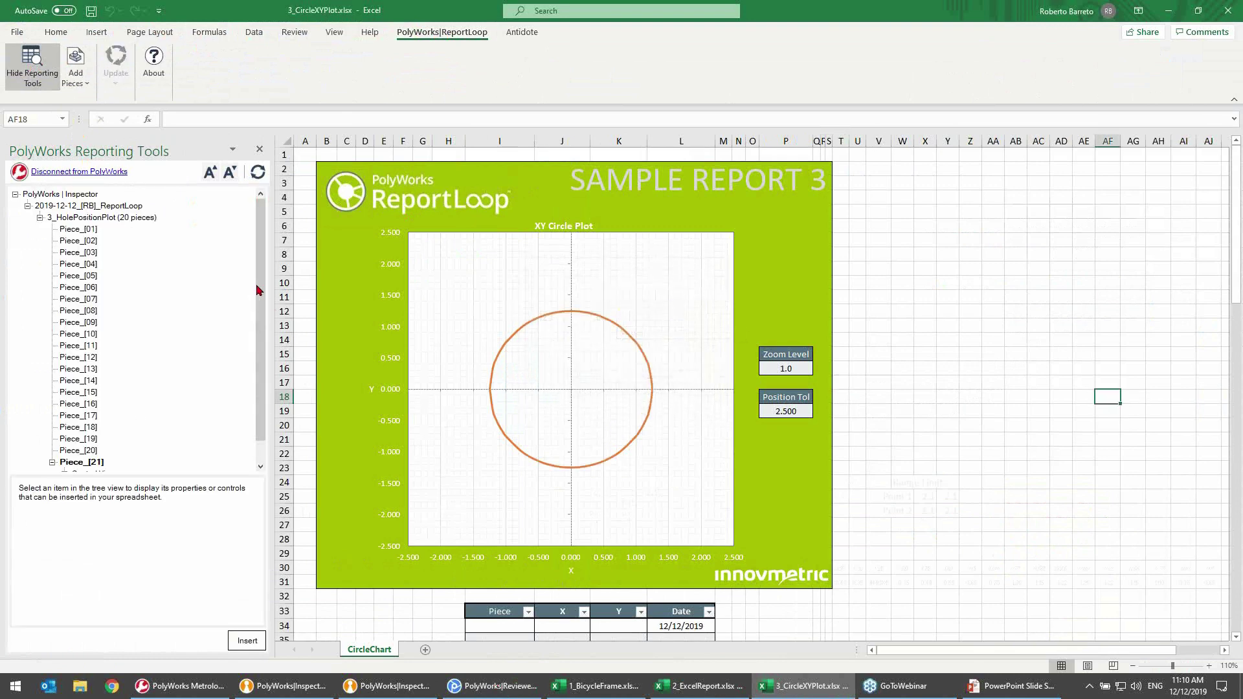
scroll(868, 452, "down", 2)
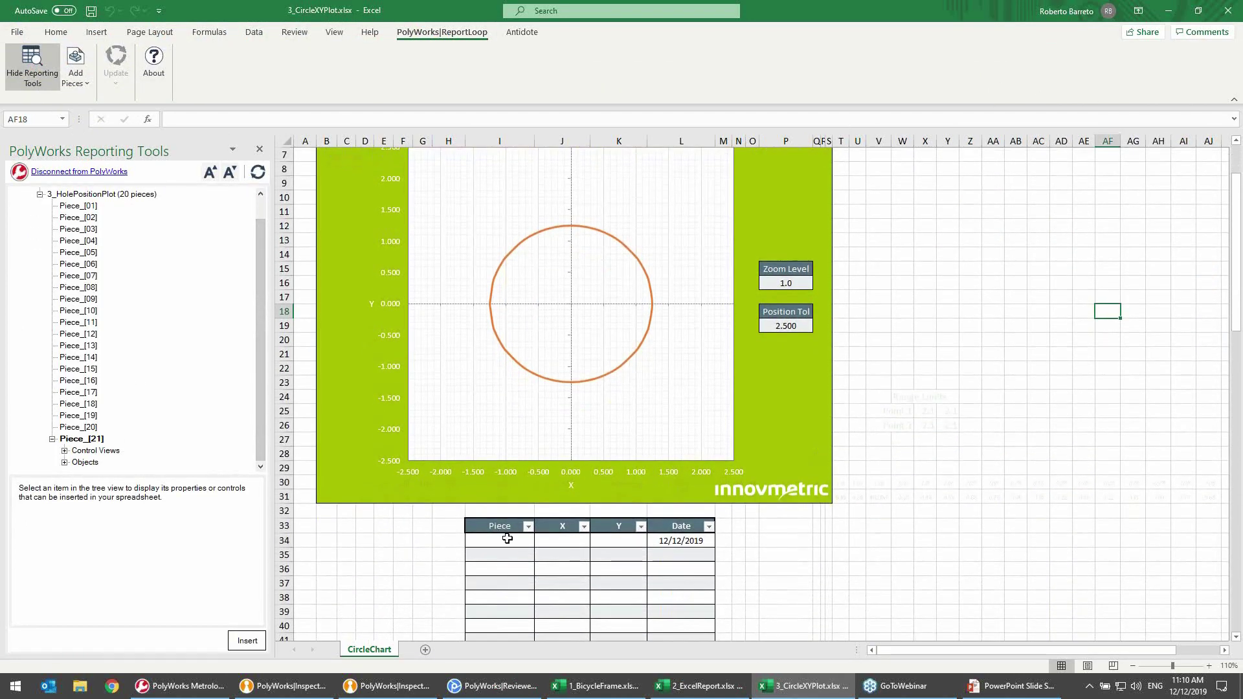
- Link Piece_[21]'s name into I34 and its date 12/11/2019 into L34
left_click(507, 539)
left_click(83, 439)
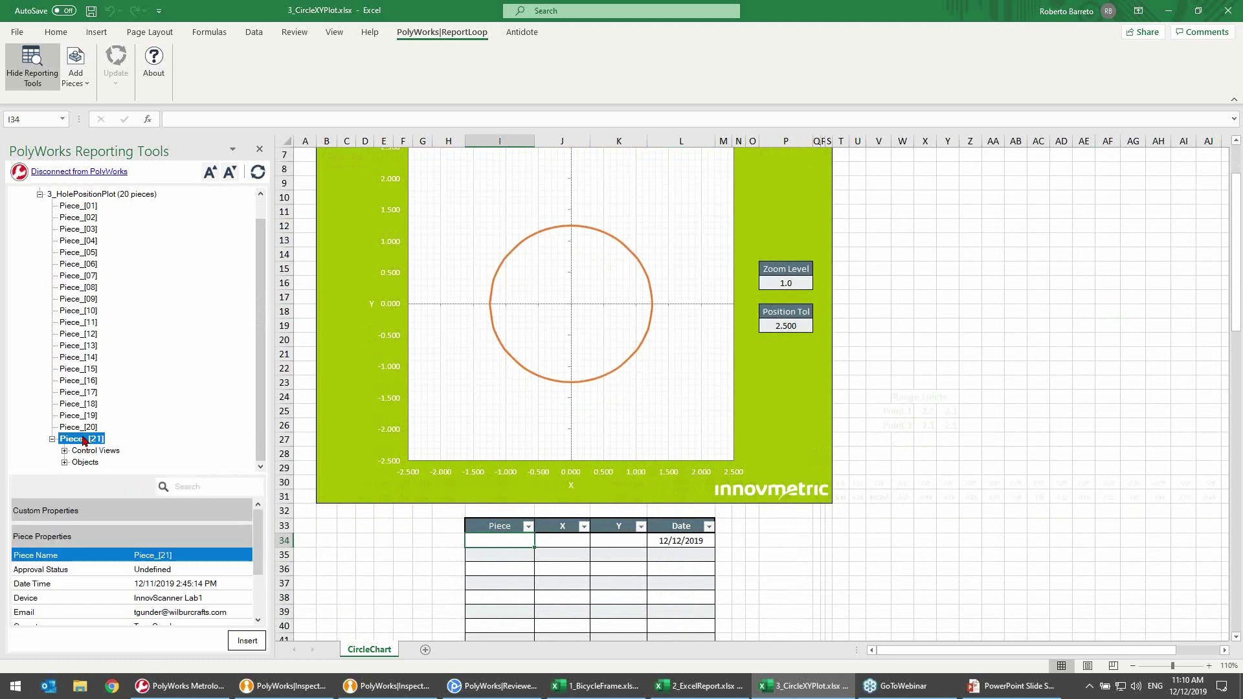
left_click(245, 640)
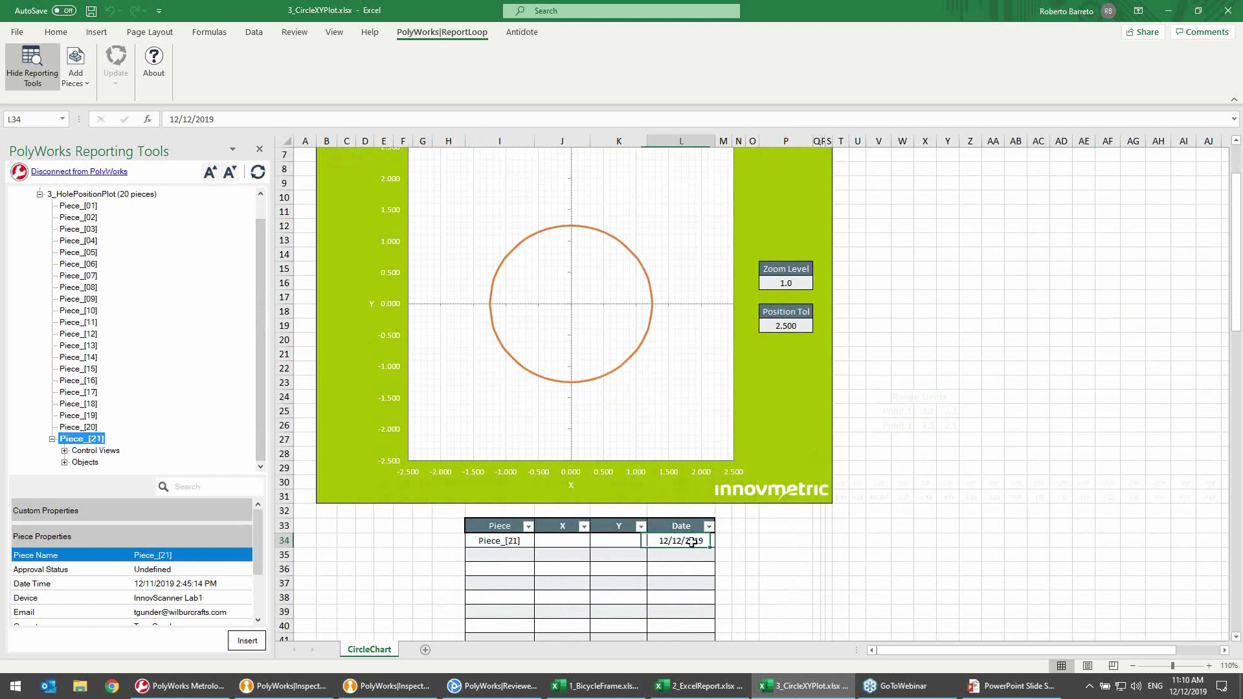
left_click(192, 585)
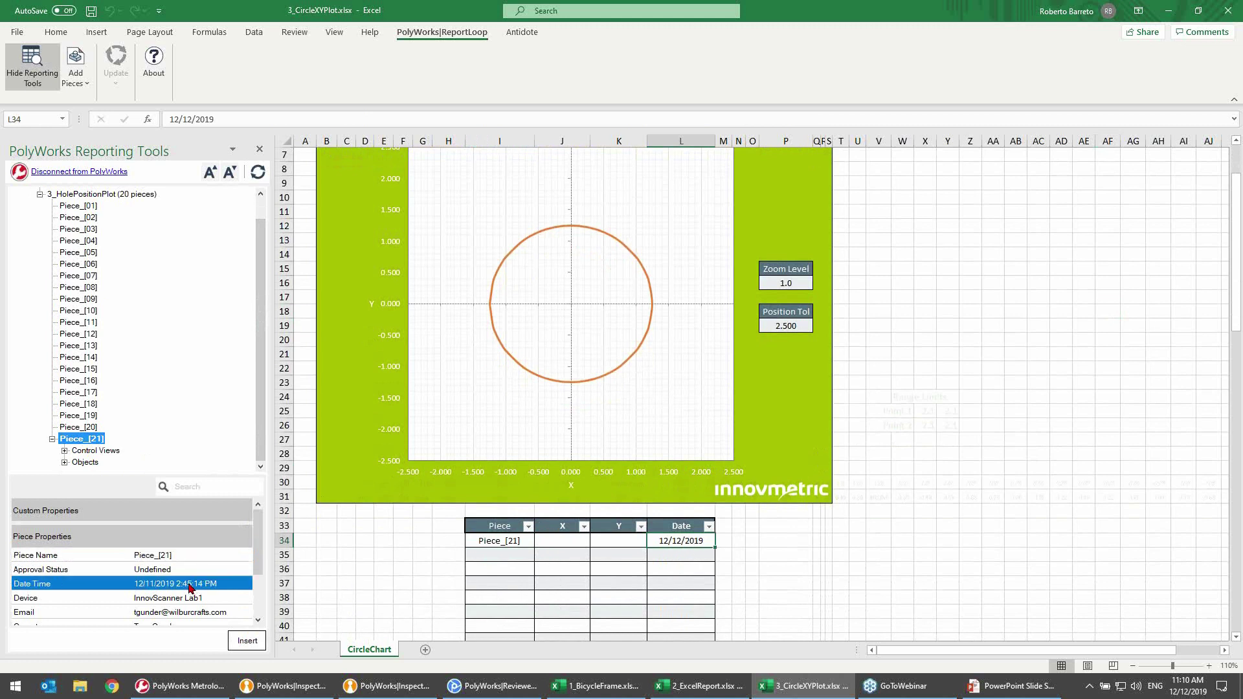
left_click(254, 647)
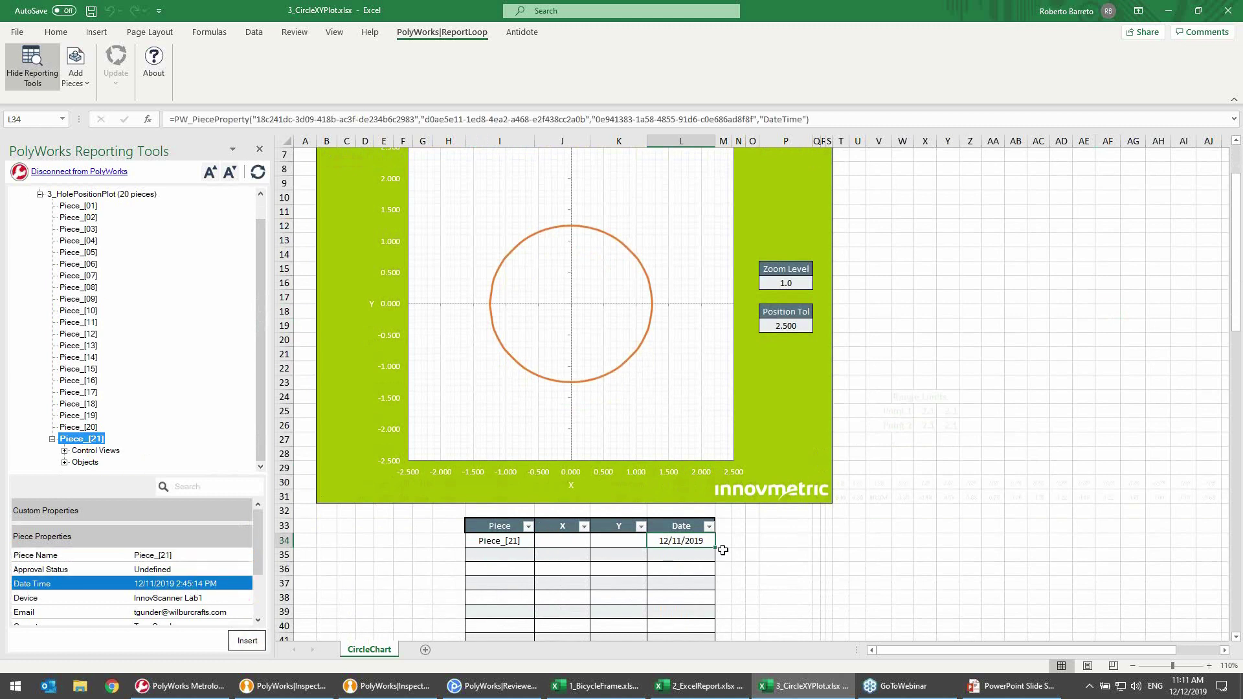
left_click(566, 543)
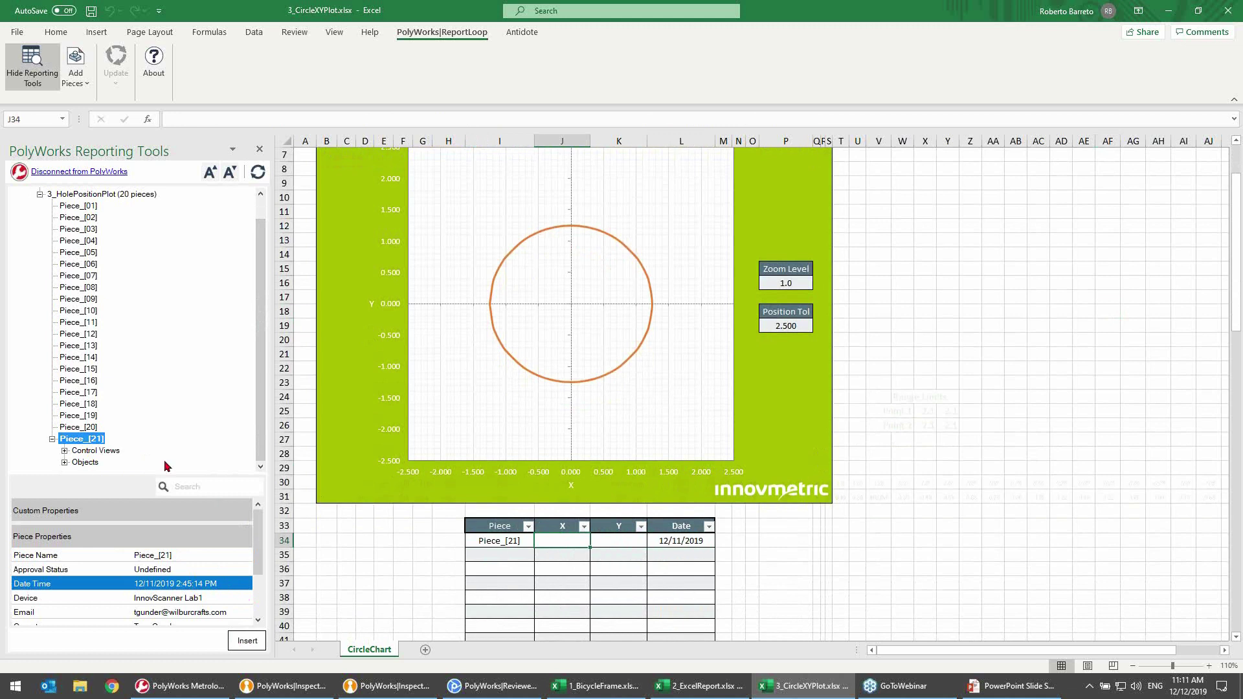
- List all controls of Piece_[21] and search them for HOLE 8
left_click(64, 463)
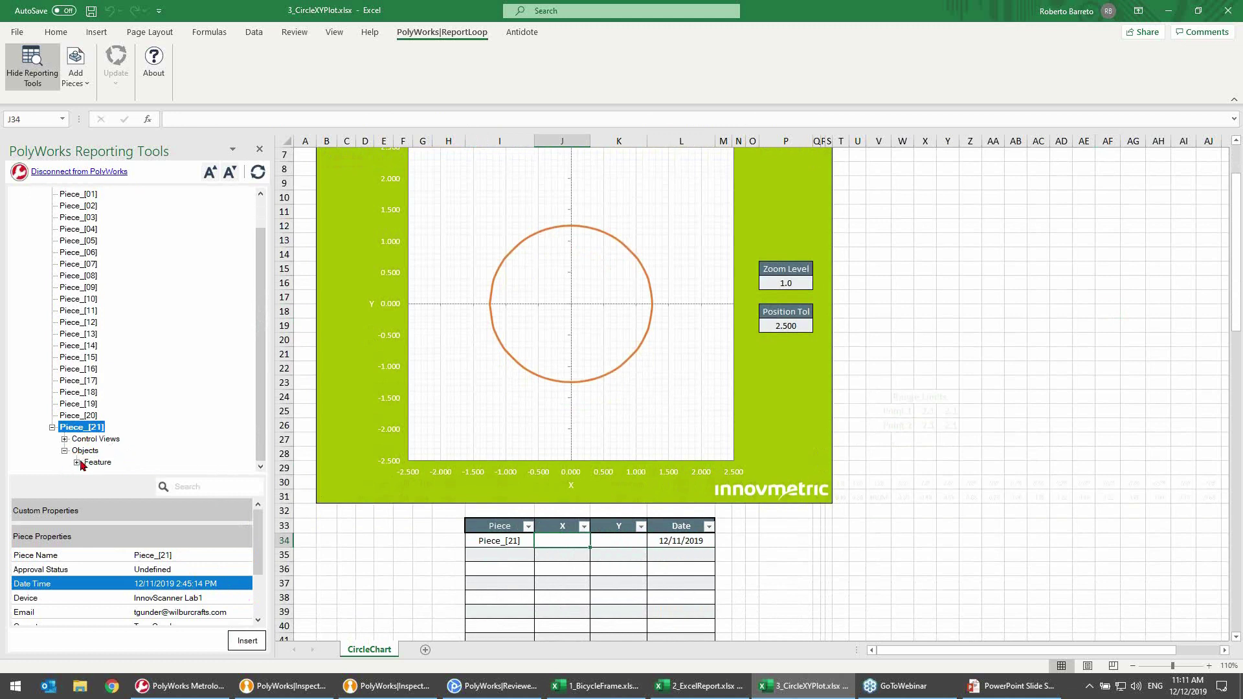
left_click(77, 462)
left_click_drag(258, 338, 269, 421)
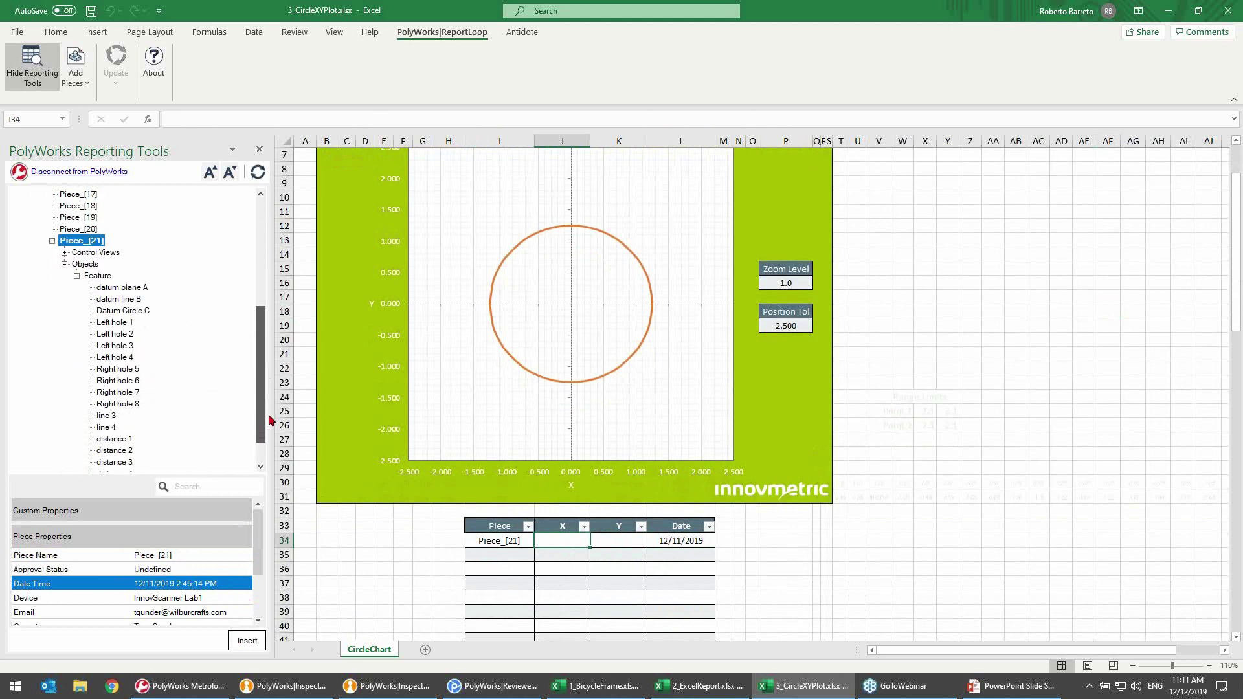
left_click(117, 404)
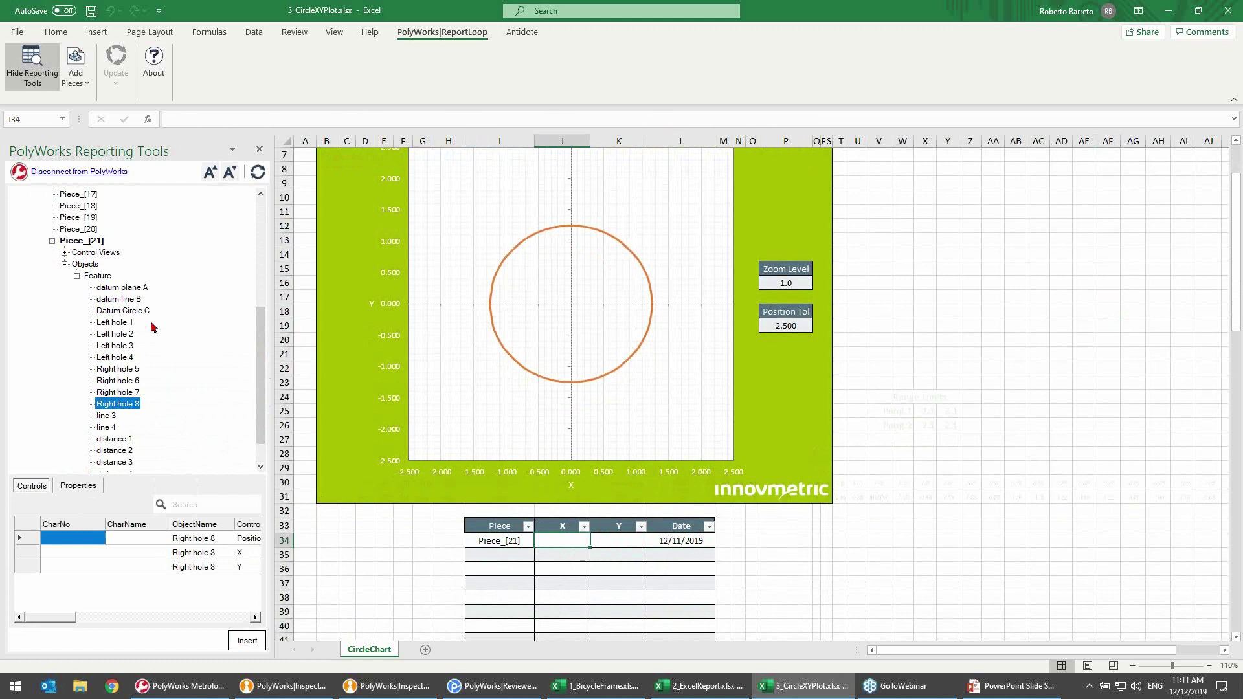
left_click(101, 253)
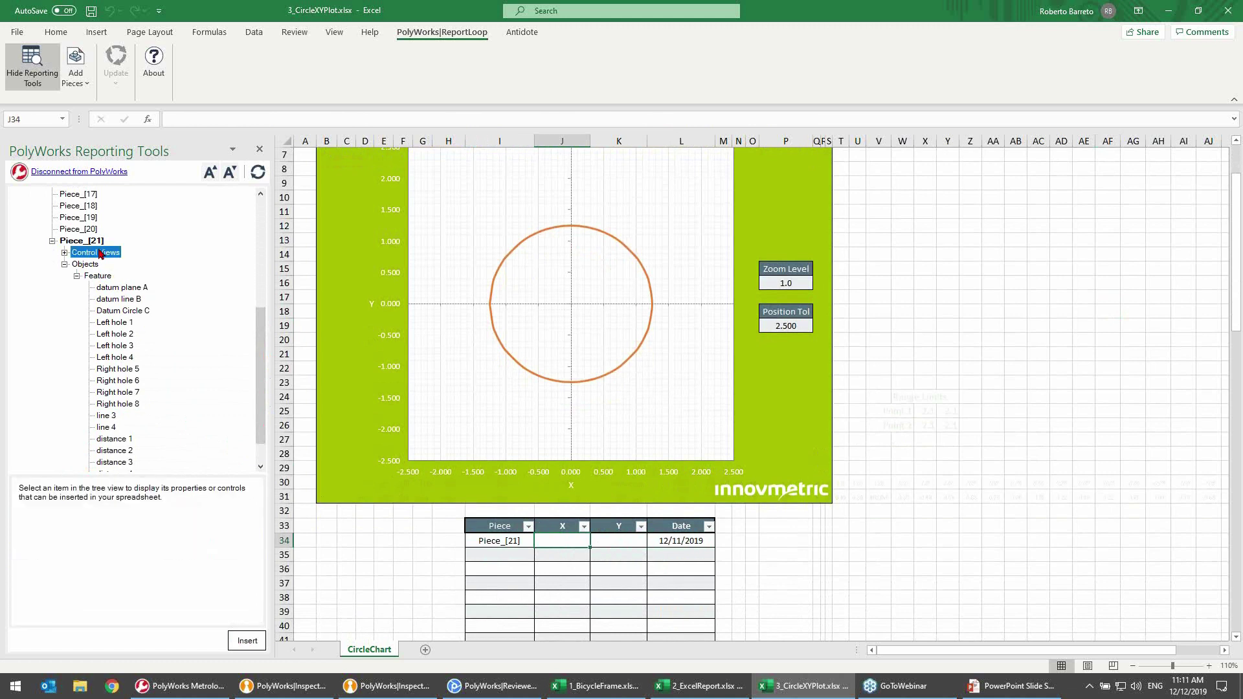
left_click(65, 252)
left_click(99, 264)
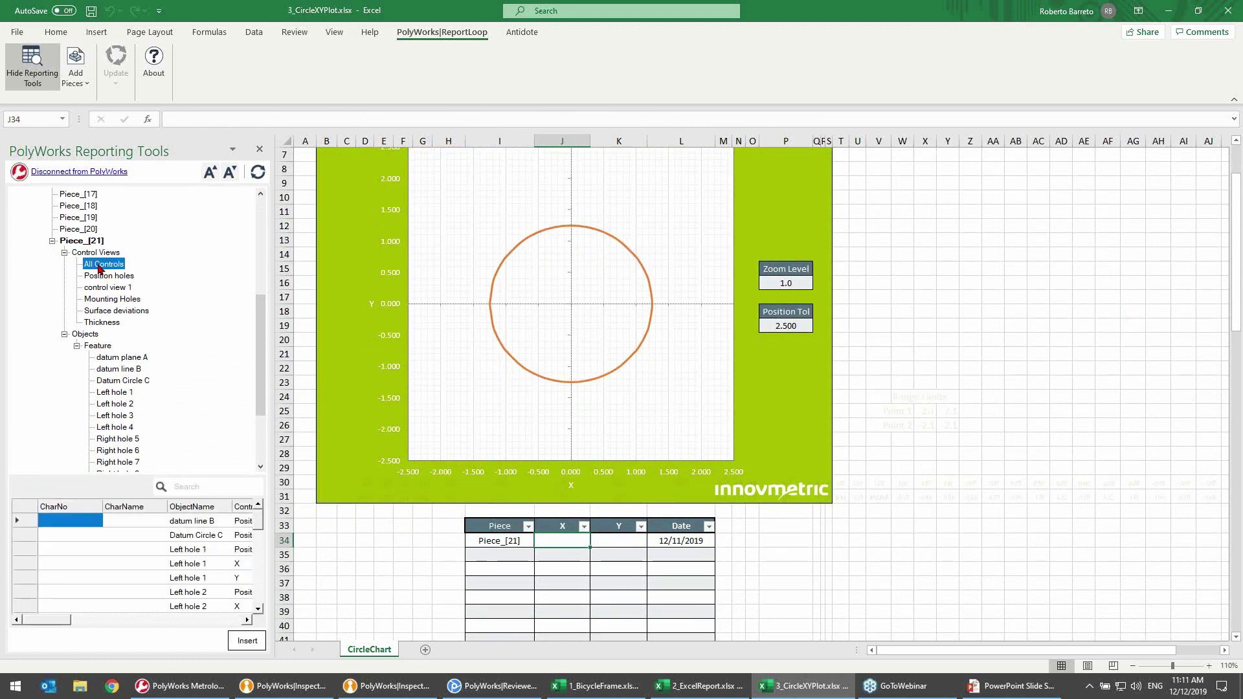
left_click(221, 484)
type("HOL")
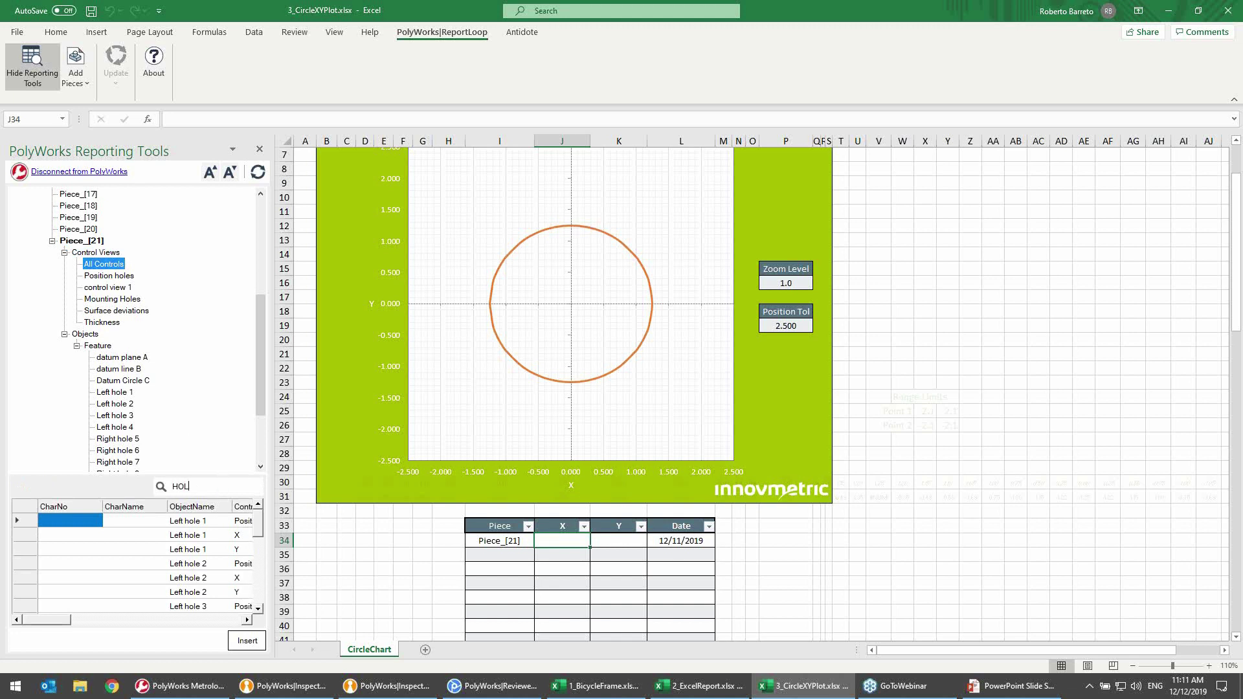
type("E 8")
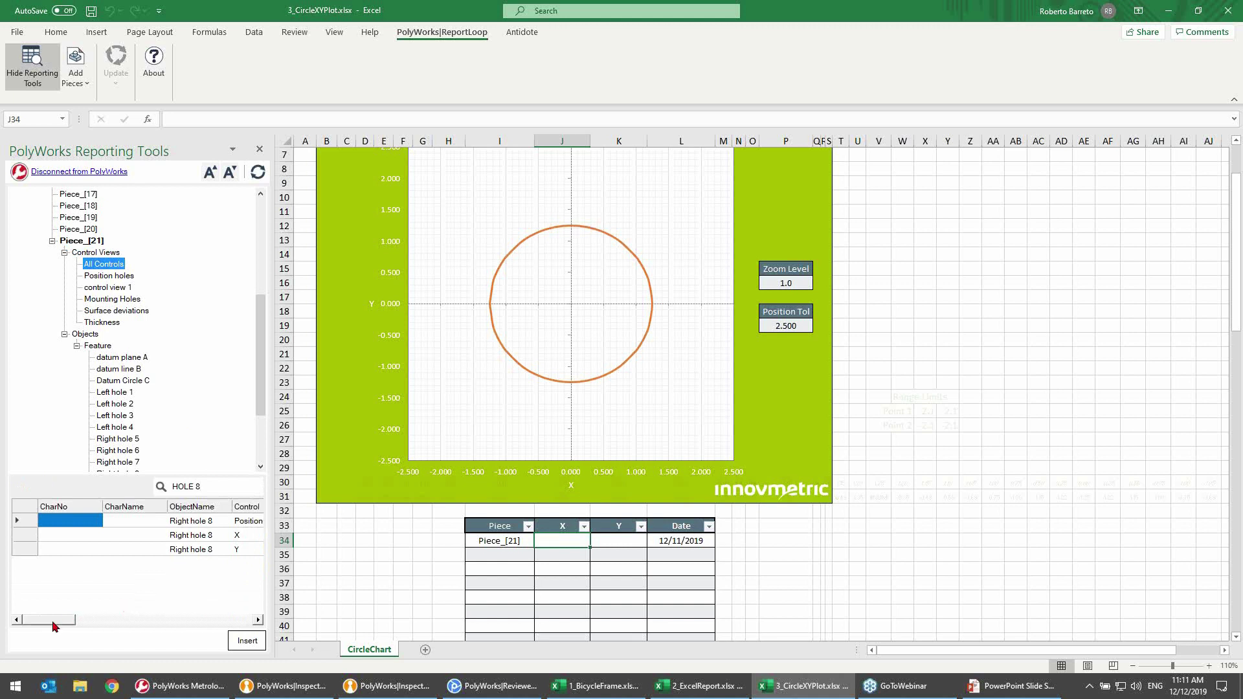
- Link hole 8's X deviation -1.696 into J34 and Y deviation -1.366 into K34
left_click_drag(57, 622, 114, 602)
left_click(235, 538)
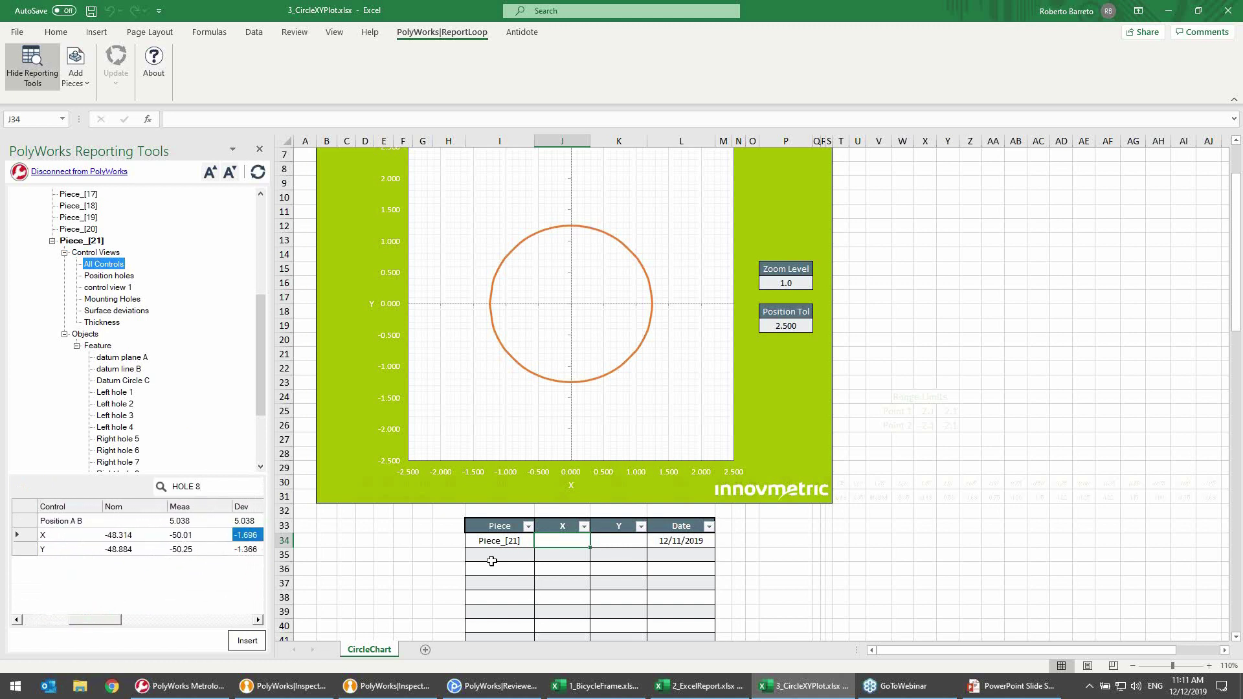
left_click(248, 647)
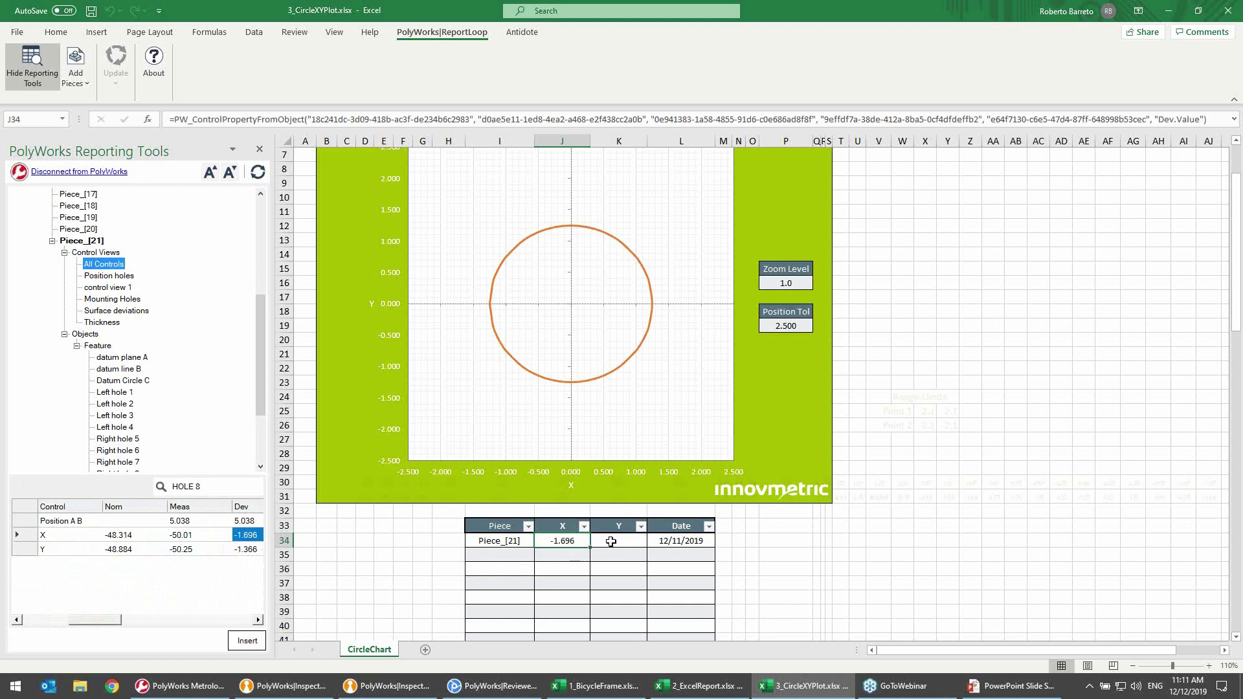
left_click(243, 550)
left_click(247, 640)
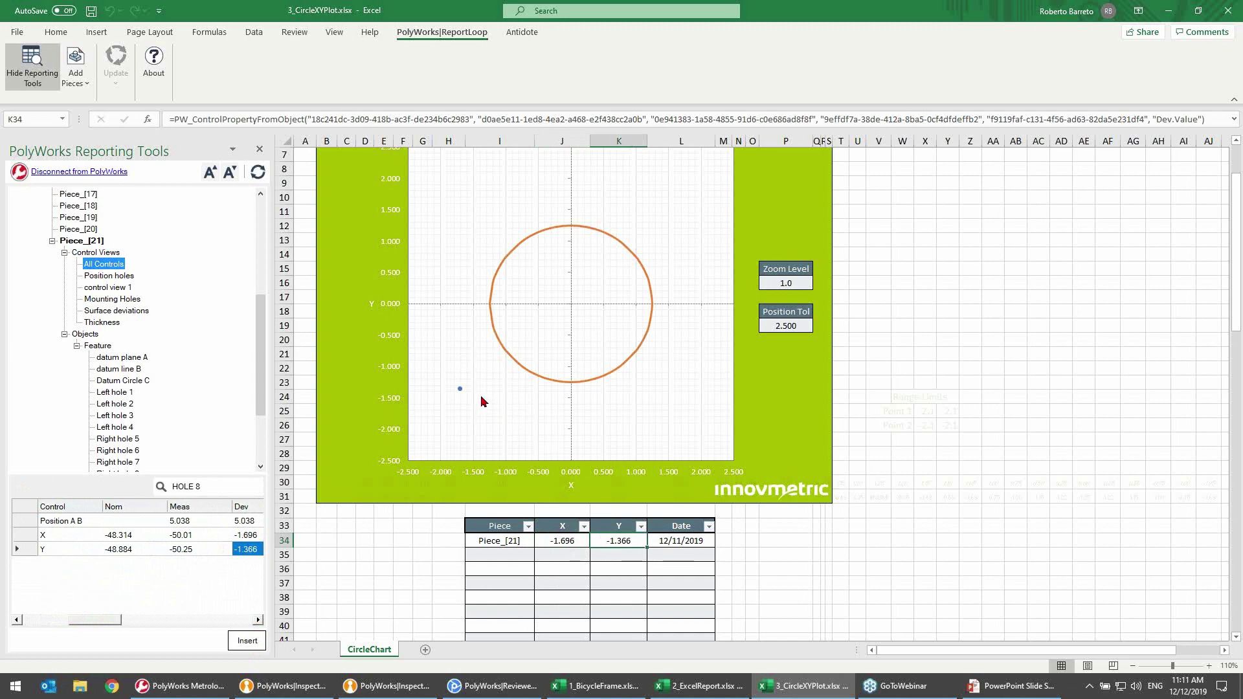
- Check the linked piece name and date cells, then select row I34:L34
scroll(457, 391, "up", 2)
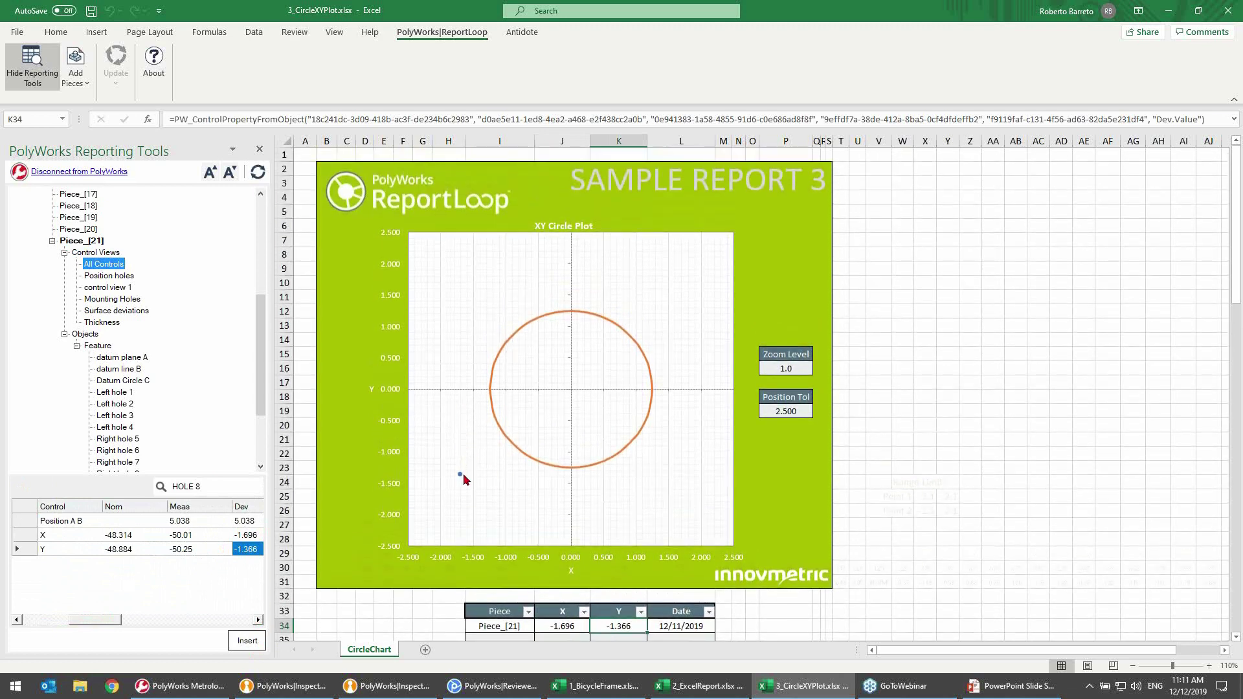
mouse_move(465, 478)
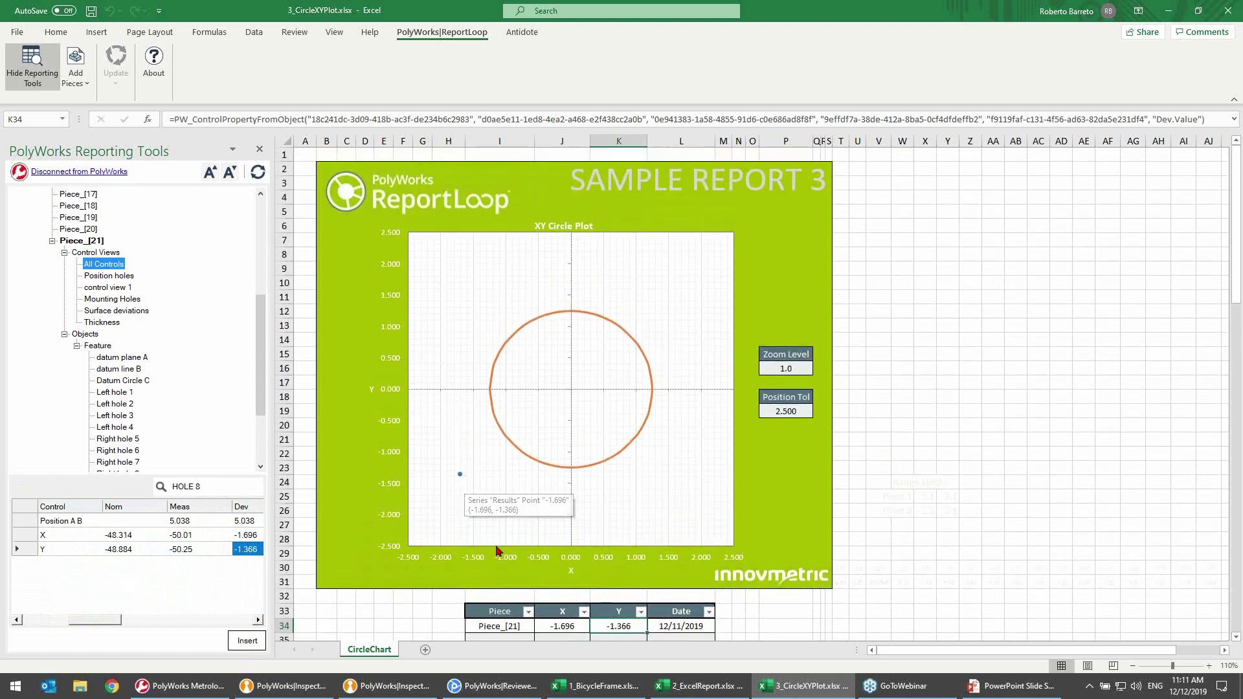
left_click(514, 626)
left_click(706, 626)
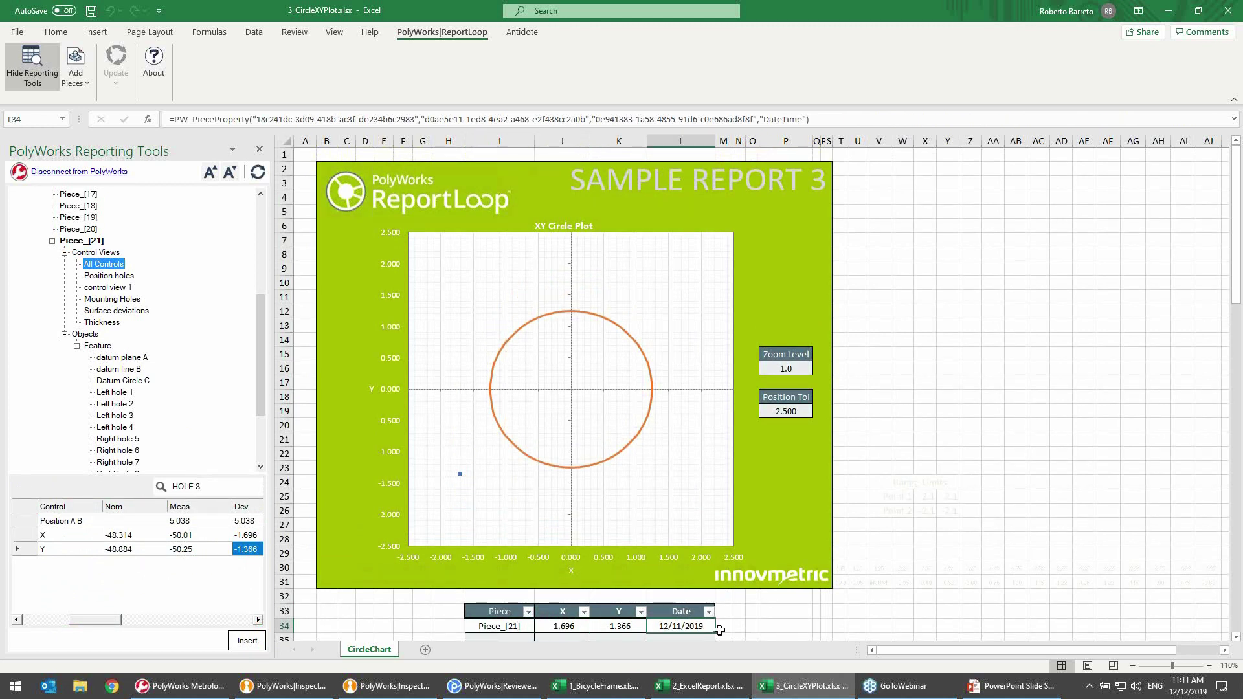
left_click(518, 626, "shift")
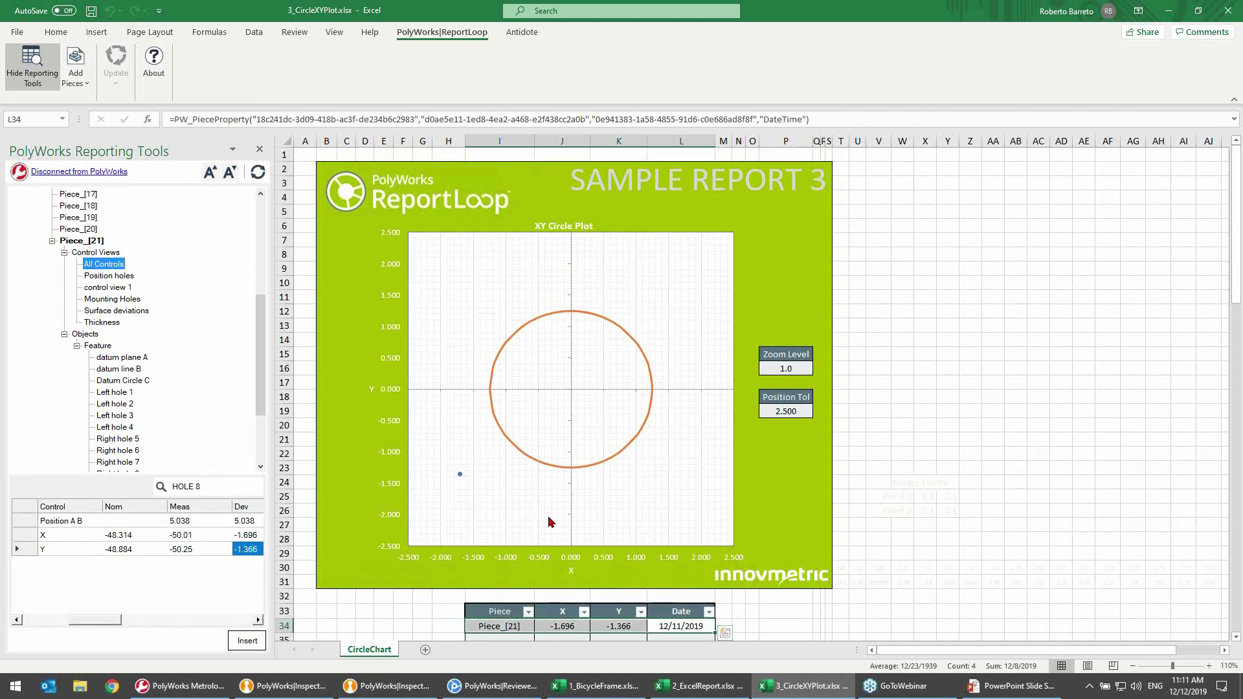
- Add a linked table row for every other piece via Add Pieces > Specific Cells, closing it when done
left_click(77, 76)
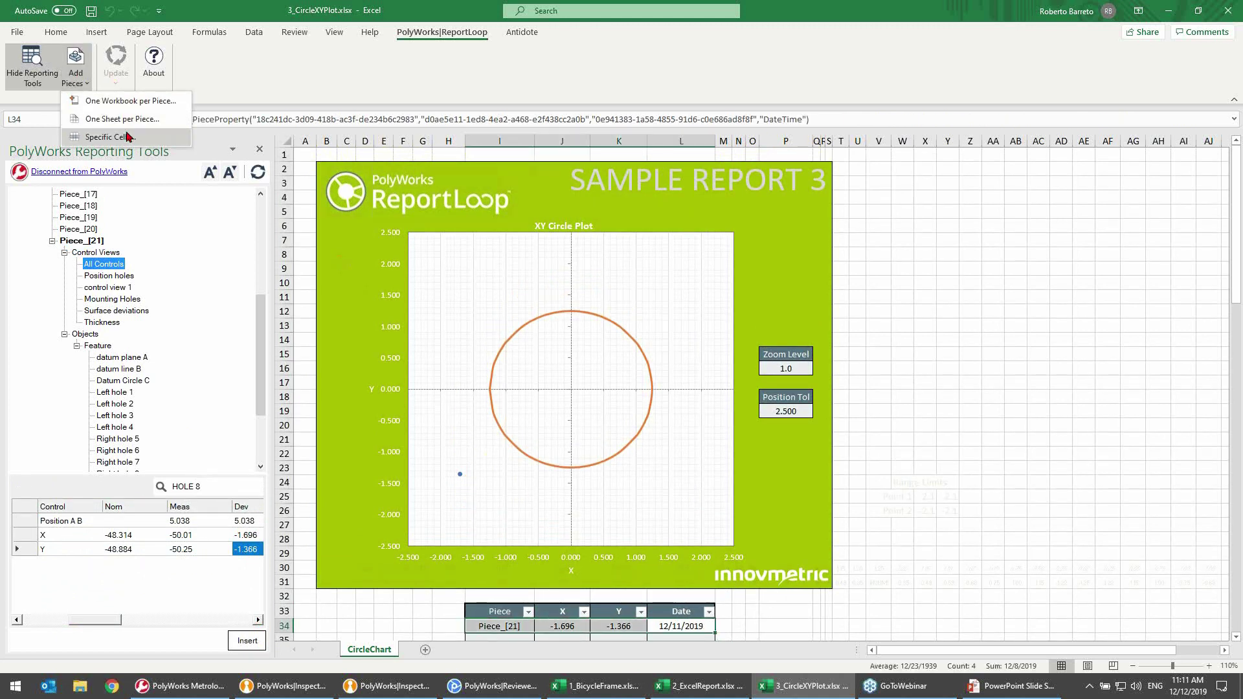
left_click(107, 137)
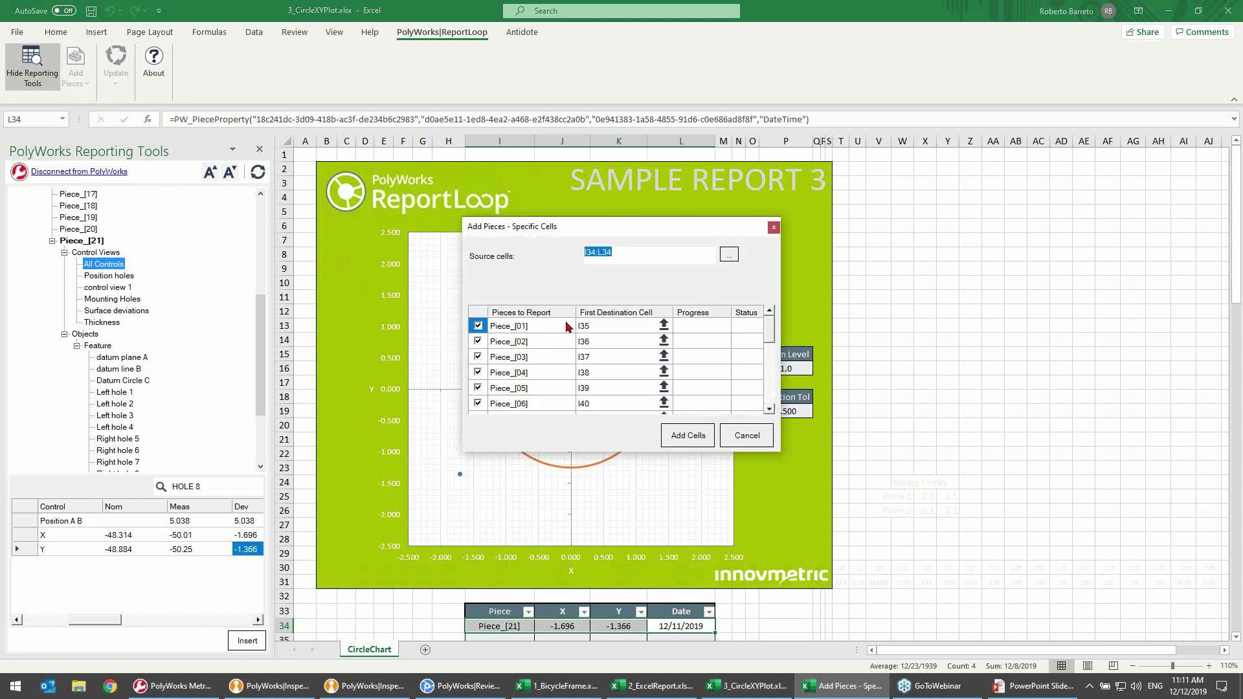
left_click_drag(693, 218, 992, 213)
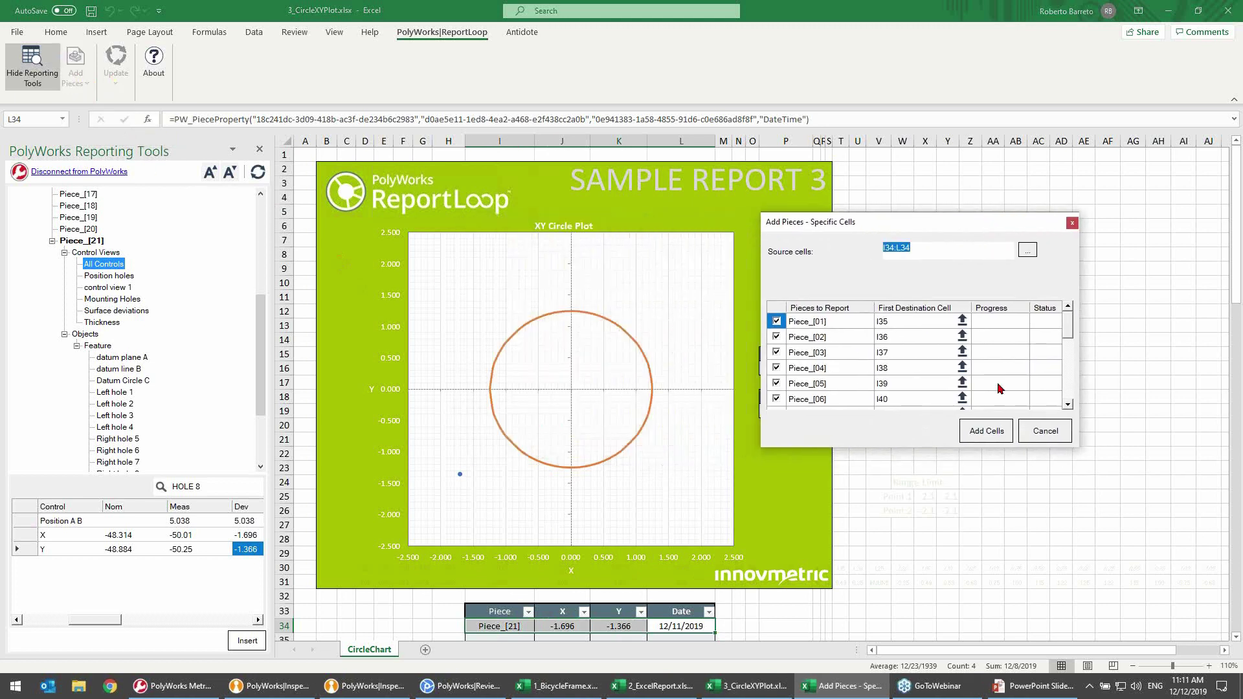
left_click(997, 430)
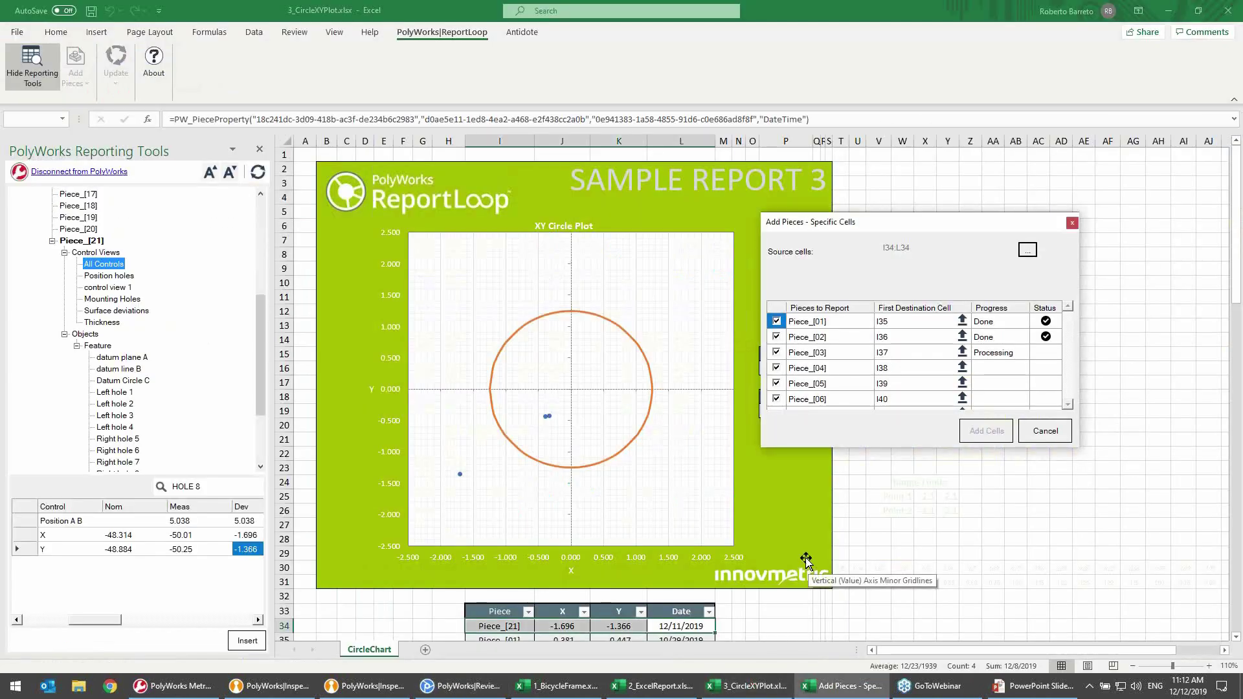
scroll(609, 576, "down", 2)
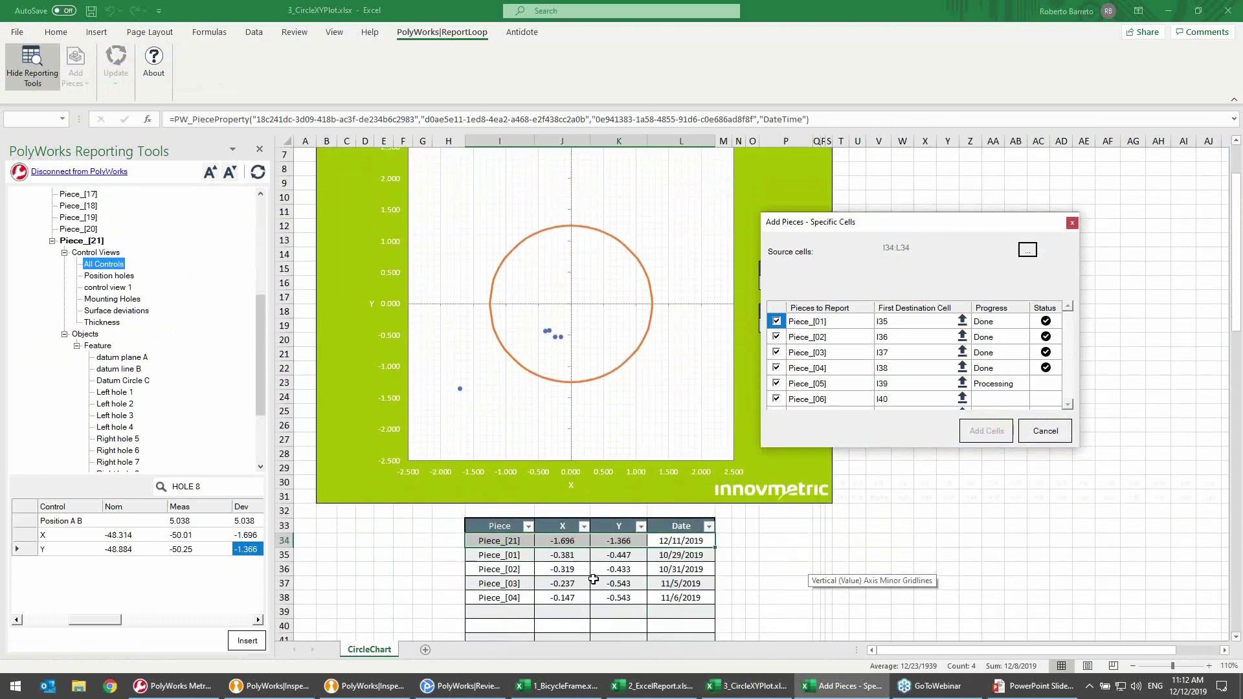
scroll(593, 569, "up", 2)
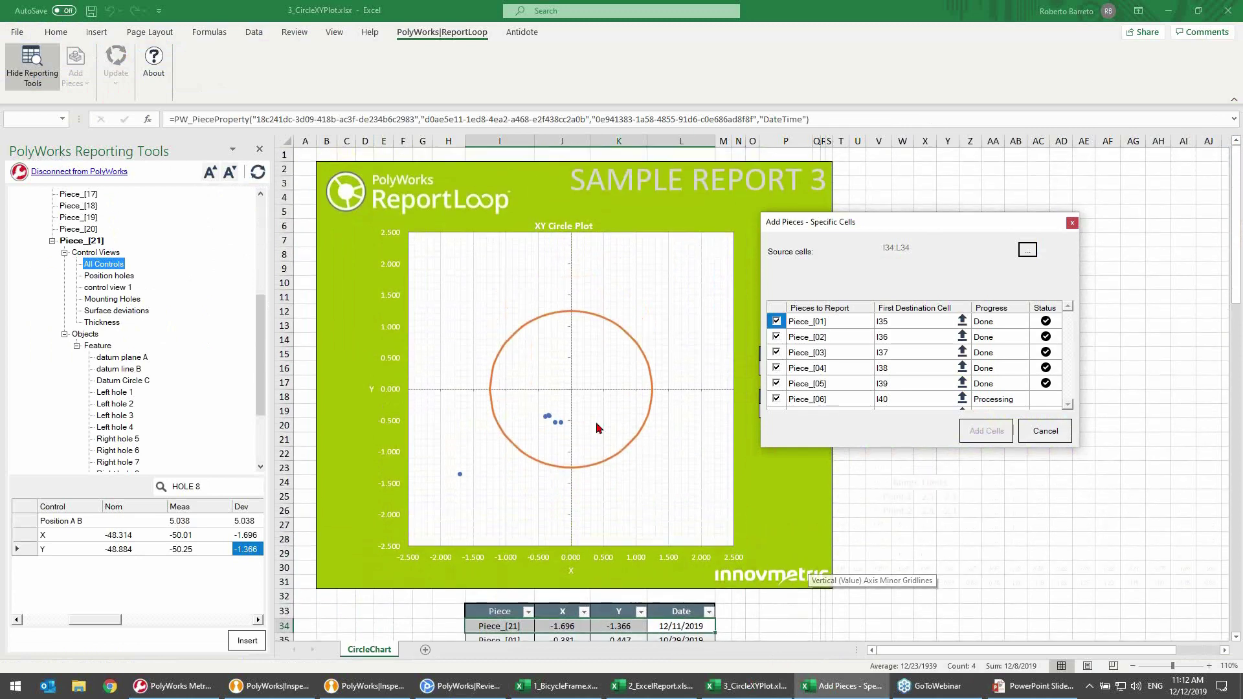
mouse_move(553, 432)
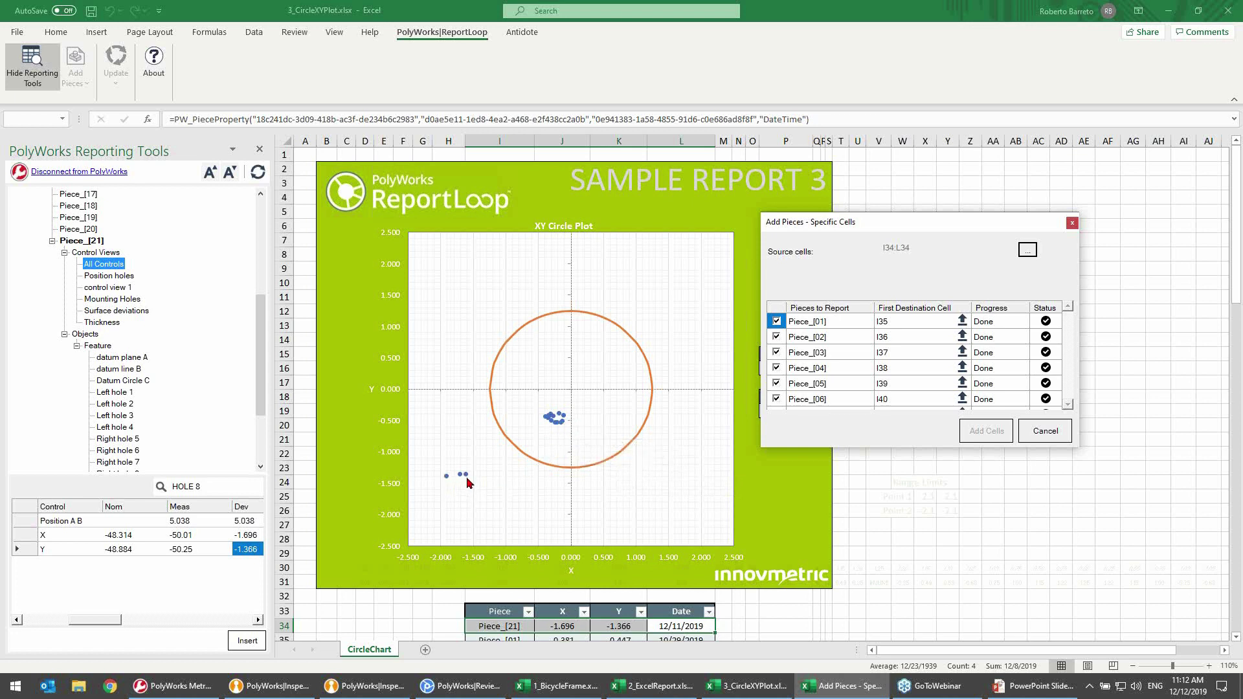
mouse_move(472, 481)
left_click(1030, 433)
- Filter the Date column to October only, then to October and November
scroll(876, 461, "down", 4)
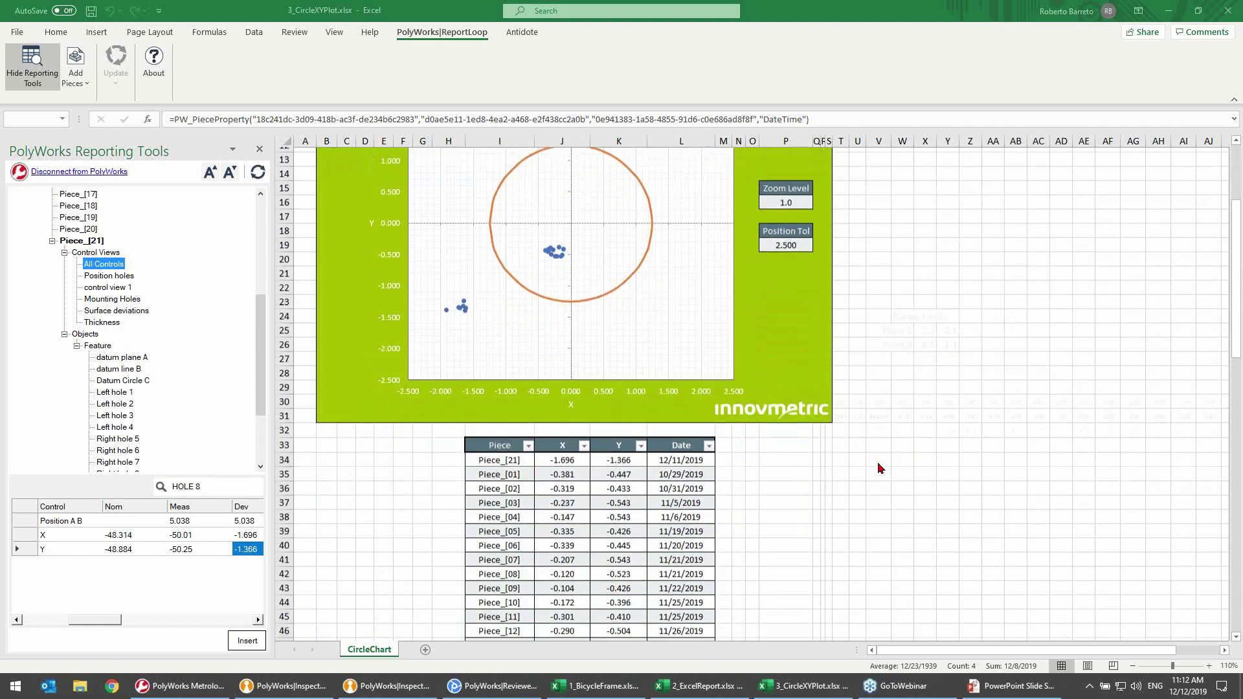
scroll(877, 464, "up", 4)
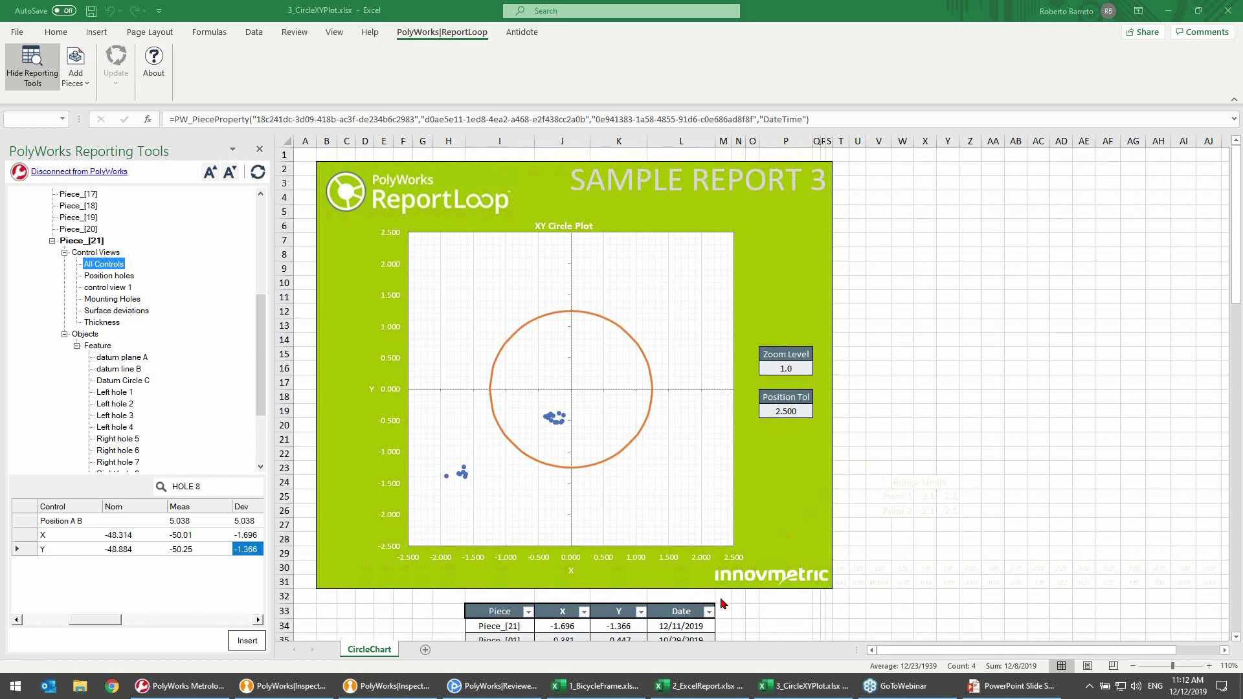
left_click(710, 613)
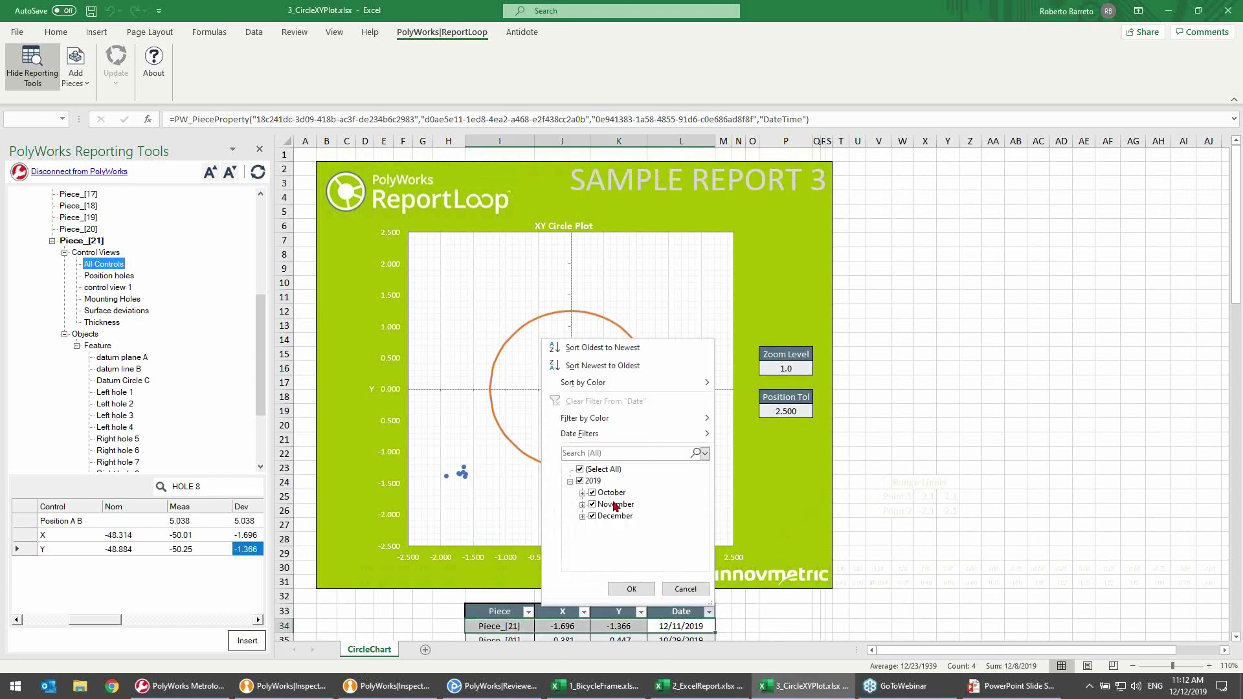
left_click(593, 505)
left_click(593, 516)
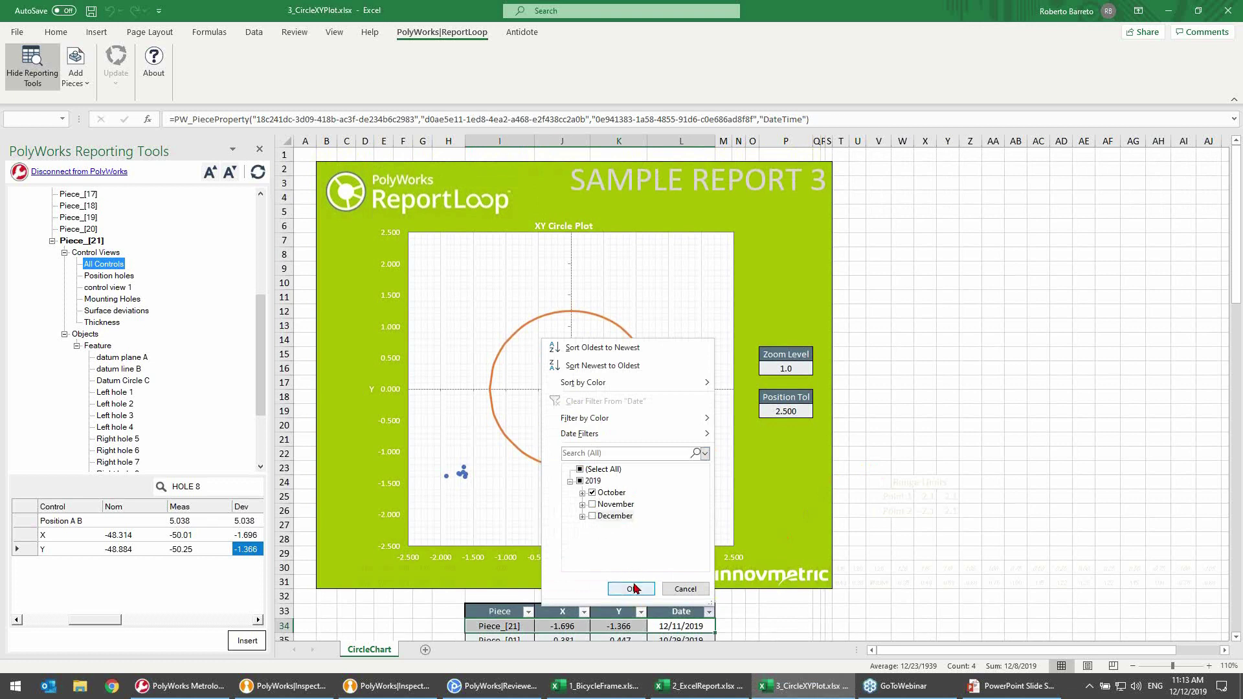
left_click(632, 591)
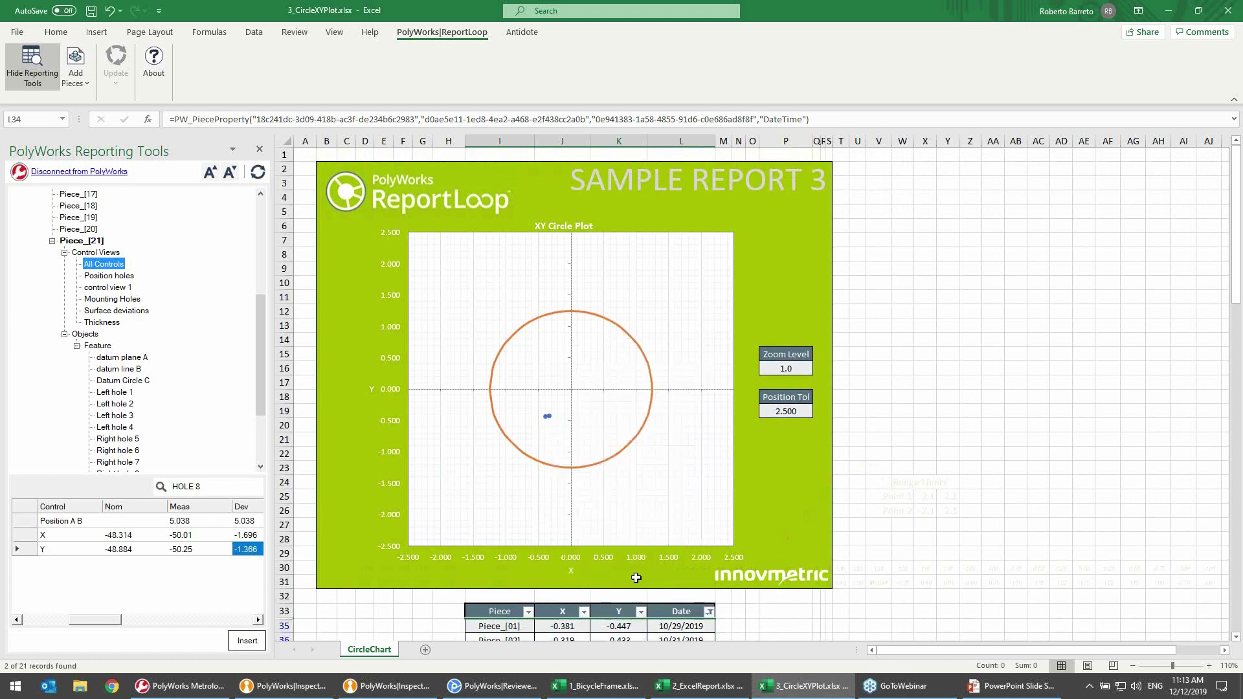
left_click(710, 612)
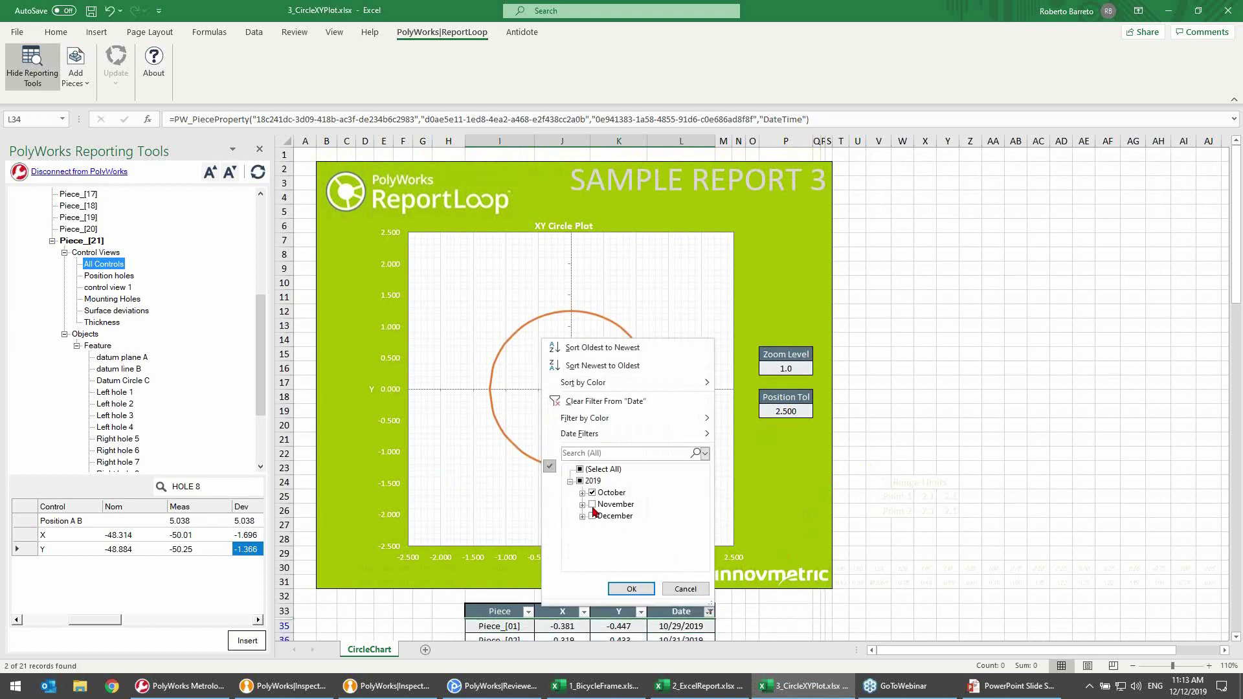
left_click(595, 507)
left_click(632, 590)
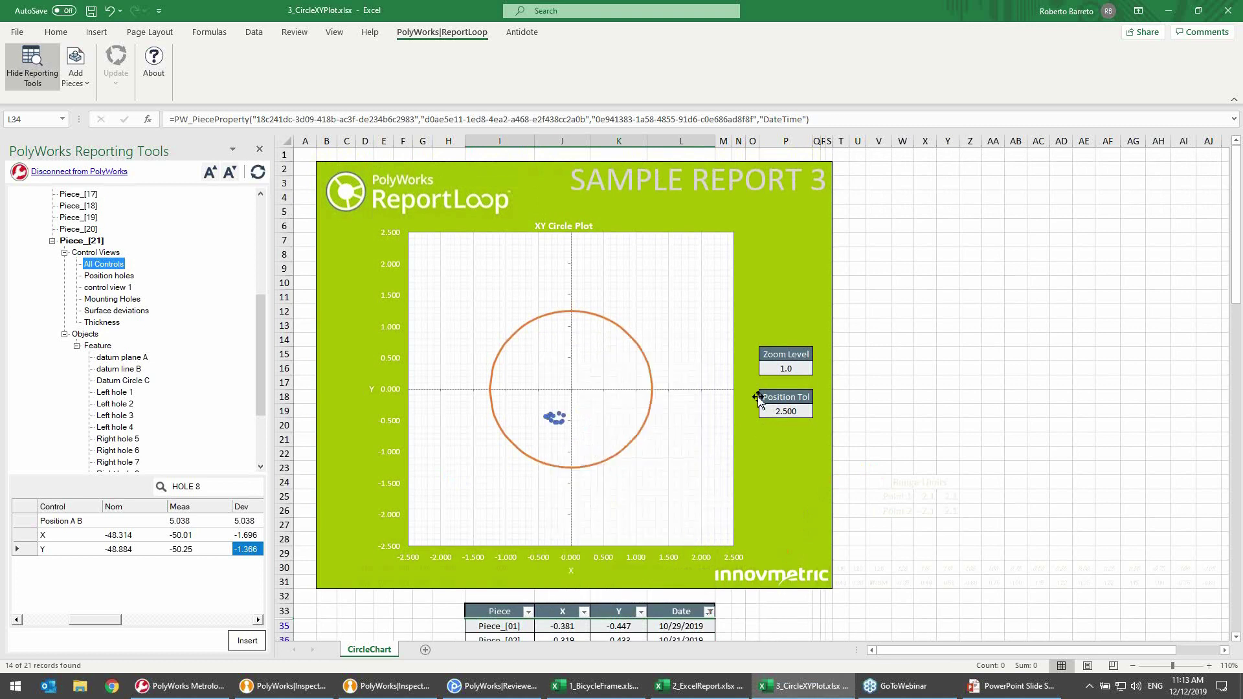
- Change the Zoom Level to 0.5, then to 2
left_click(786, 373)
key("BackSpace")
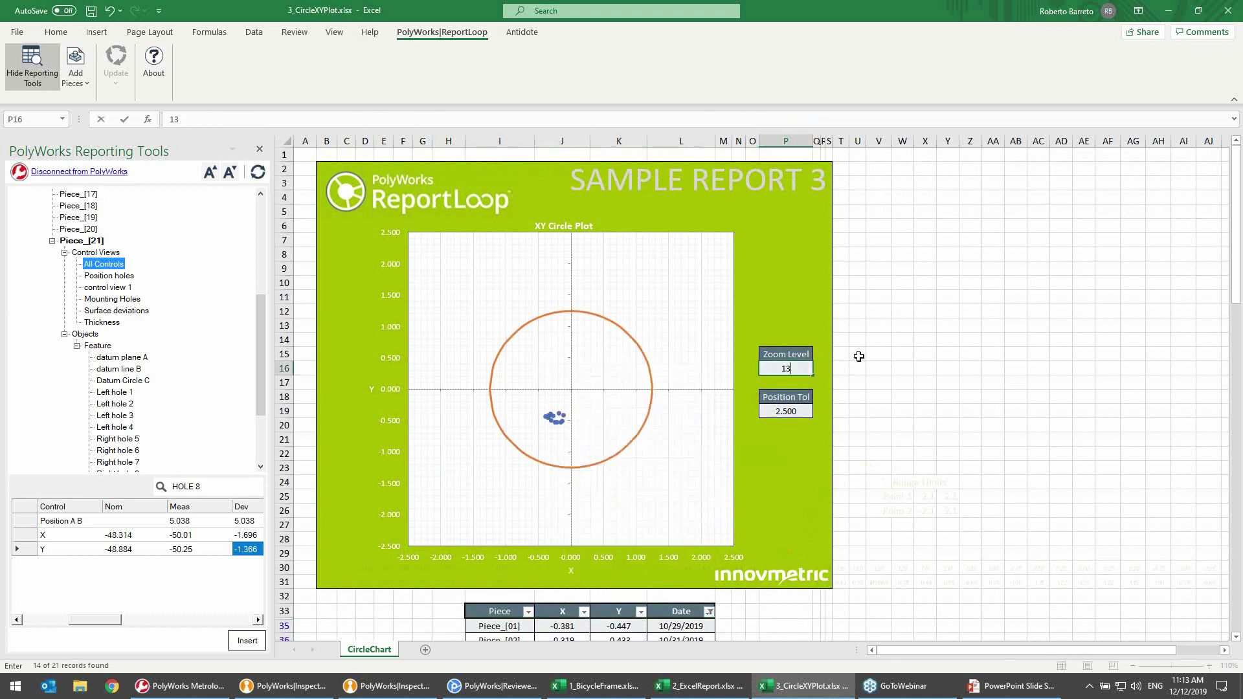
type("0.5")
key("Return")
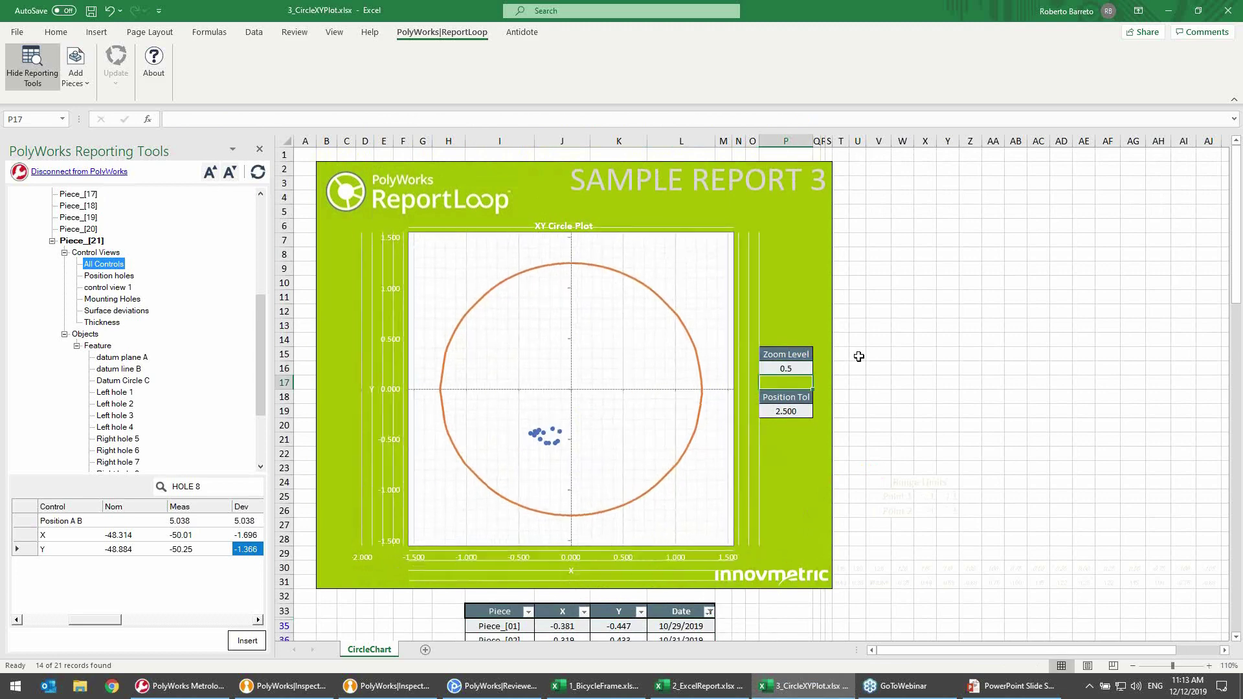
left_click(798, 366)
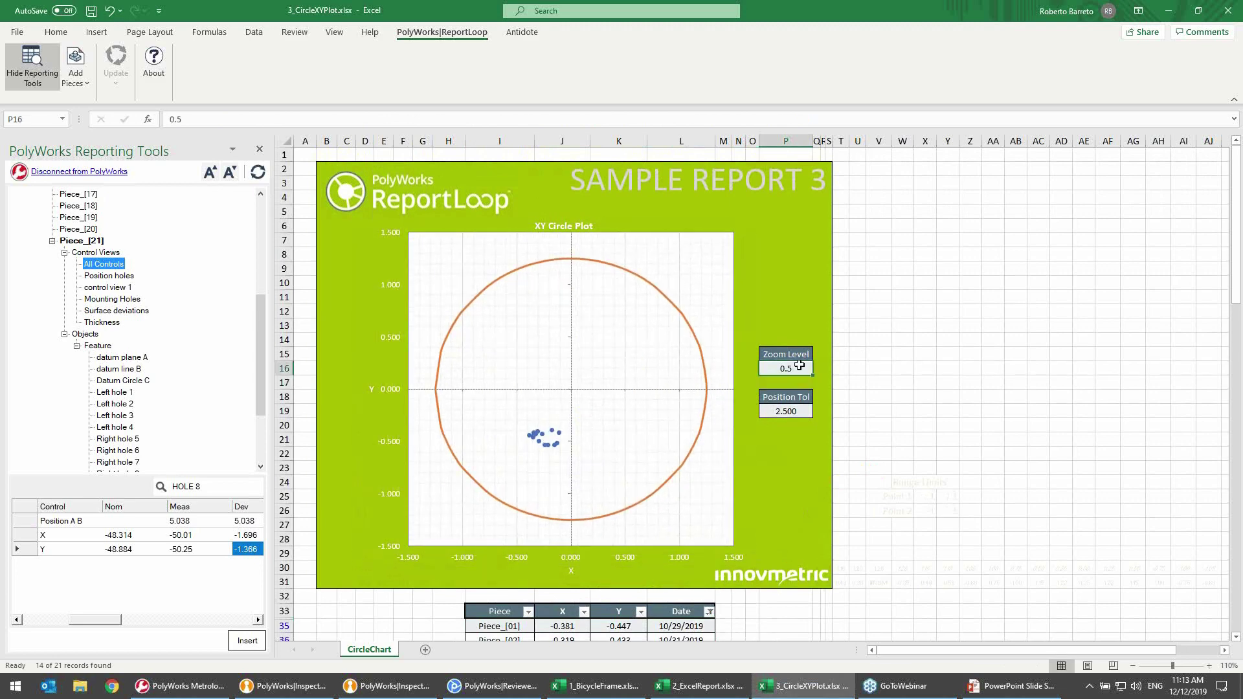
type("2")
key("Return")
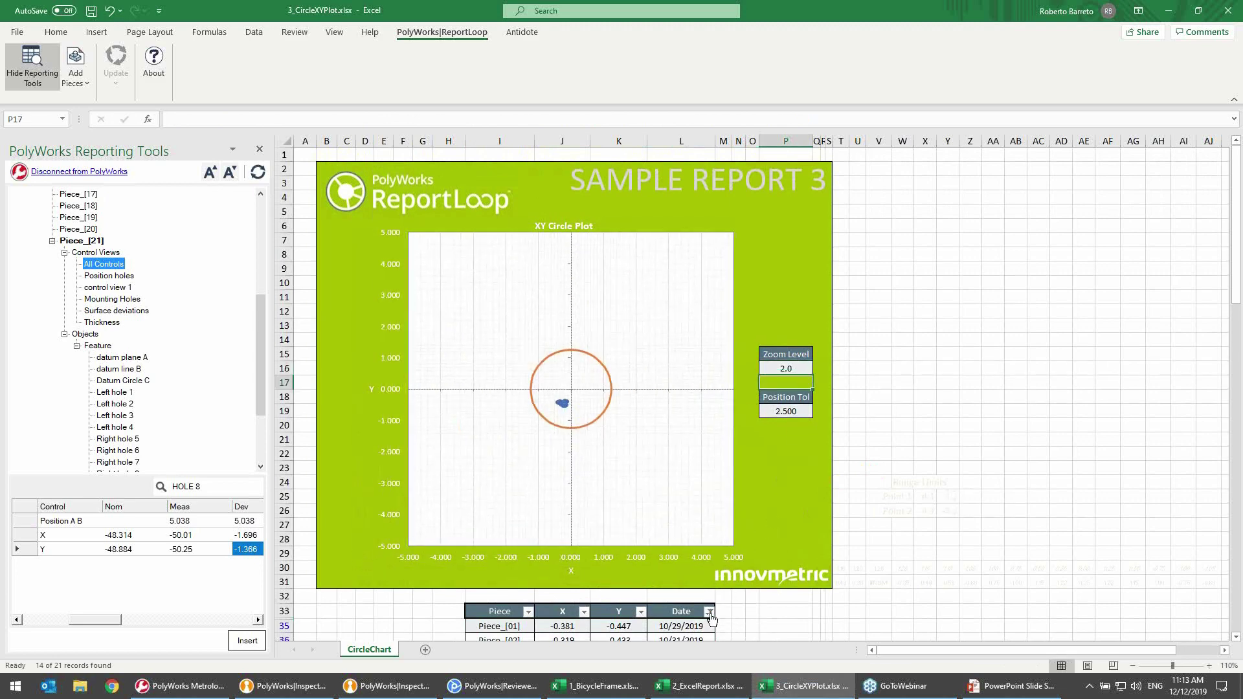
- Filter the Date column to December only and select the XY circle chart
left_click(709, 611)
left_click(592, 493)
left_click(591, 504)
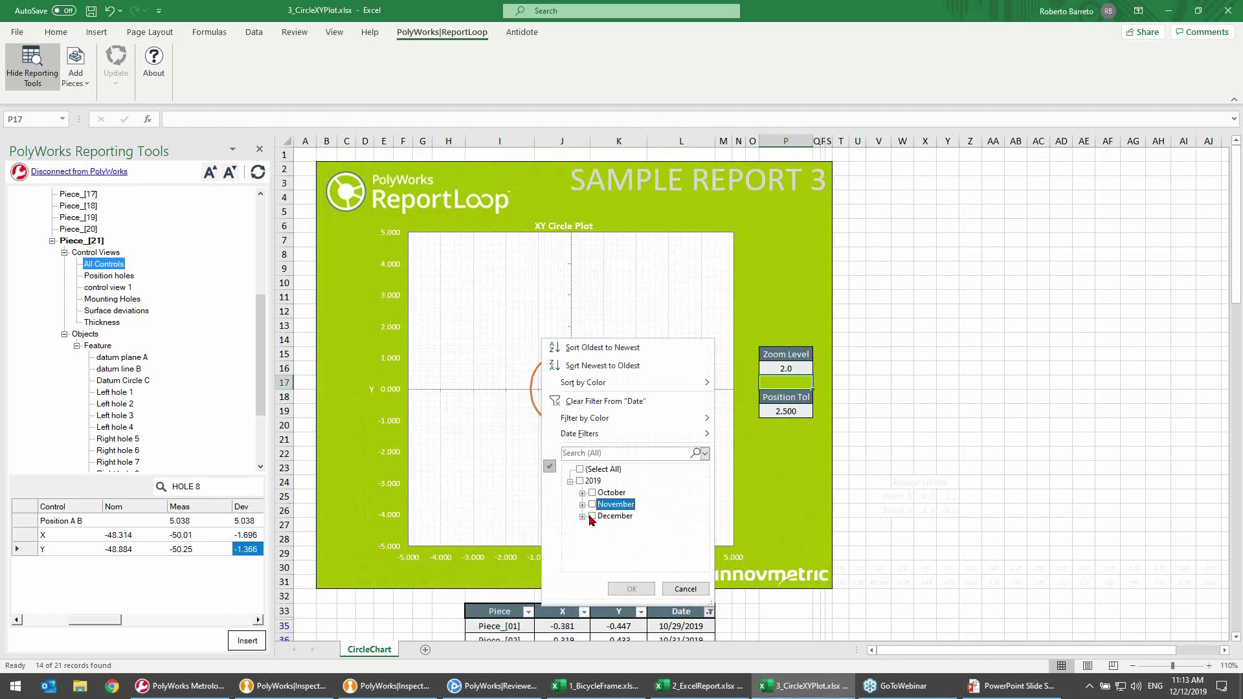
left_click(591, 516)
left_click(630, 589)
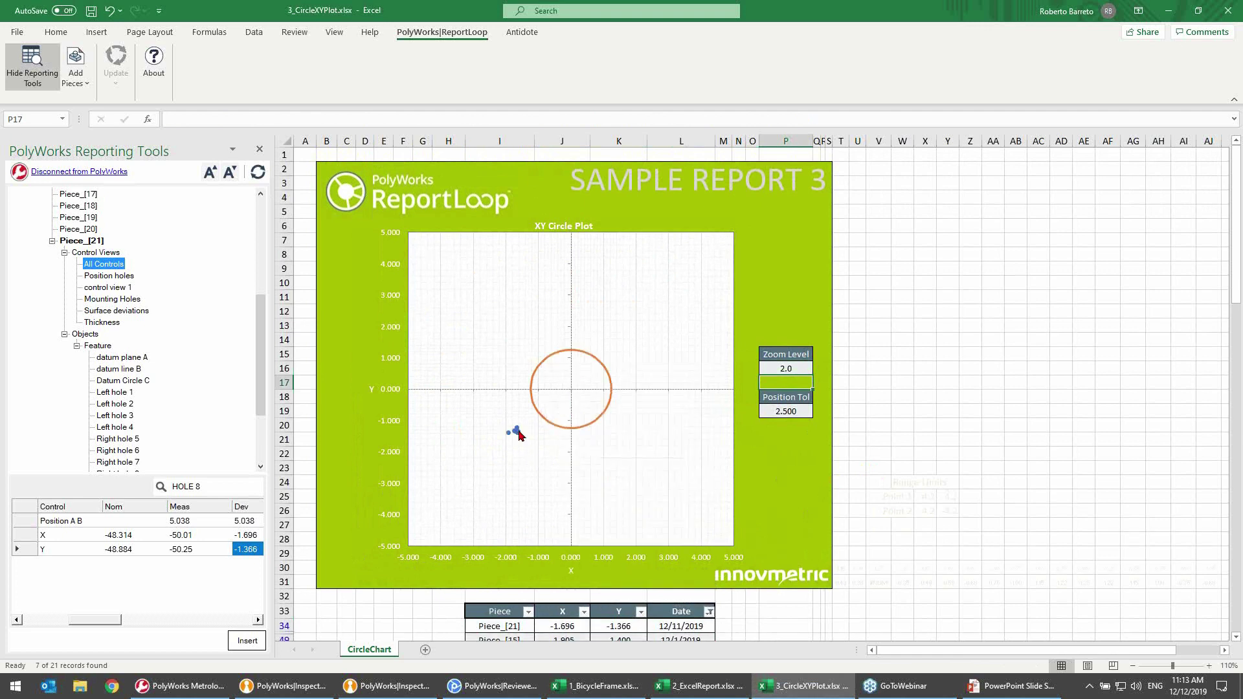
left_click(579, 401)
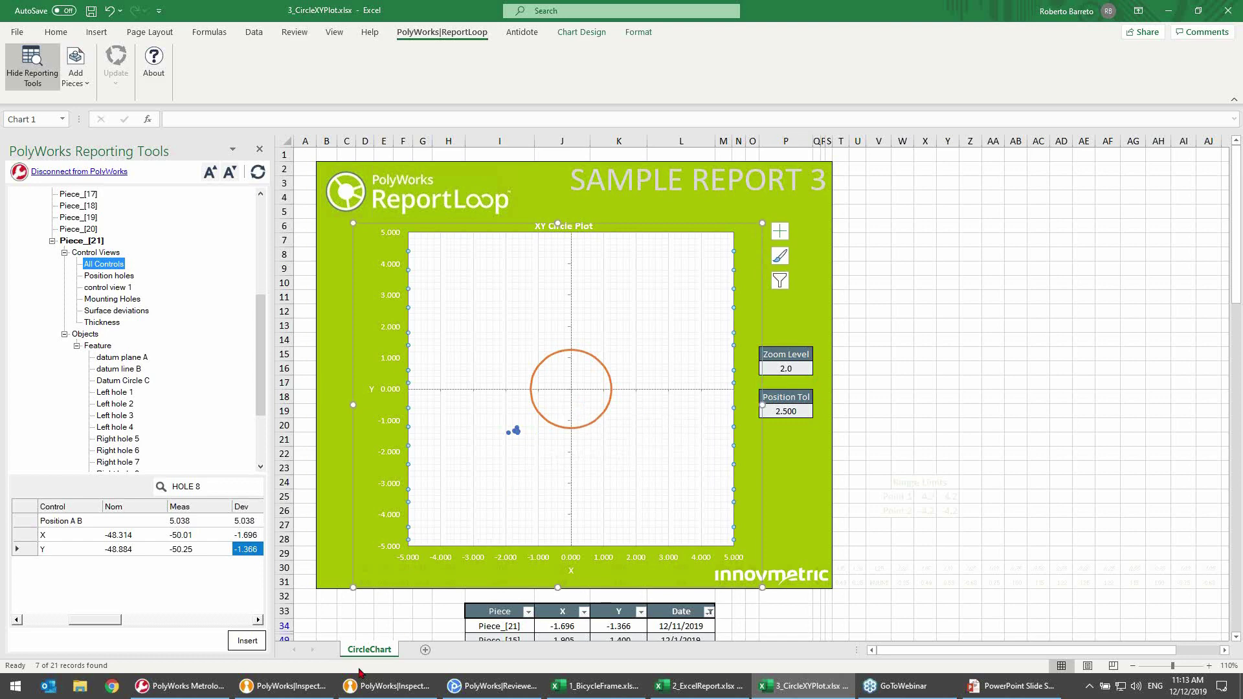
- Switch to PolyWorks|Inspector's 2_InspectionReport project for the bracket
left_click(419, 687)
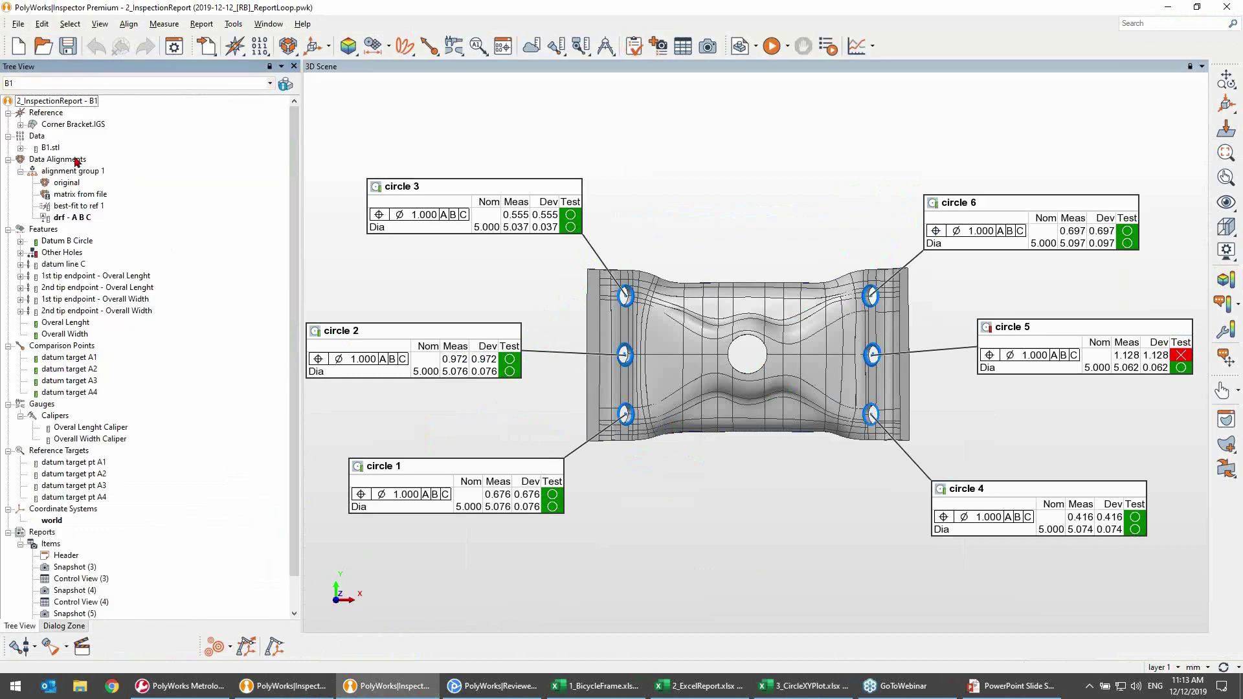
- Measure B1.stl deviations from surfaces to create the 'dev to surface 1' color map, then zoom onto the part
left_click(51, 149)
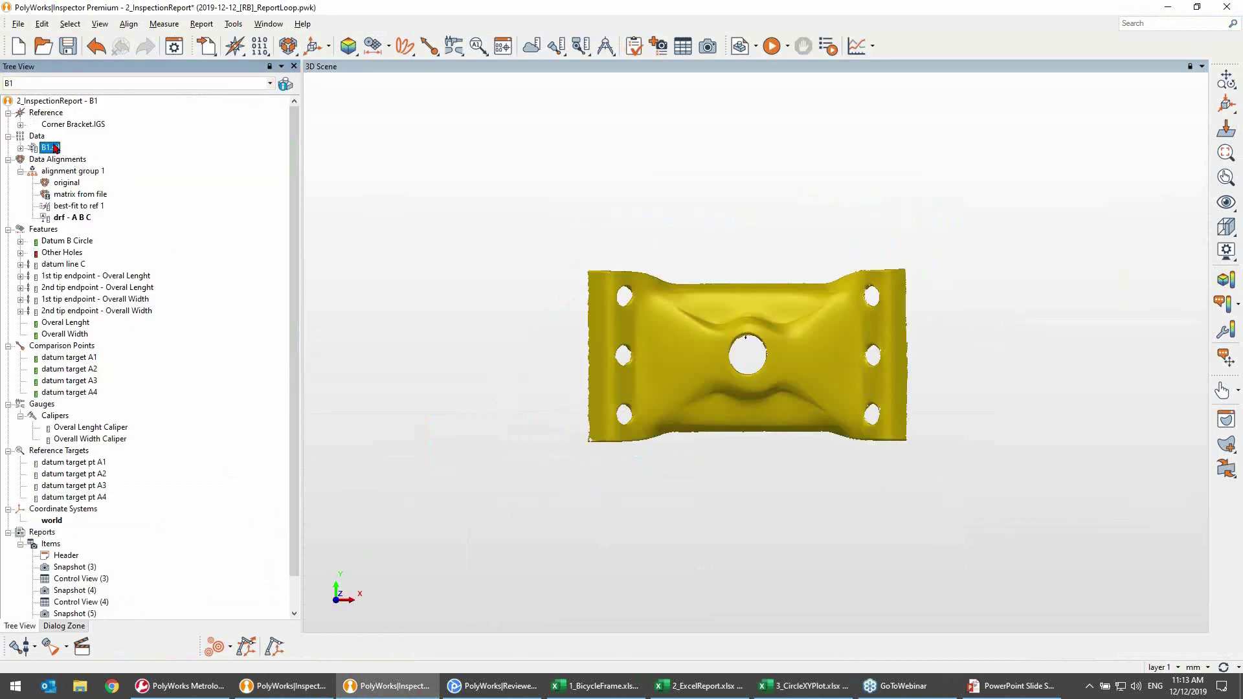
left_click(349, 46)
left_click(350, 80)
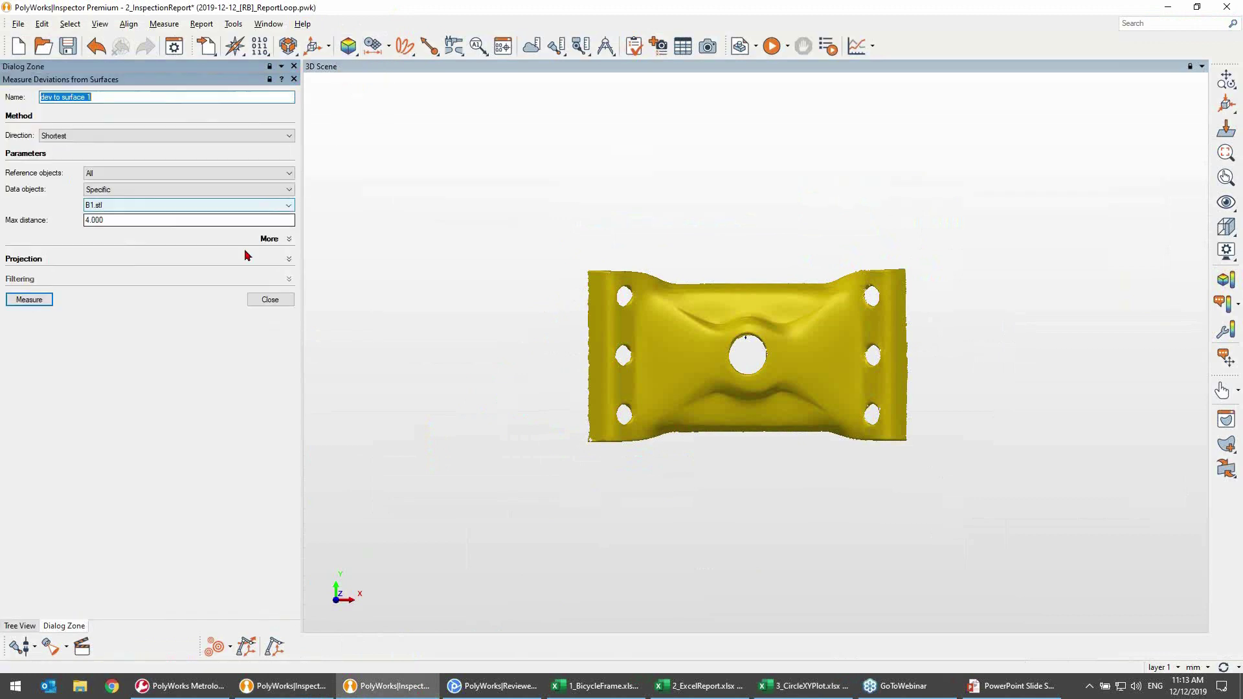
left_click(29, 299)
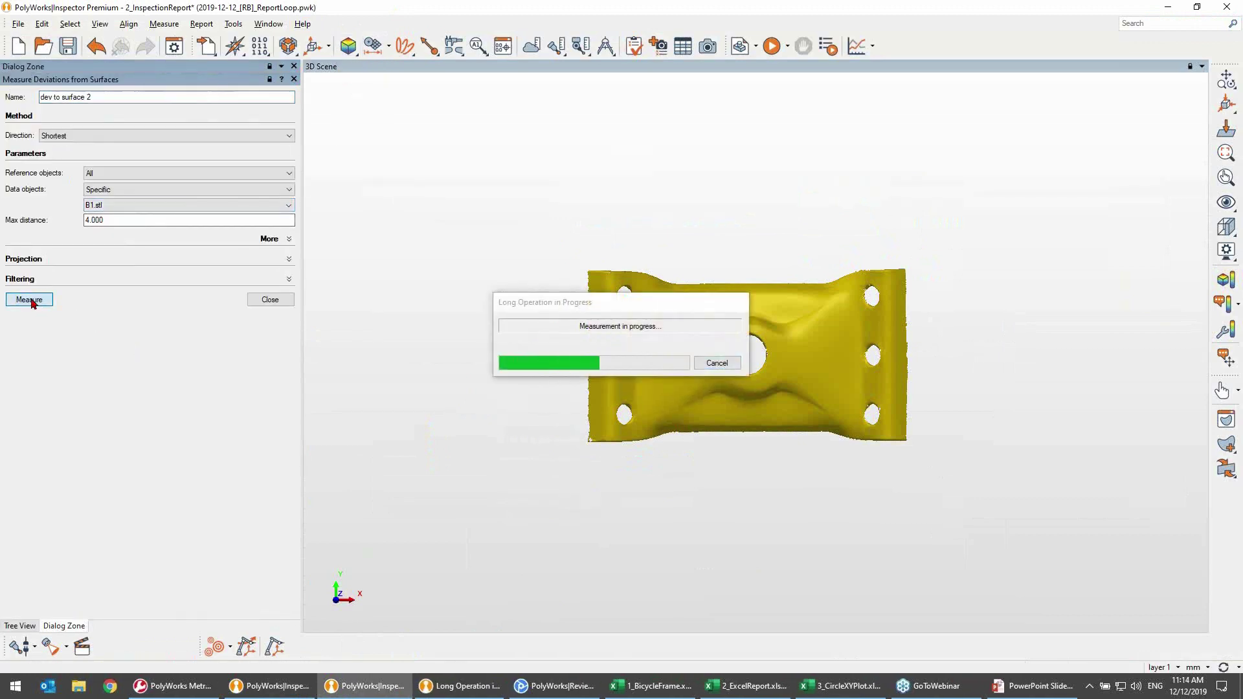
left_click(270, 299)
left_click_drag(562, 232, 831, 407)
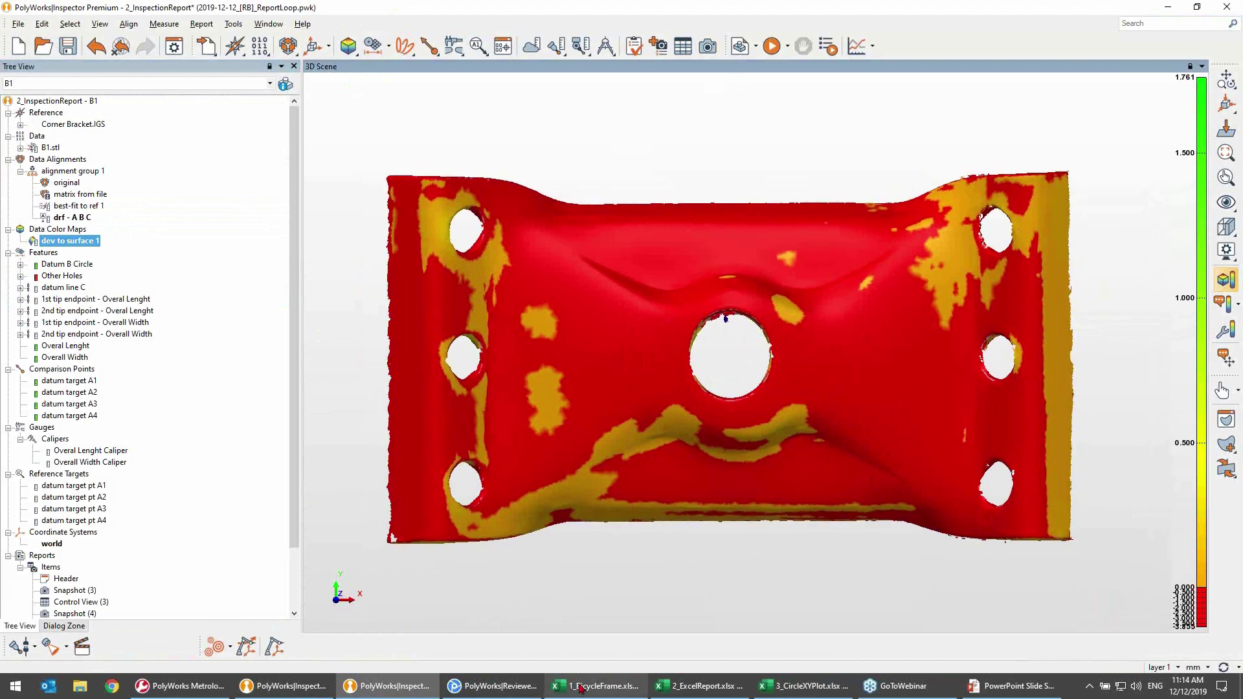
- Insert B1's color map Snapshot report item into the 2_ExcelReport B4 Report sheet
left_click(699, 685)
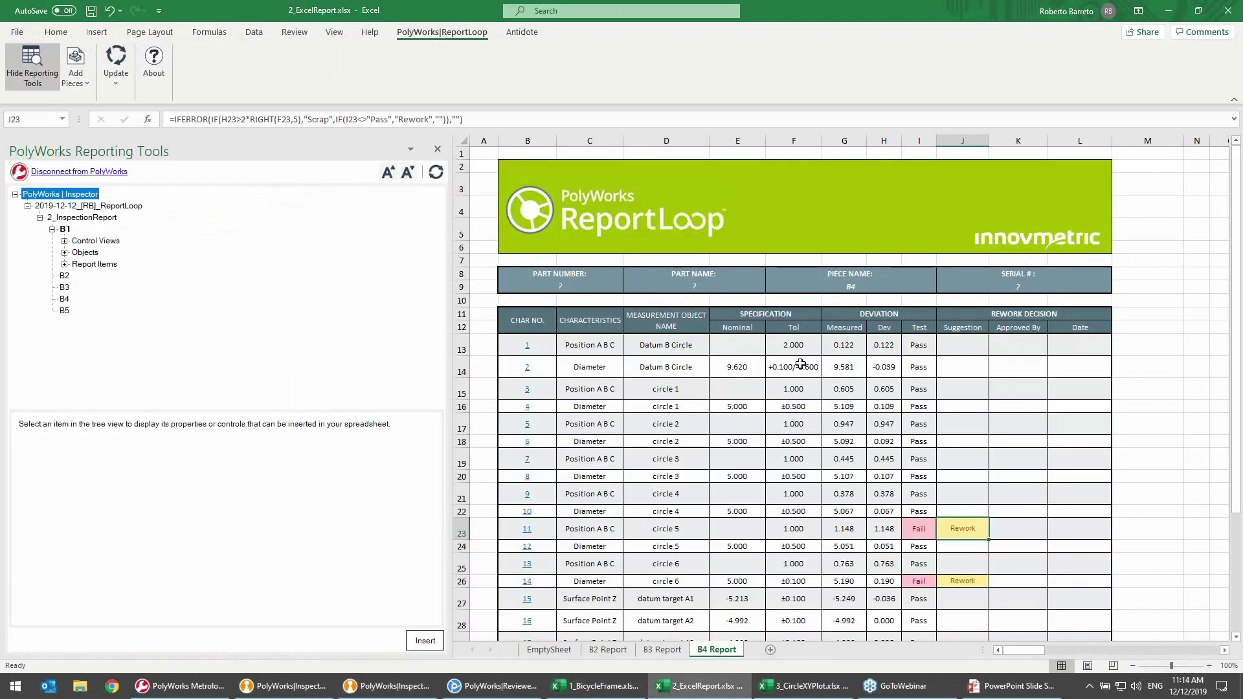
left_click(65, 264)
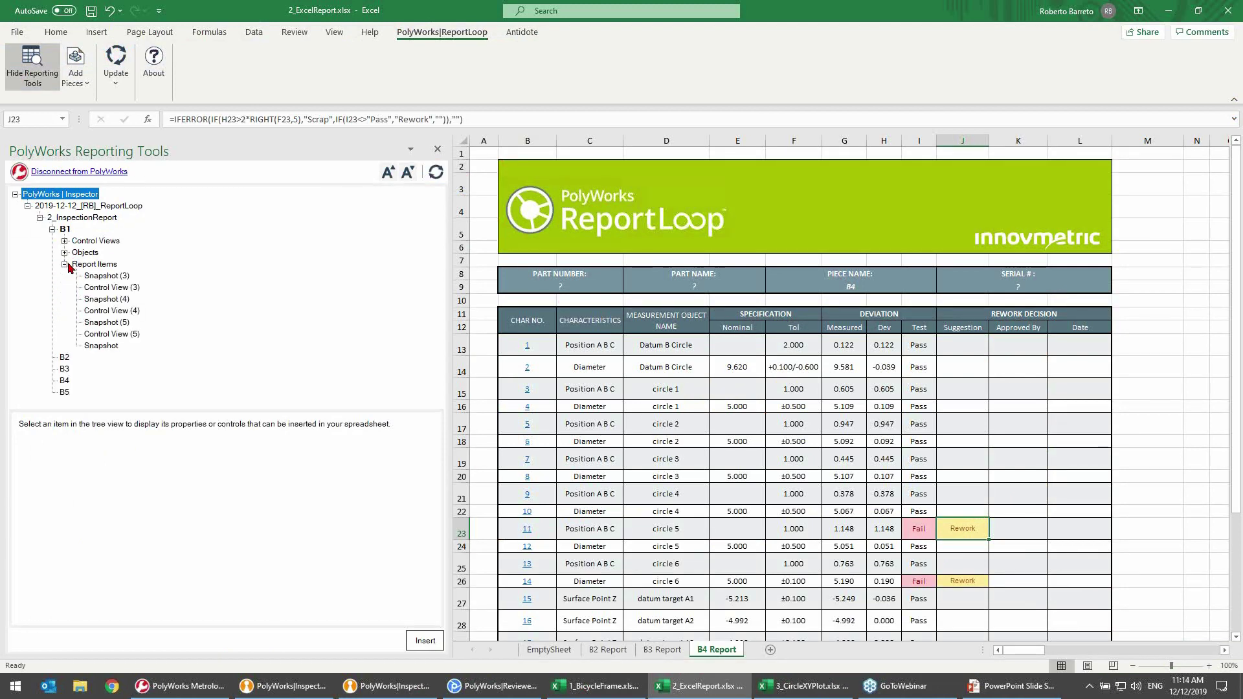
left_click(101, 345)
left_click(425, 640)
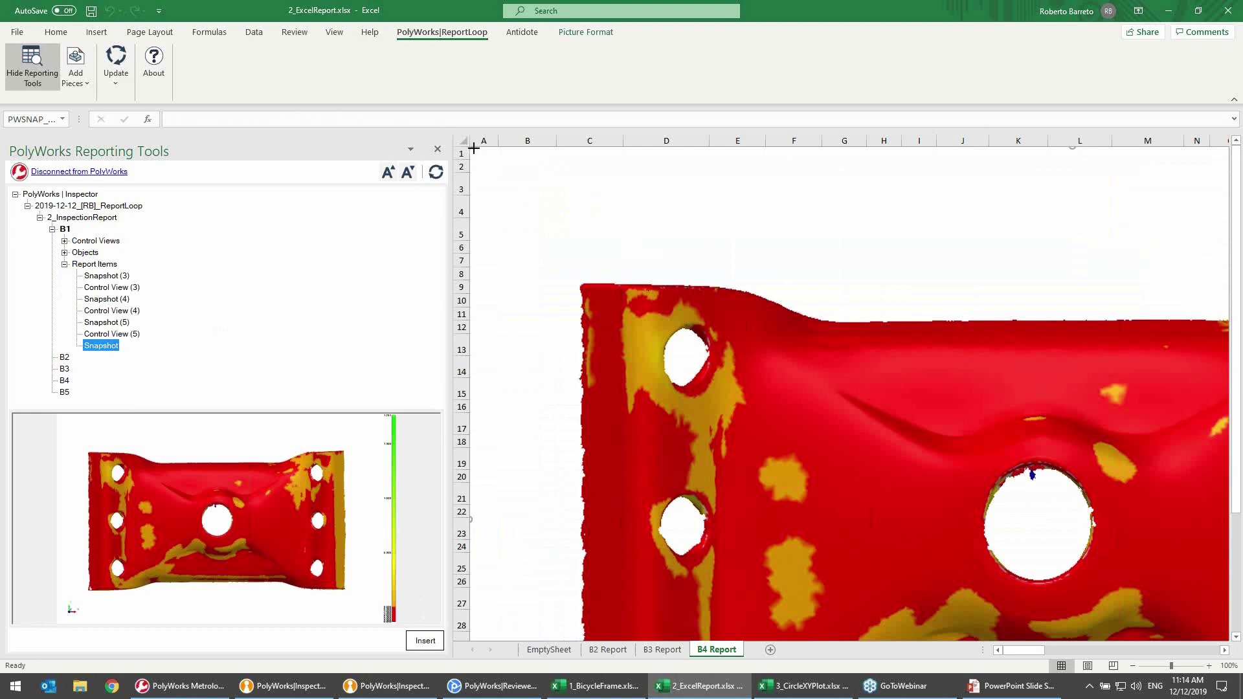
- Shrink the snapshot and place it in the header beside the ReportLoop logo
left_click_drag(470, 148, 886, 304)
left_click_drag(941, 335, 594, 212)
left_click_drag(786, 473, 1030, 222)
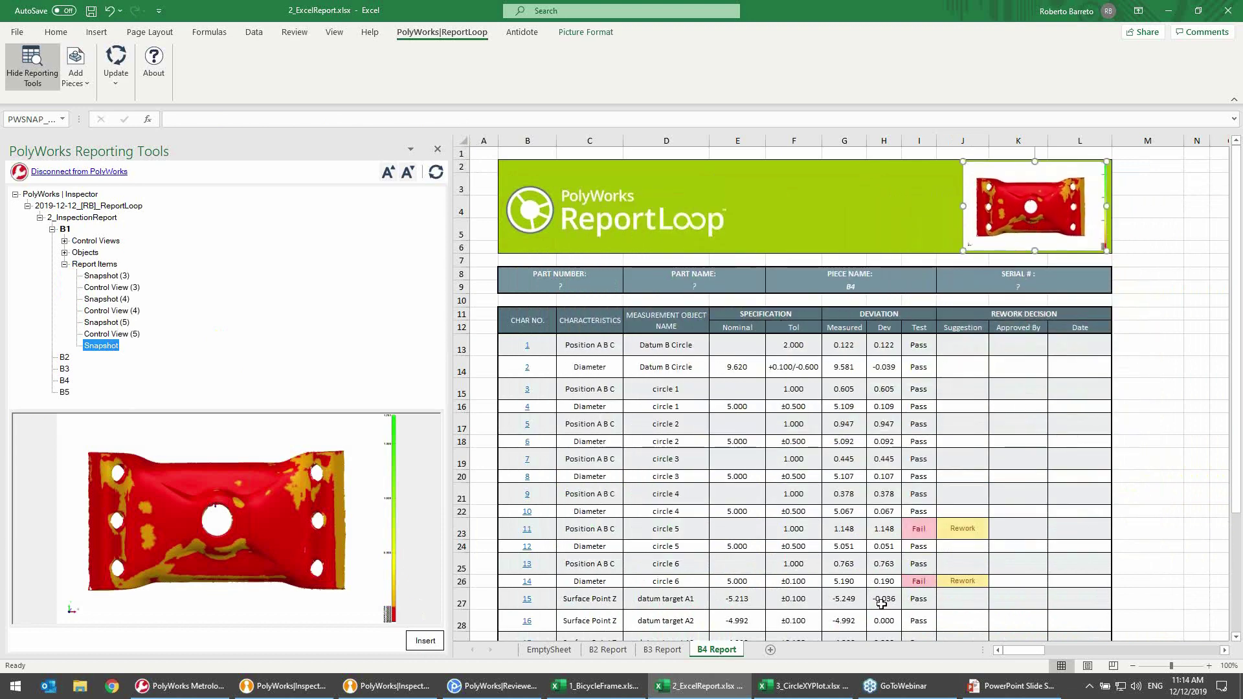
- Activate the best-fit to ref 1 alignment in Inspector and save the project
left_click(315, 686)
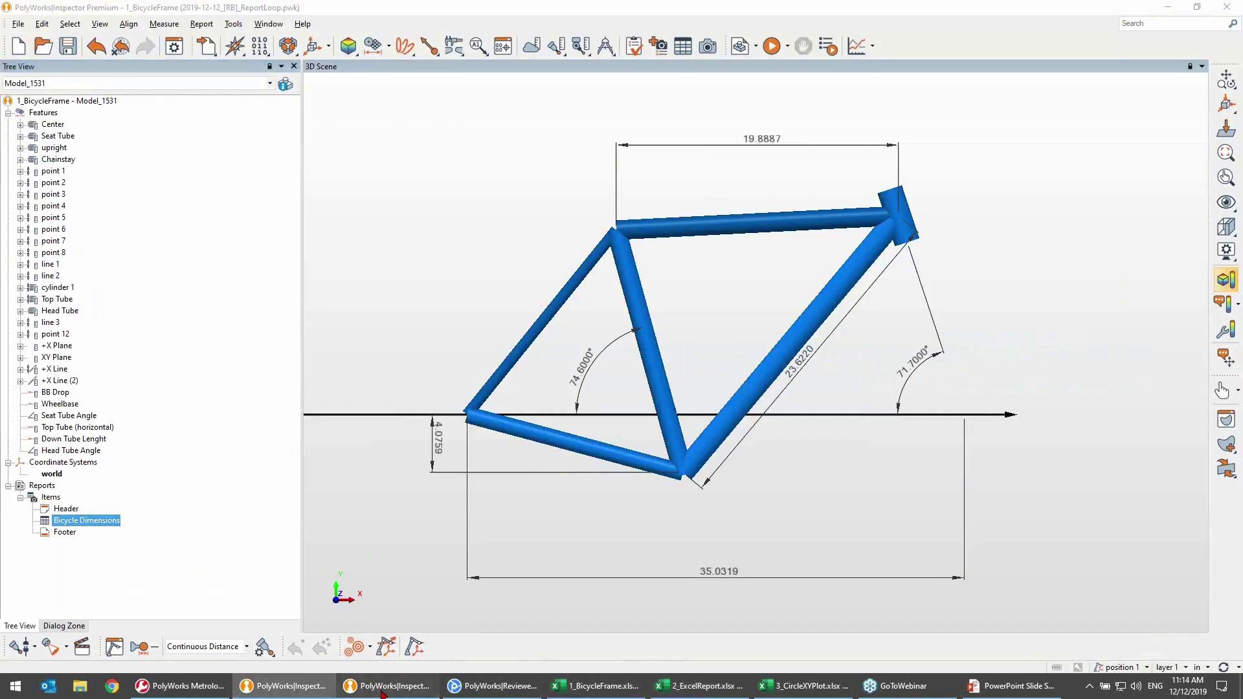
left_click(388, 685)
right_click(77, 207)
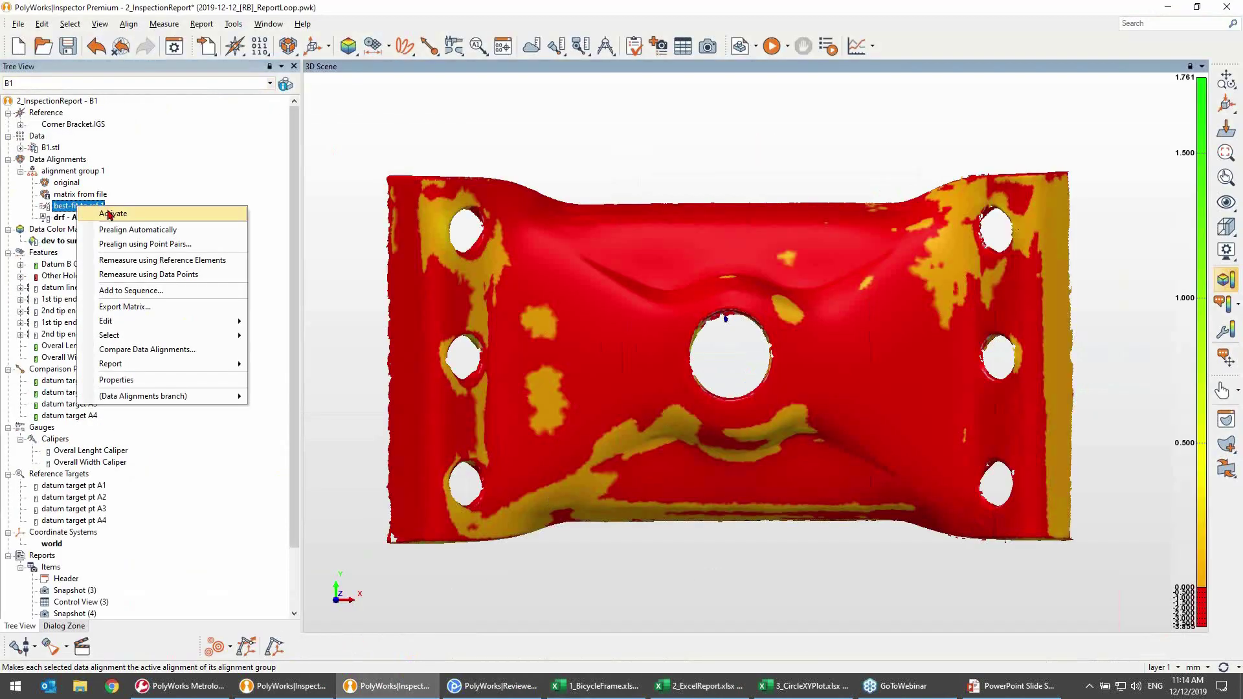
left_click(105, 211)
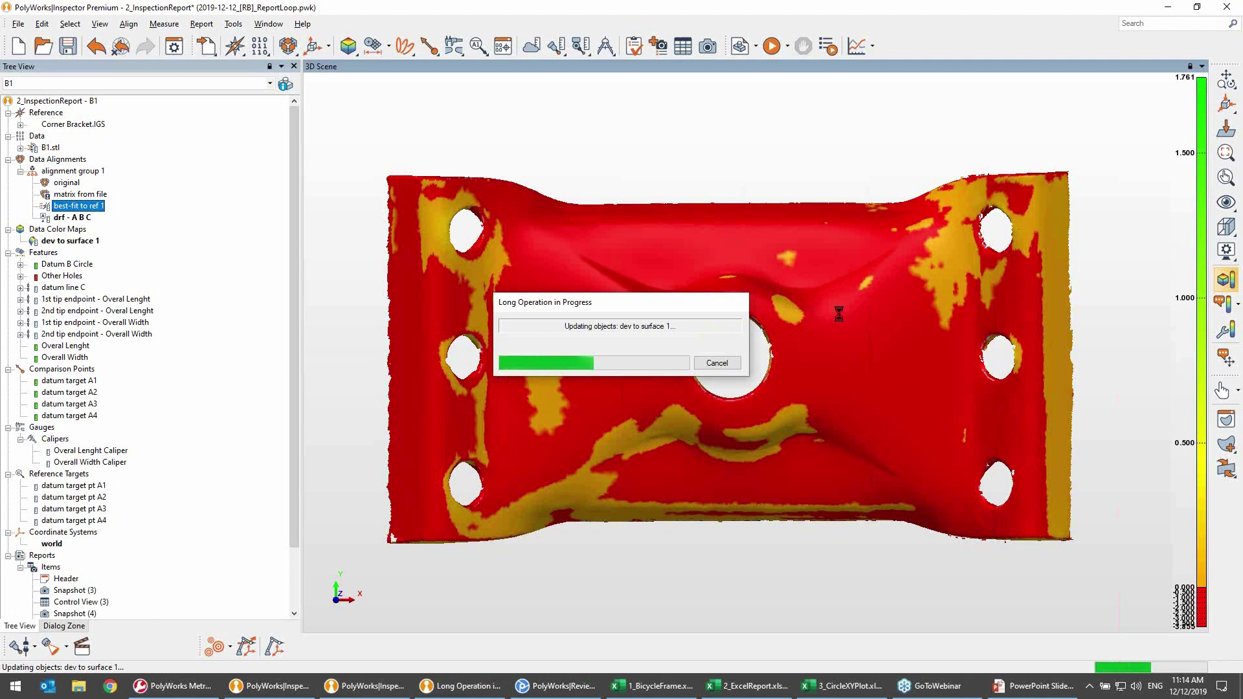
left_click(69, 46)
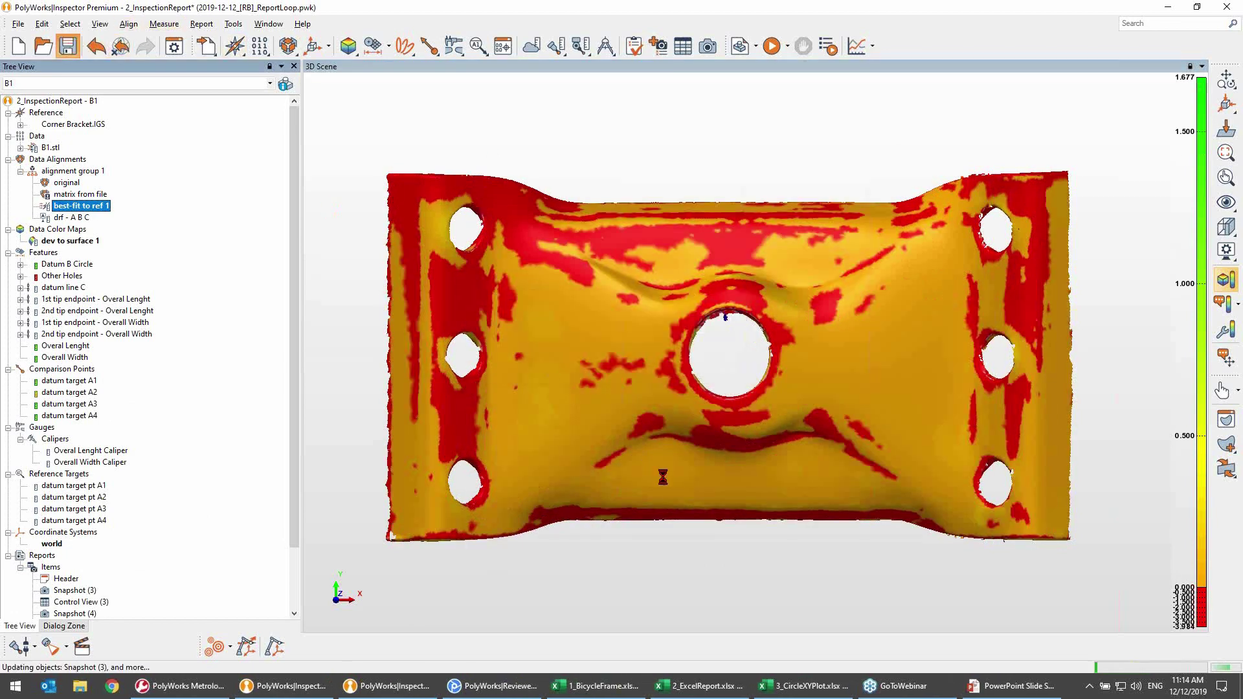
- Check the updated snapshot in the Excel report, then return to the Inspector color map
left_click(699, 686)
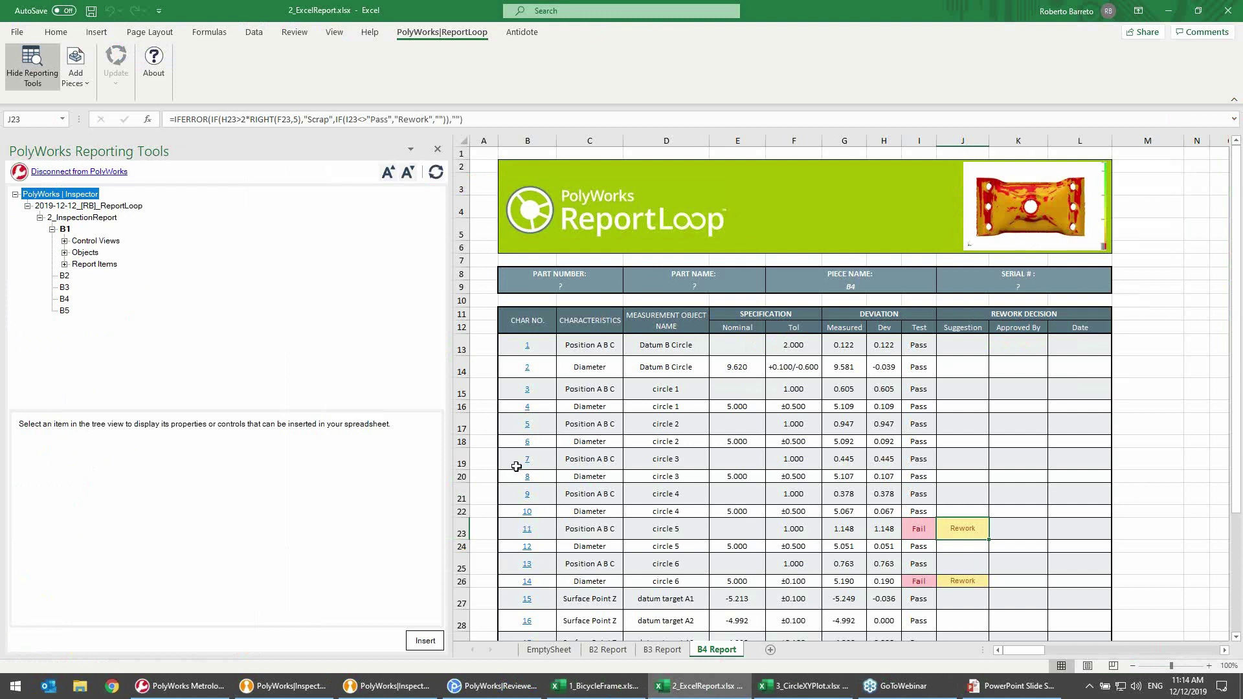
left_click(395, 685)
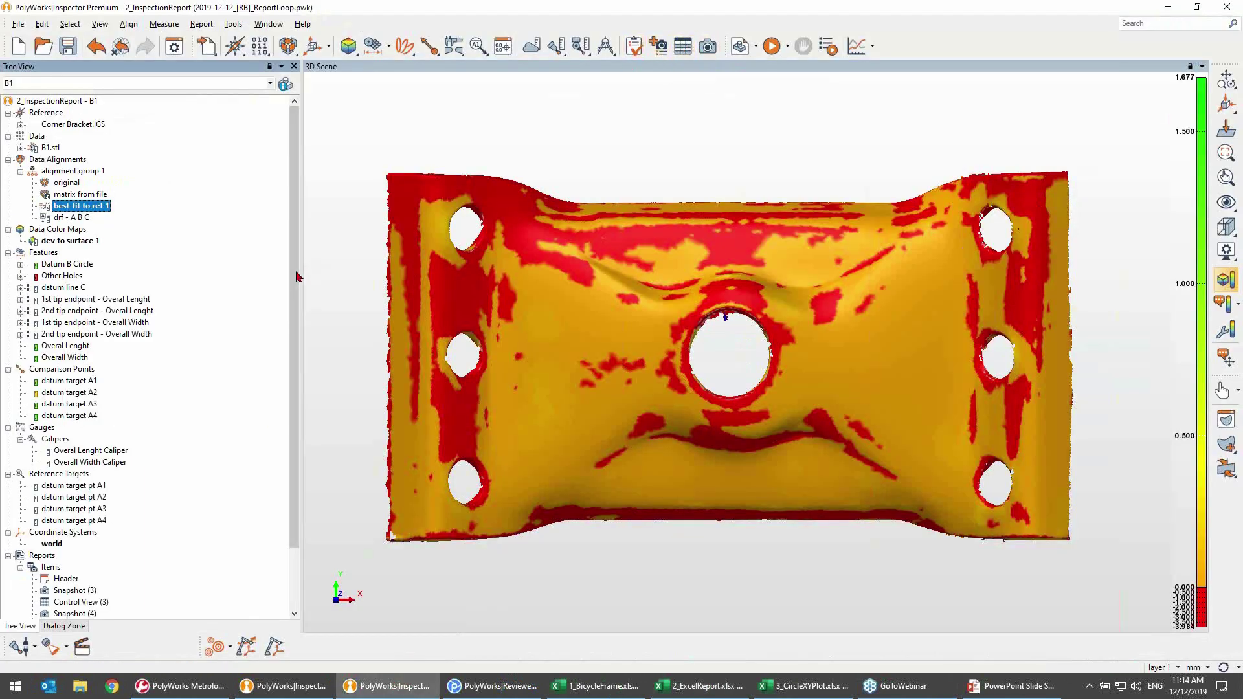
scroll(295, 371, "down", 2)
scroll(180, 515, "up", 2)
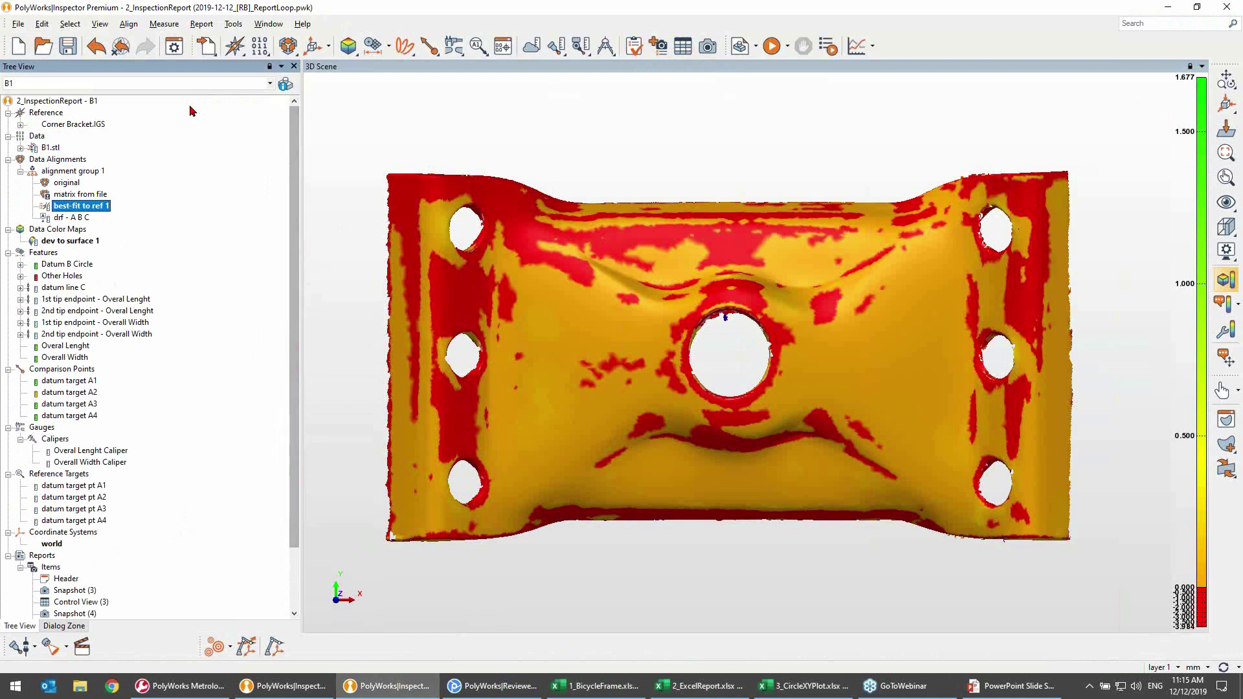
left_click(172, 49)
left_click_drag(886, 194, 485, 87)
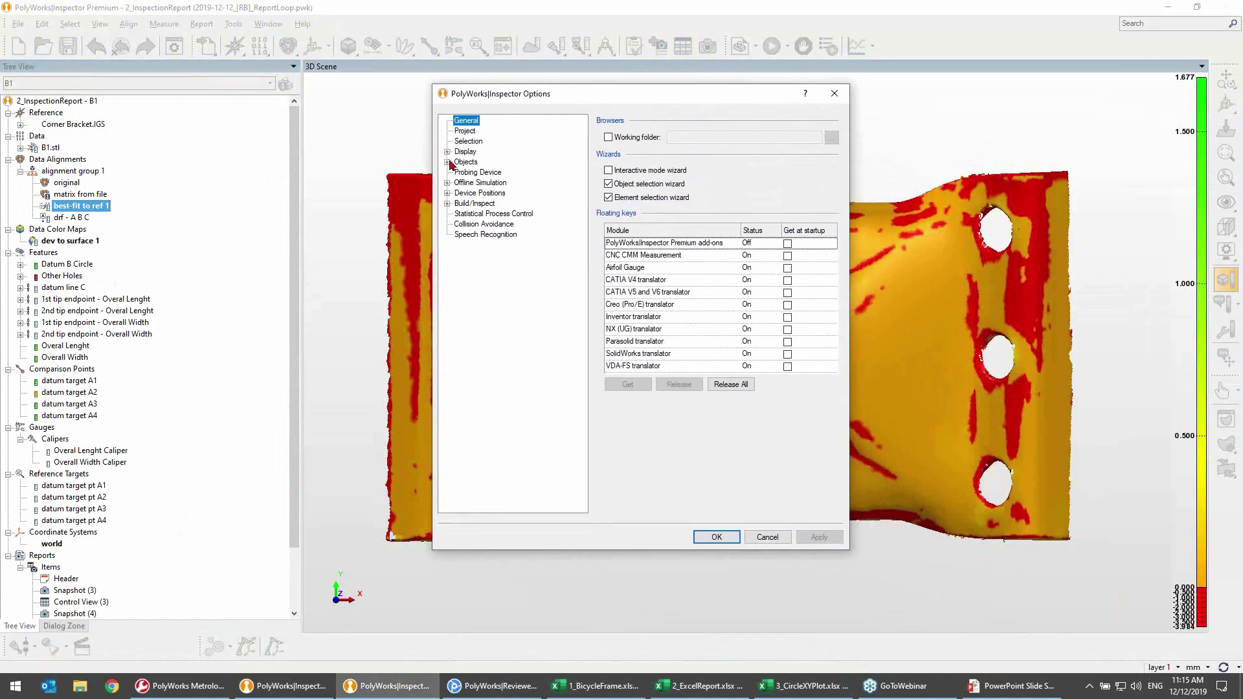
left_click(446, 161)
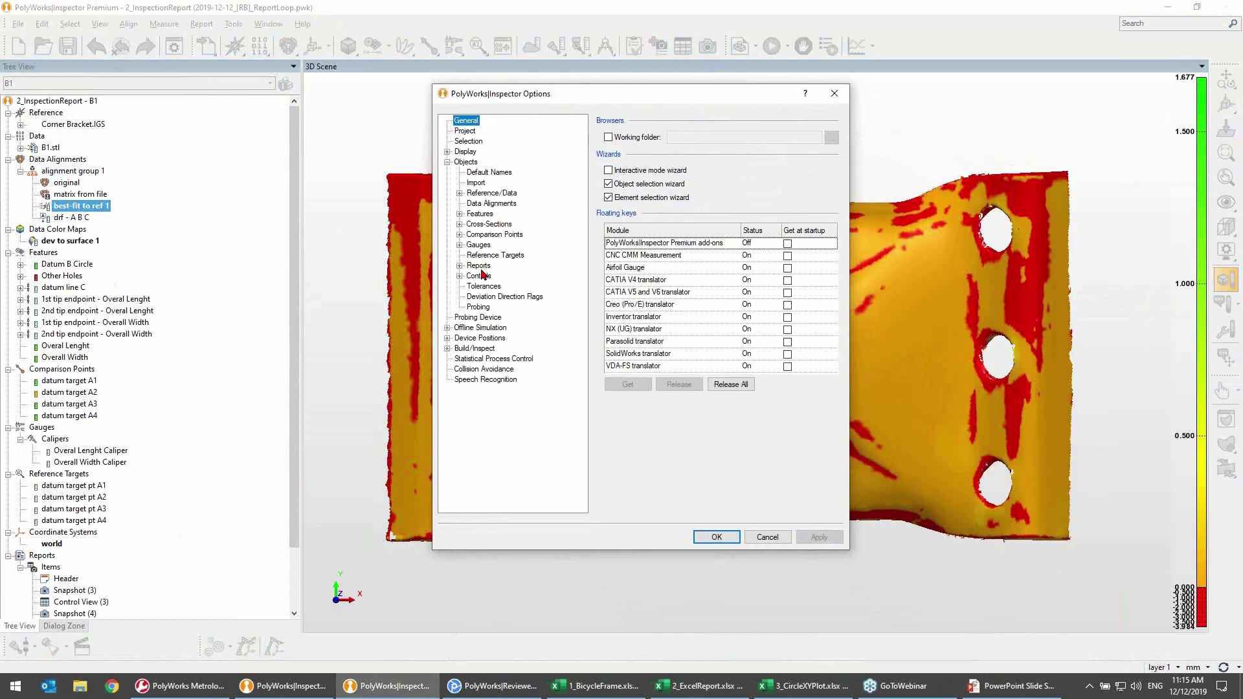
left_click(480, 268)
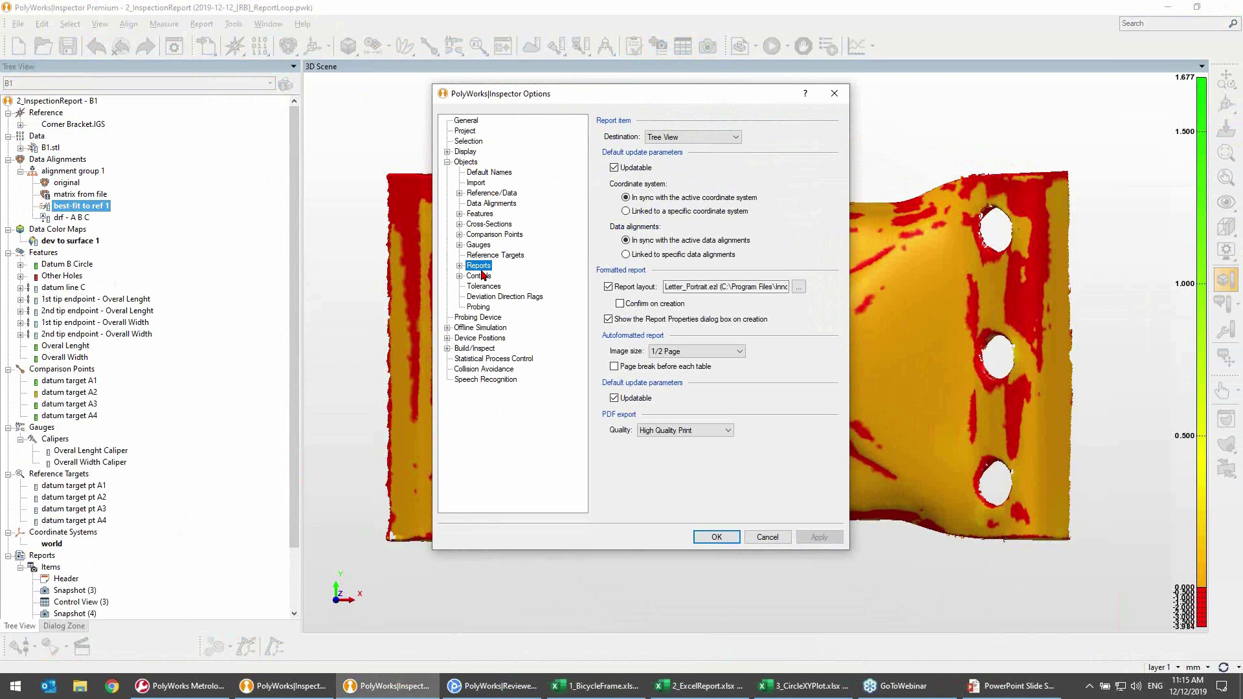
left_click(726, 138)
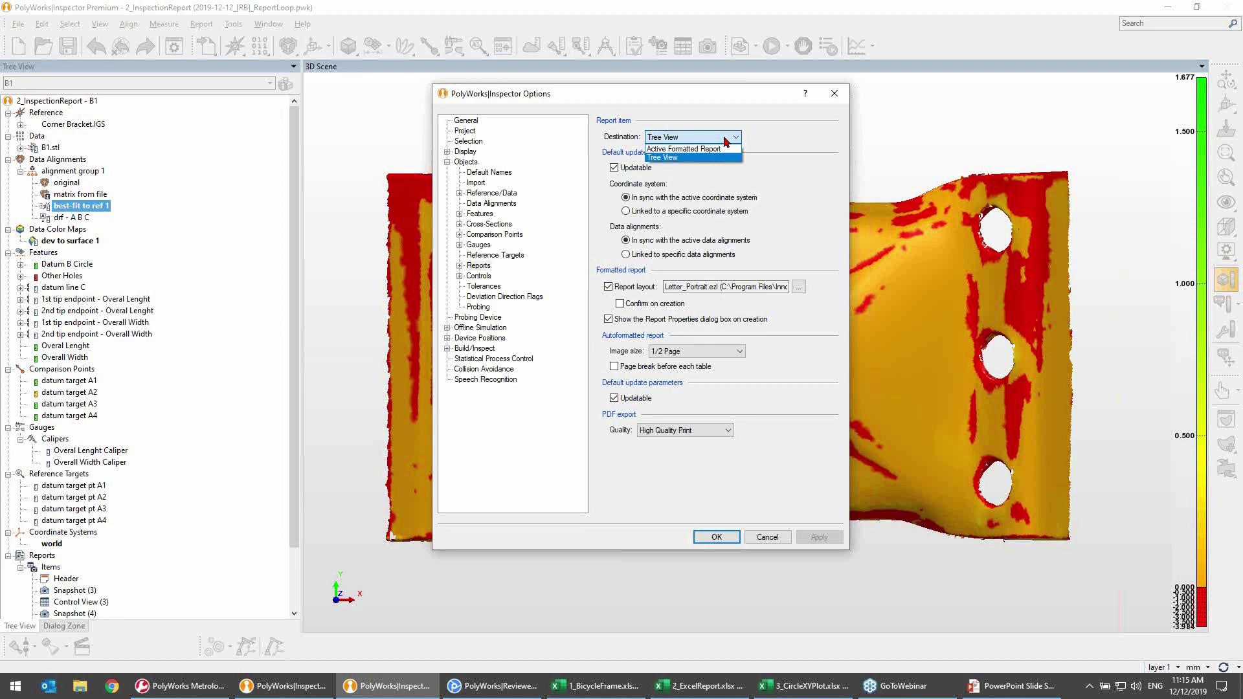
left_click(673, 158)
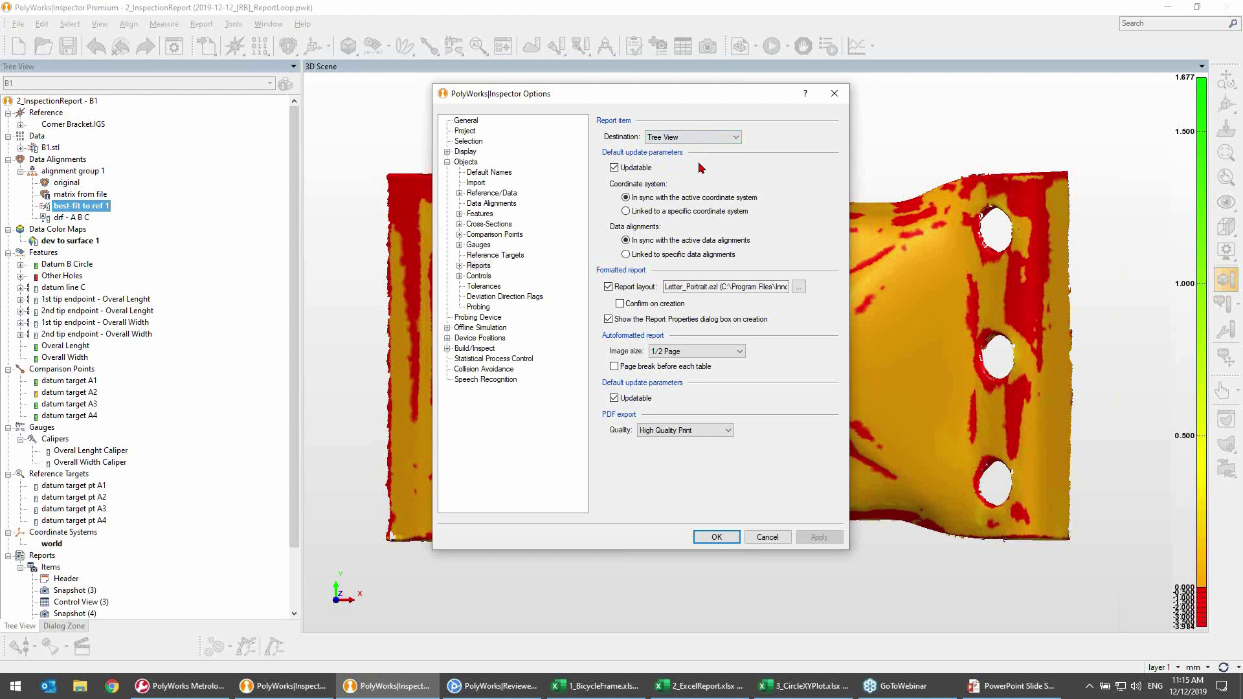
left_click(728, 542)
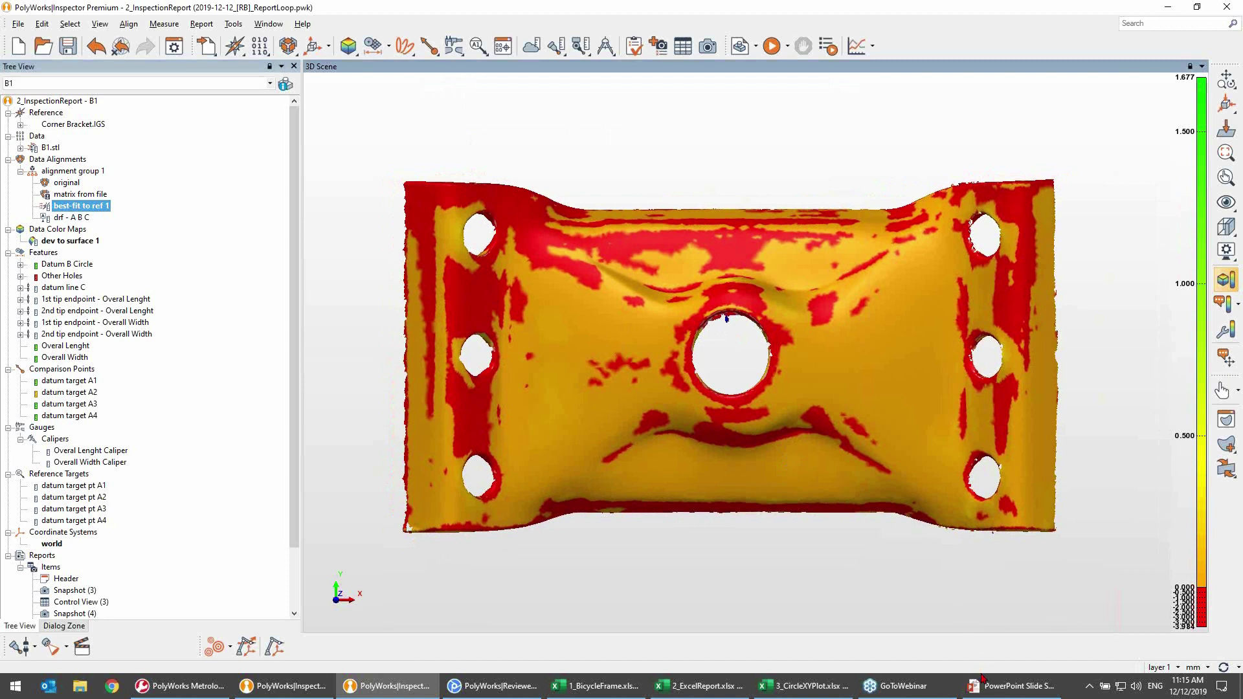
- Return to the PowerPoint slide show announcing webinars return on February 13, 2020
mouse_move(988, 685)
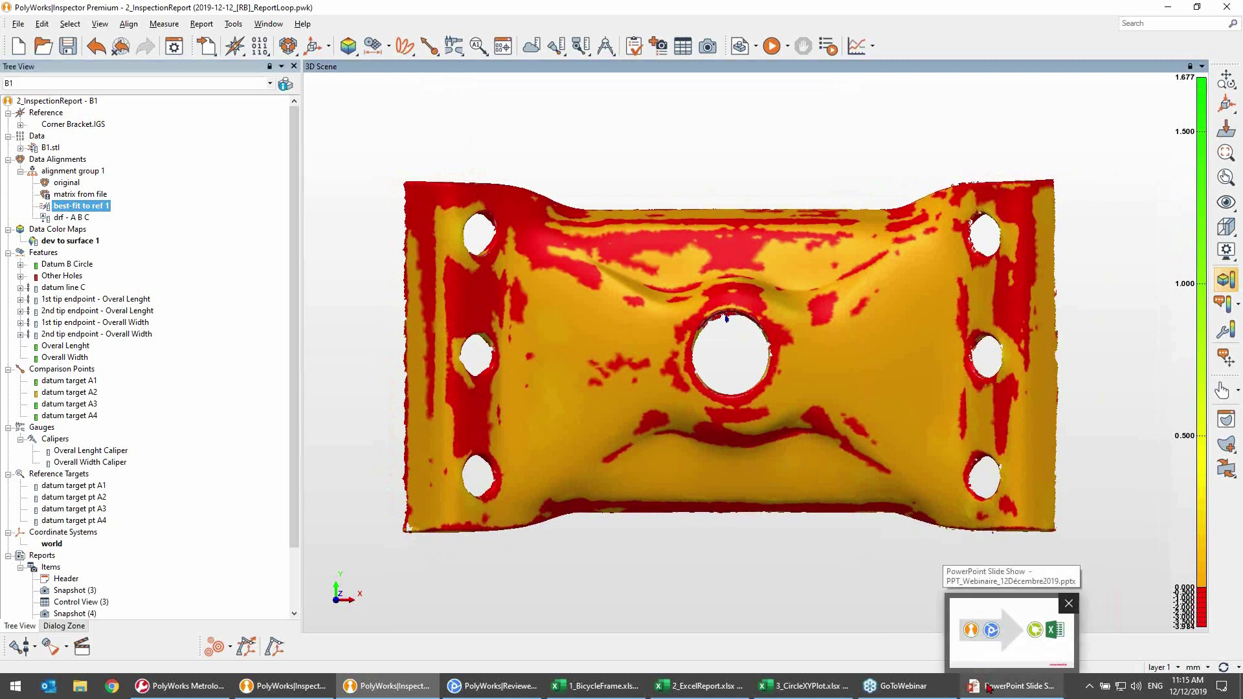